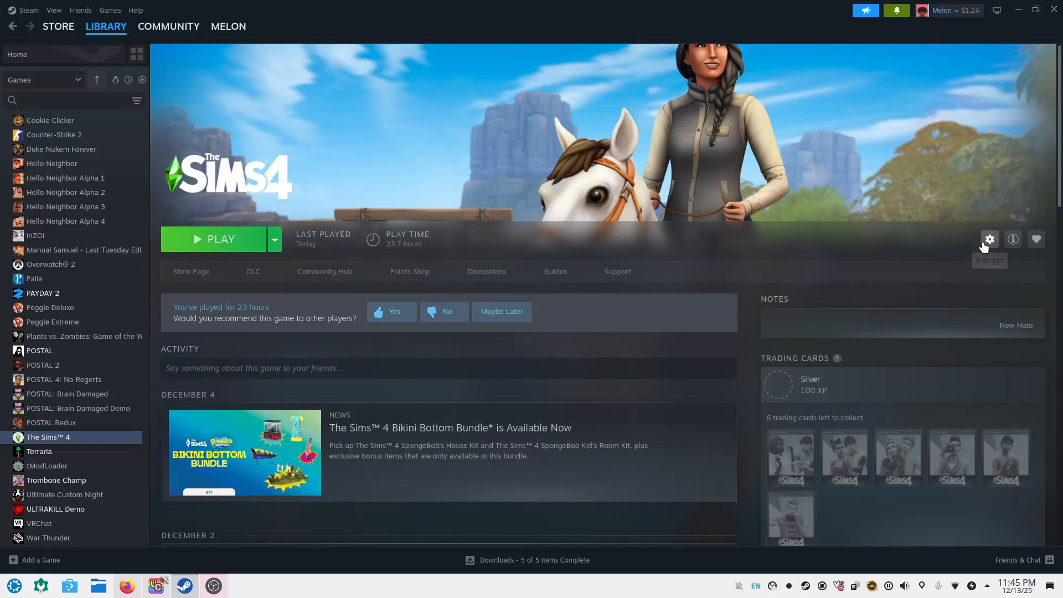
- Switch to Firefox and review the reshade-steam-proton GitHub instructions and the ReShade download page
left_click(127, 586)
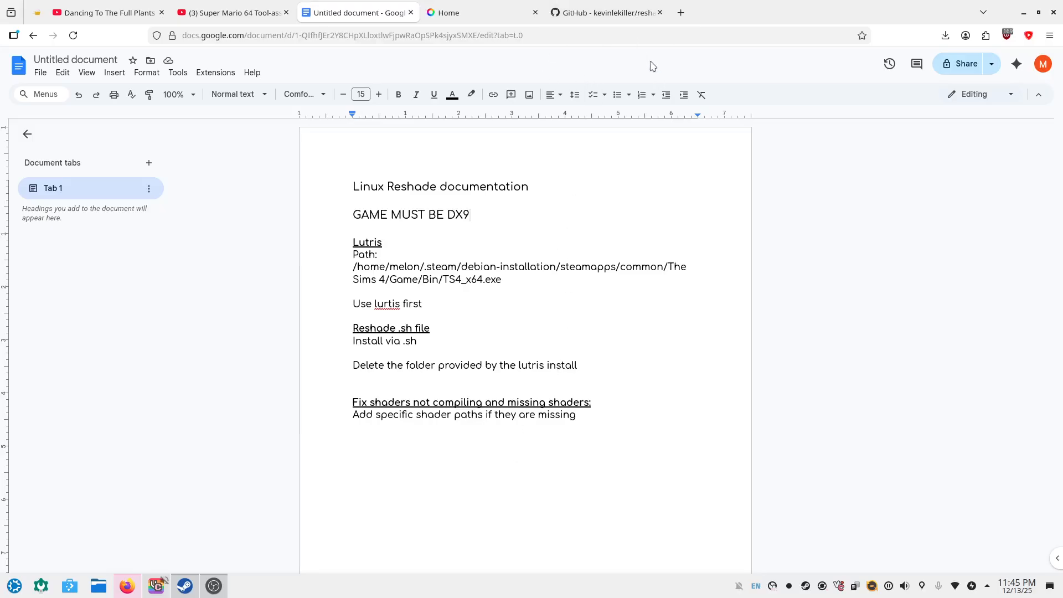
left_click(602, 18)
scroll(451, 114, "up", 2)
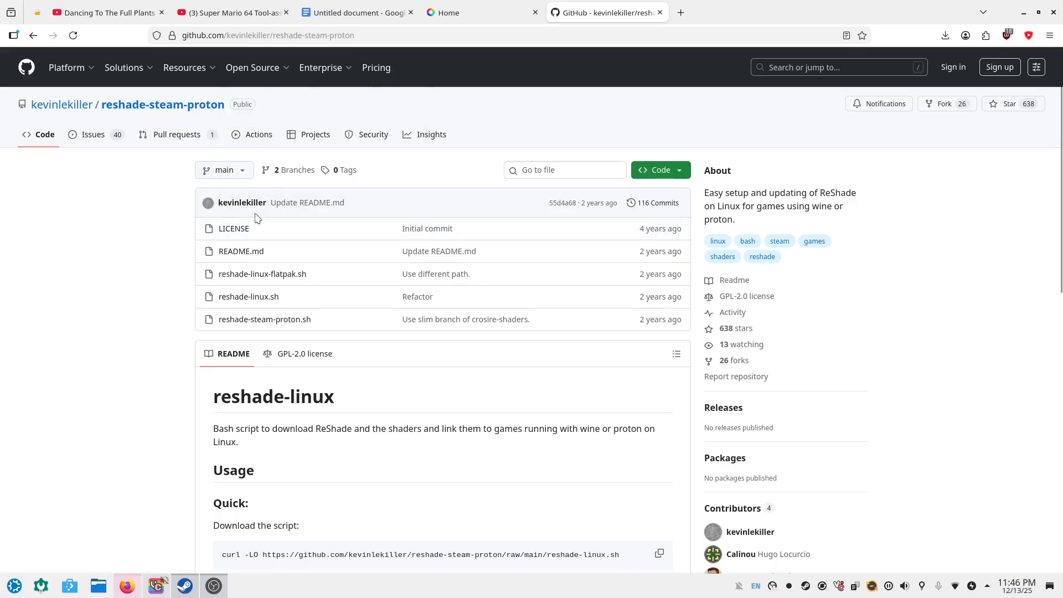
scroll(255, 216, "down", 3)
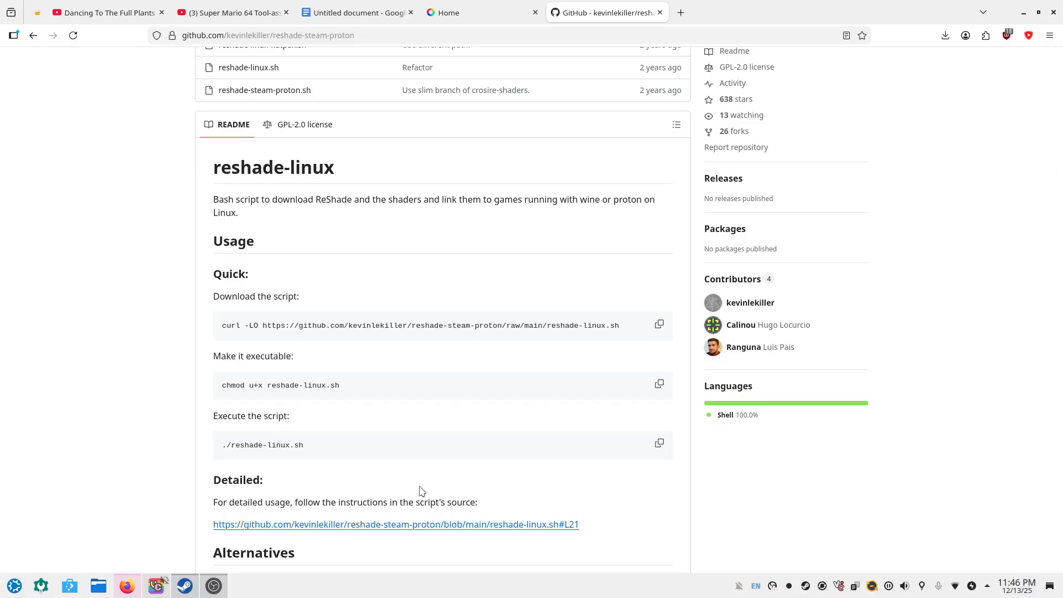
scroll(475, 403, "up", 4)
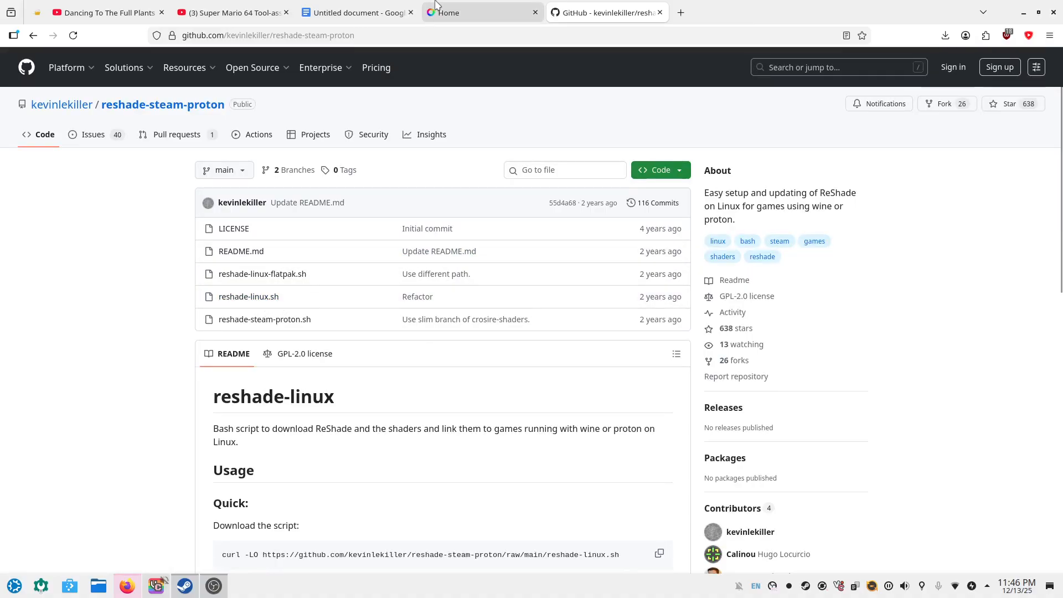
left_click(470, 12)
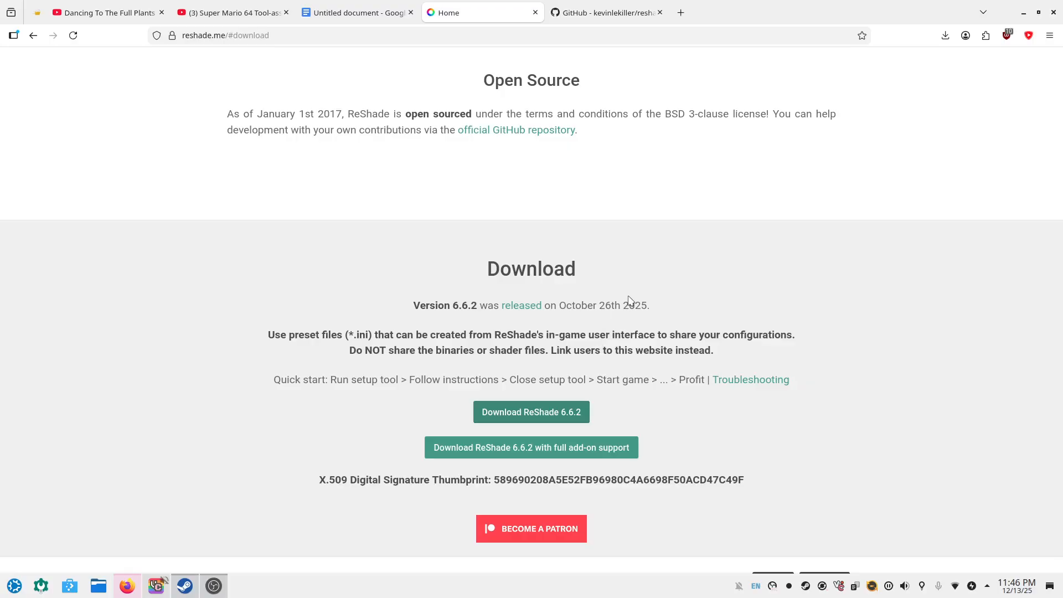
key("ctrl+Tab")
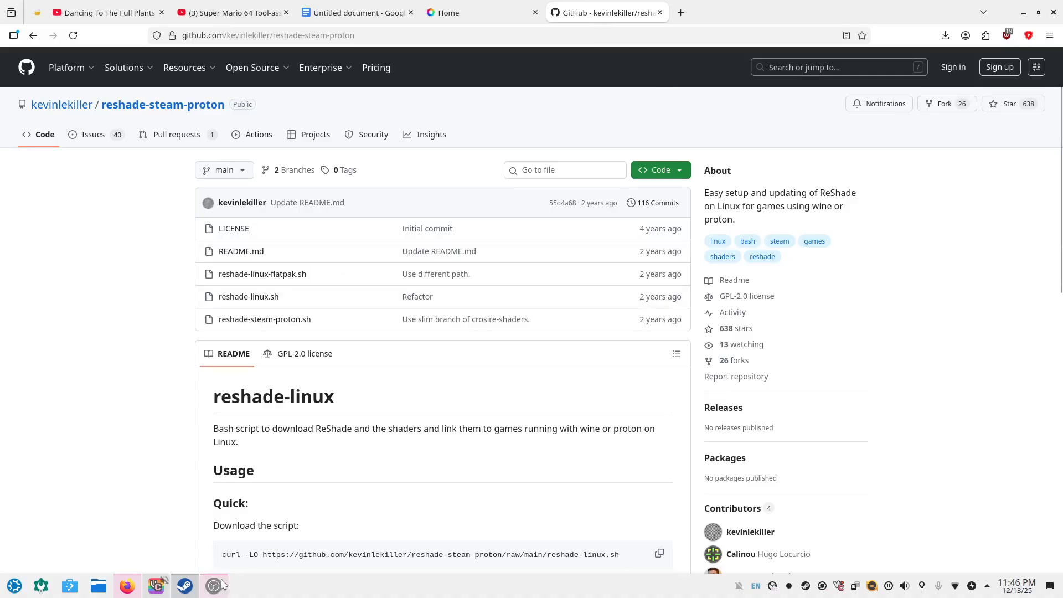
- Switch to Steam, browse the local files of The Sims 4, and open its Game/Bin folder
mouse_move(190, 587)
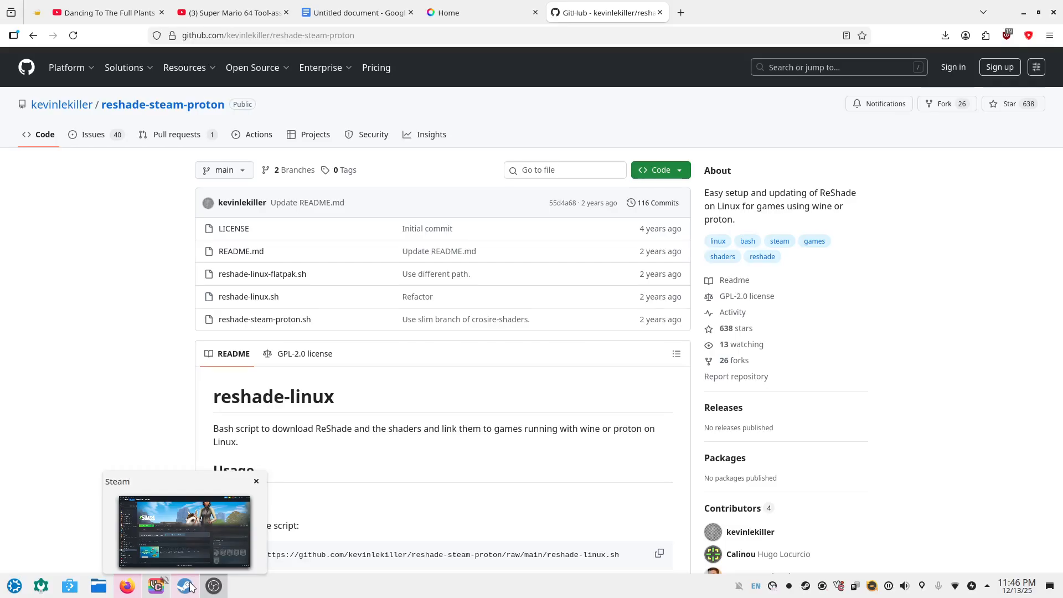
left_click(188, 586)
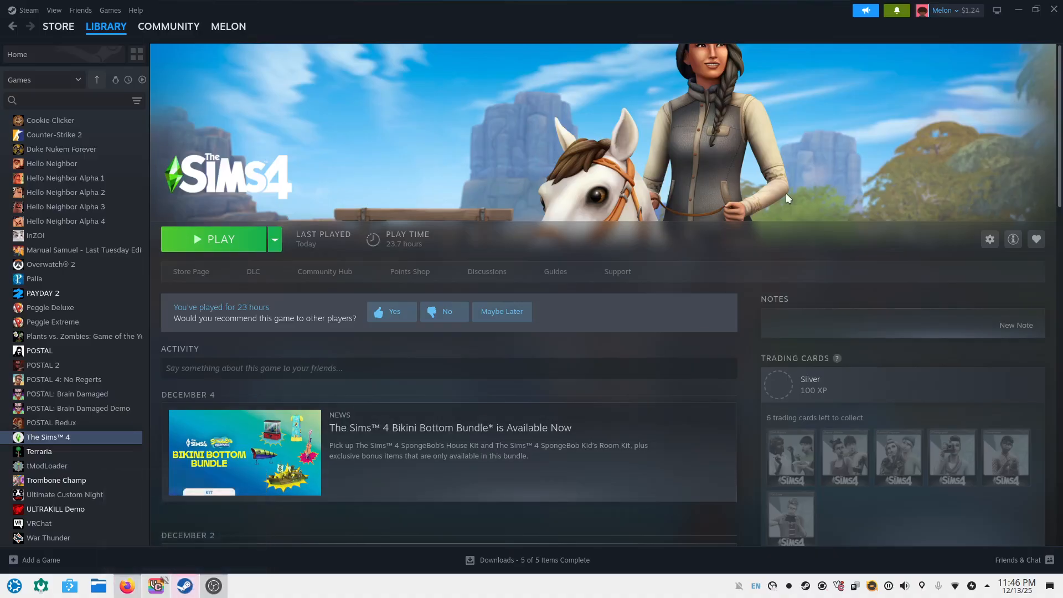
left_click(987, 240)
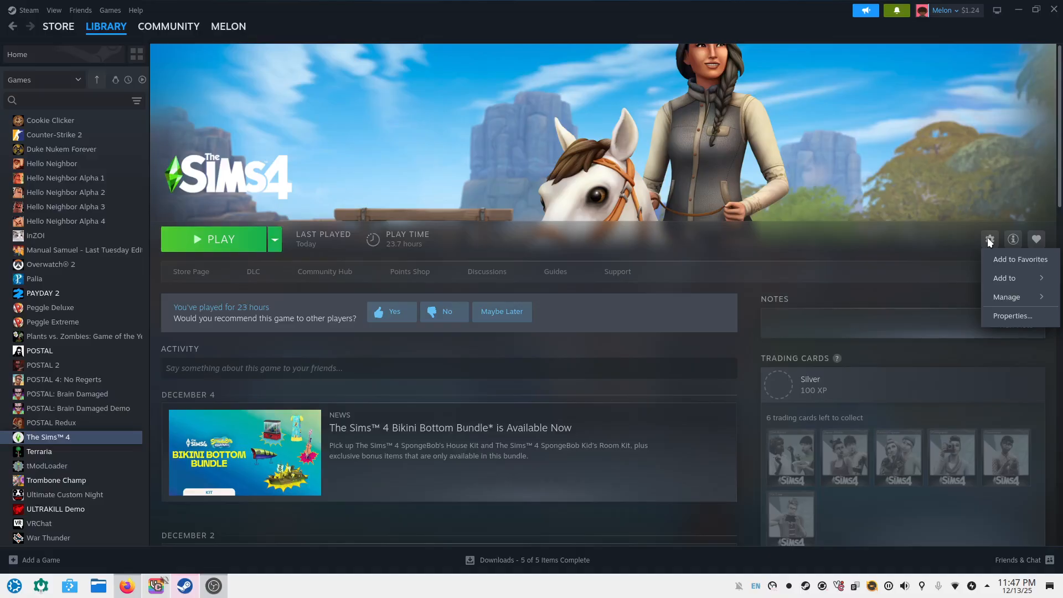
mouse_move(1011, 299)
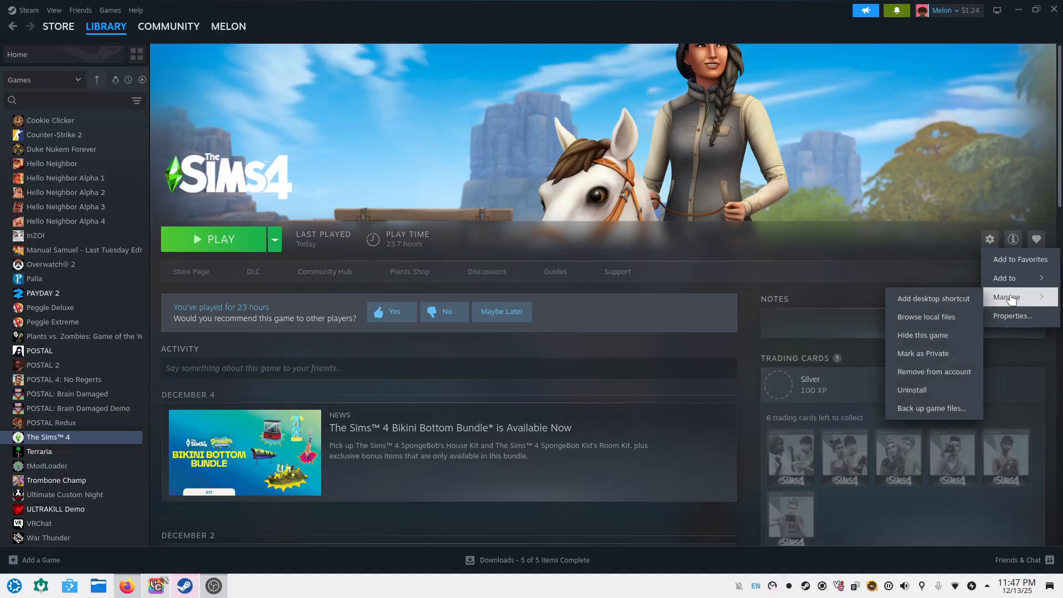
left_click(933, 316)
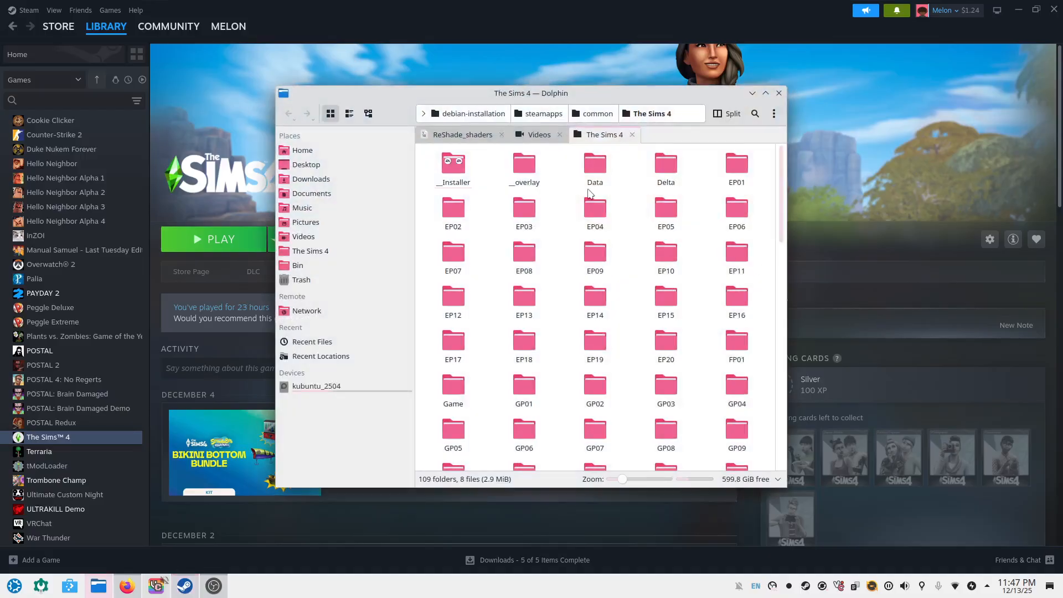
scroll(427, 353, "down", 2)
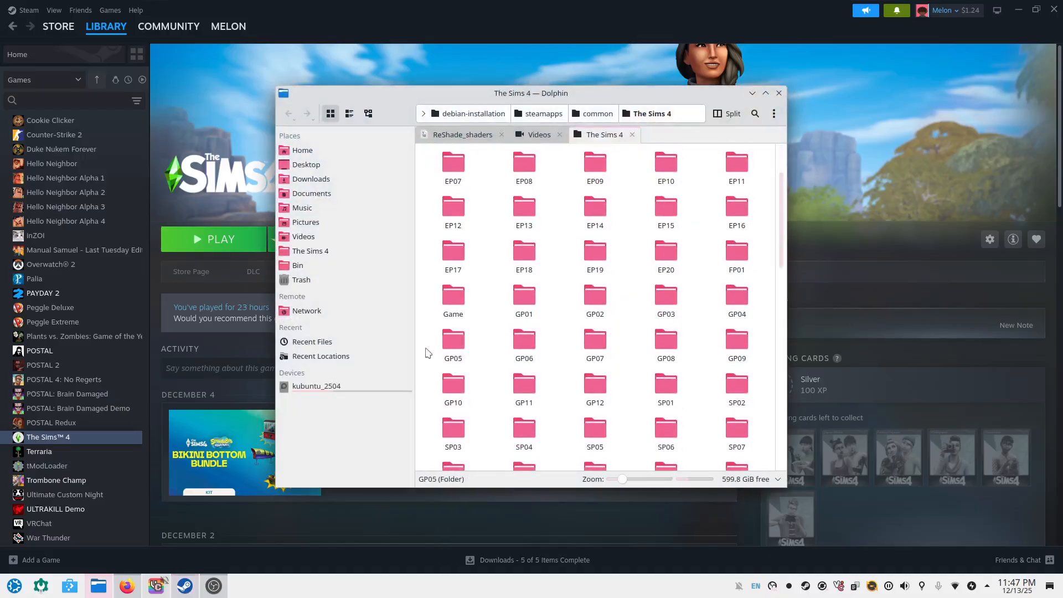
double_click(454, 296)
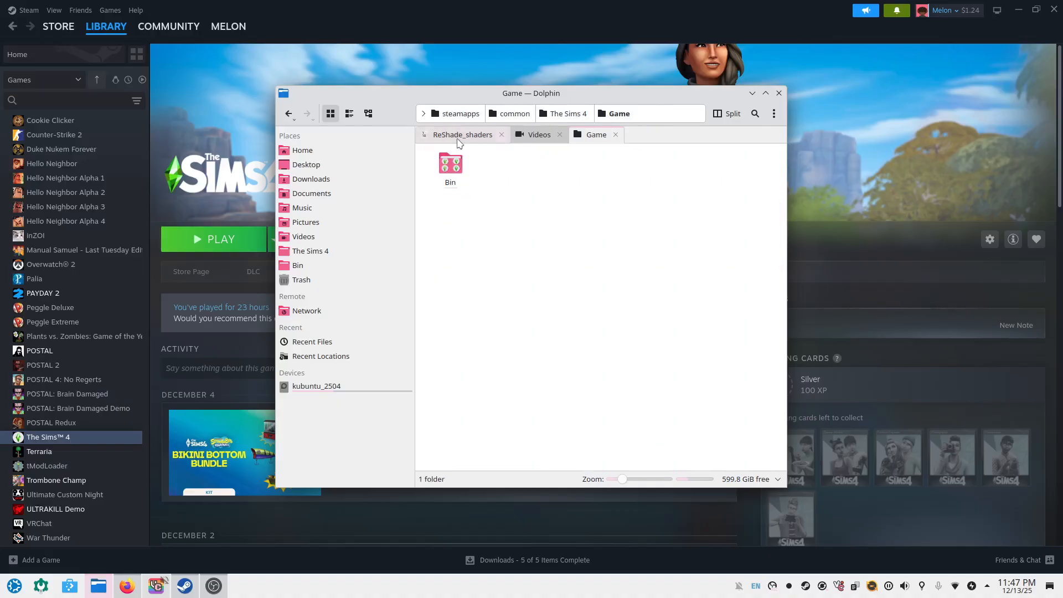
double_click(450, 164)
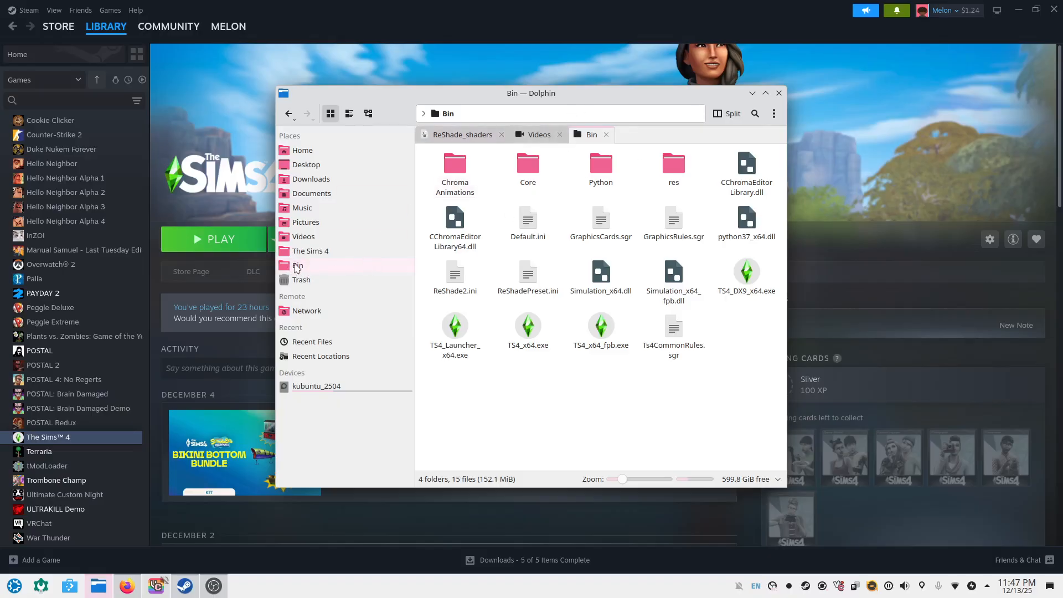
right_click(509, 413)
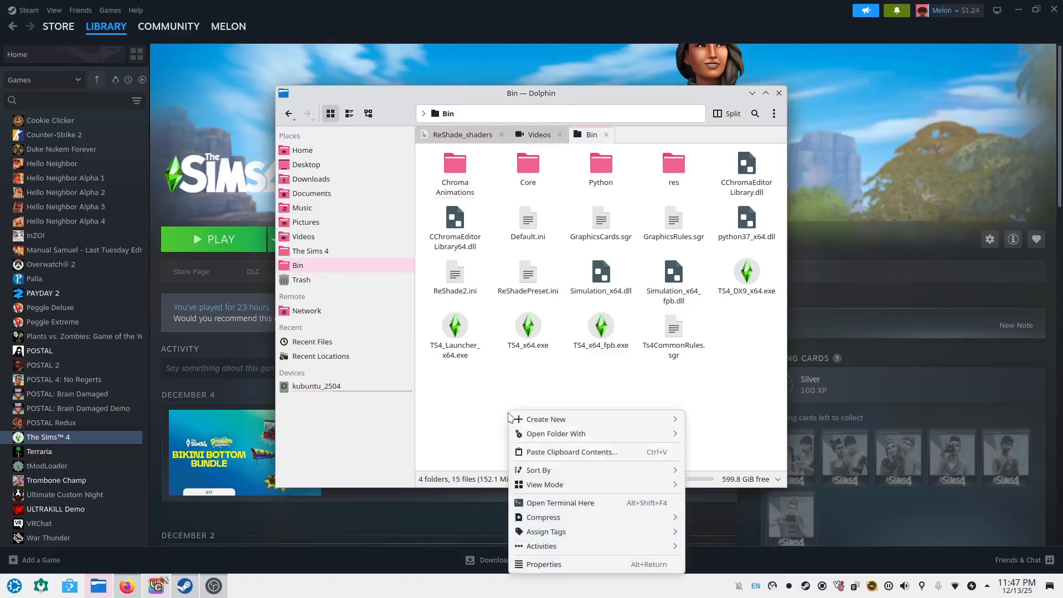
right_click(508, 379)
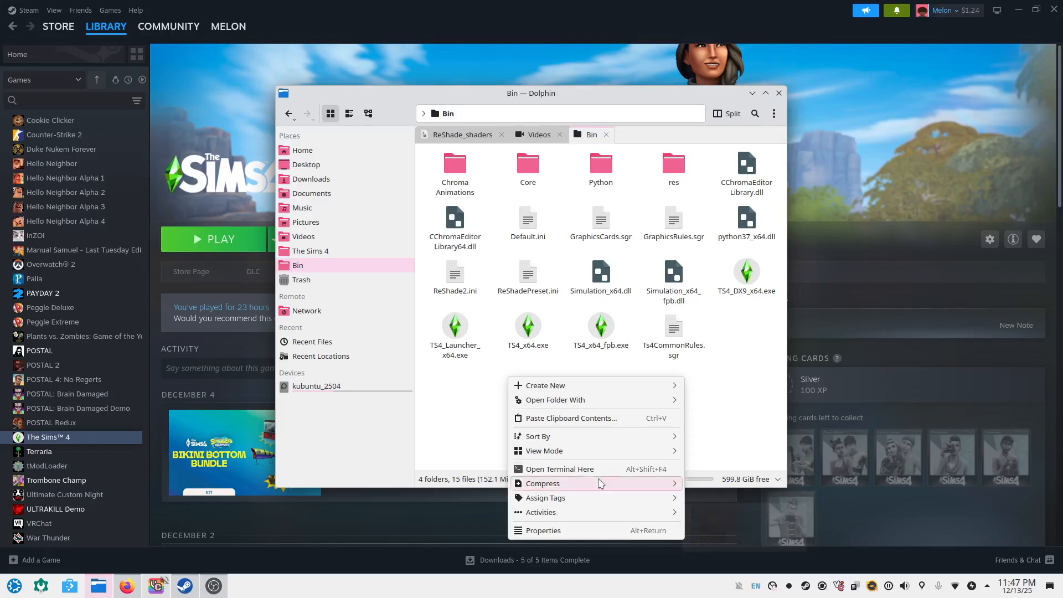
left_click(464, 398)
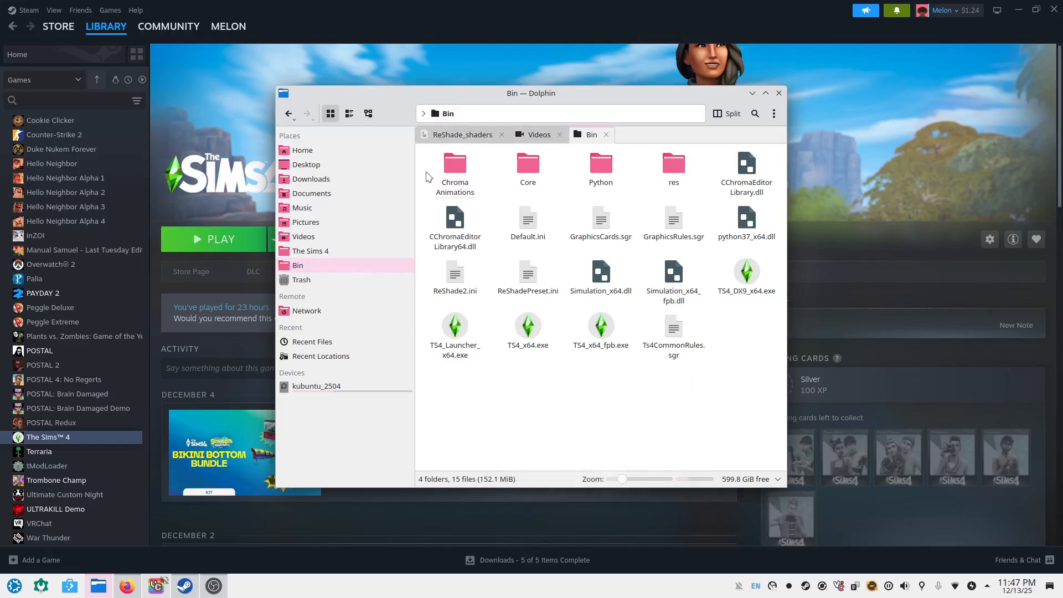
double_click(529, 165)
right_click(576, 329)
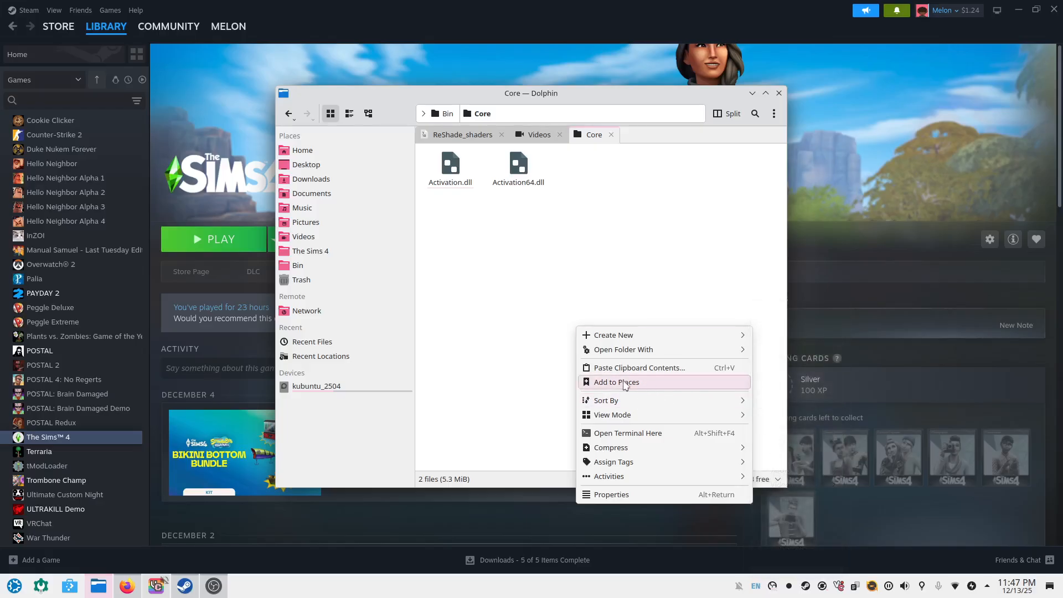
left_click(463, 282)
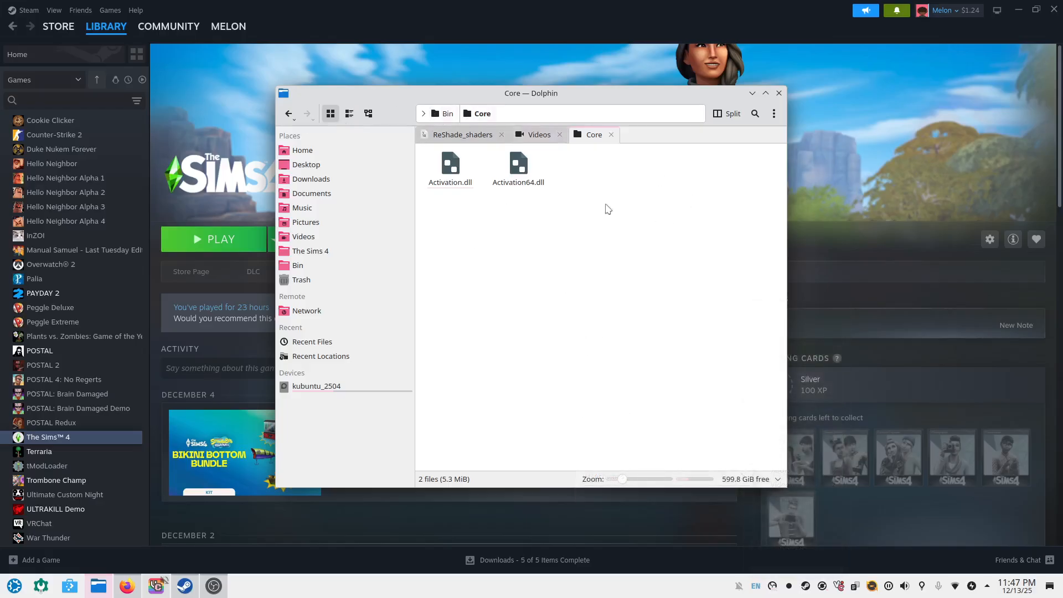
left_click(439, 113)
left_click(448, 113)
left_click(448, 113)
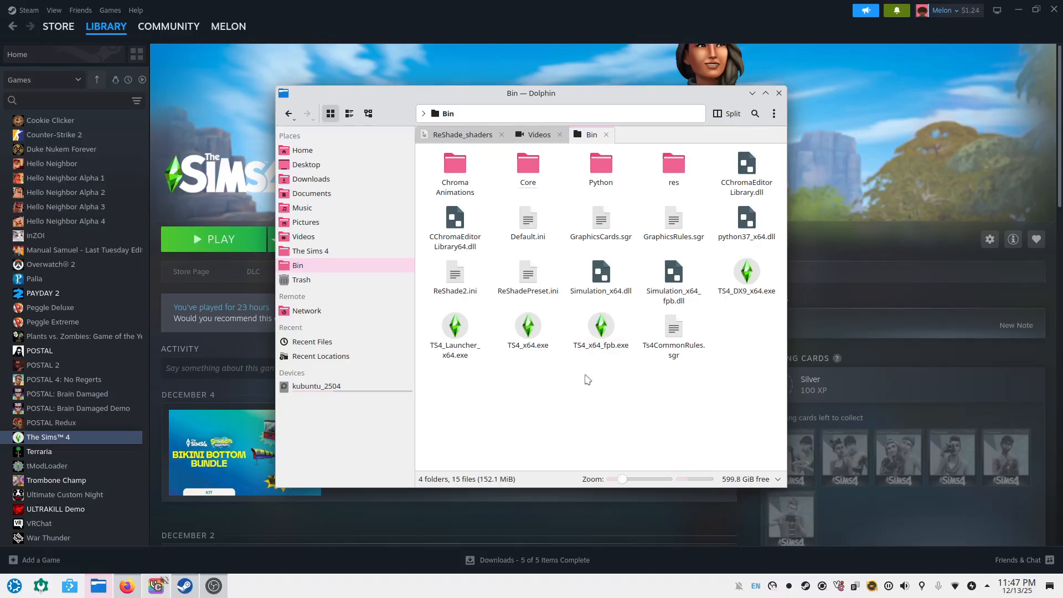
- Open the properties of TS4_x64.exe in the Bin folder and copy its location path
right_click(531, 349)
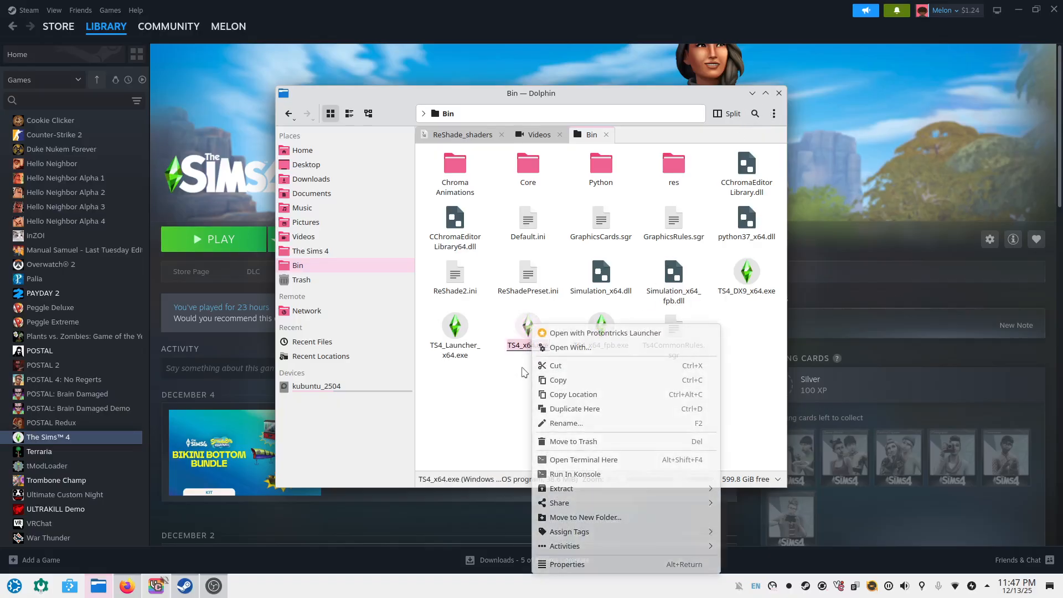
right_click(543, 350)
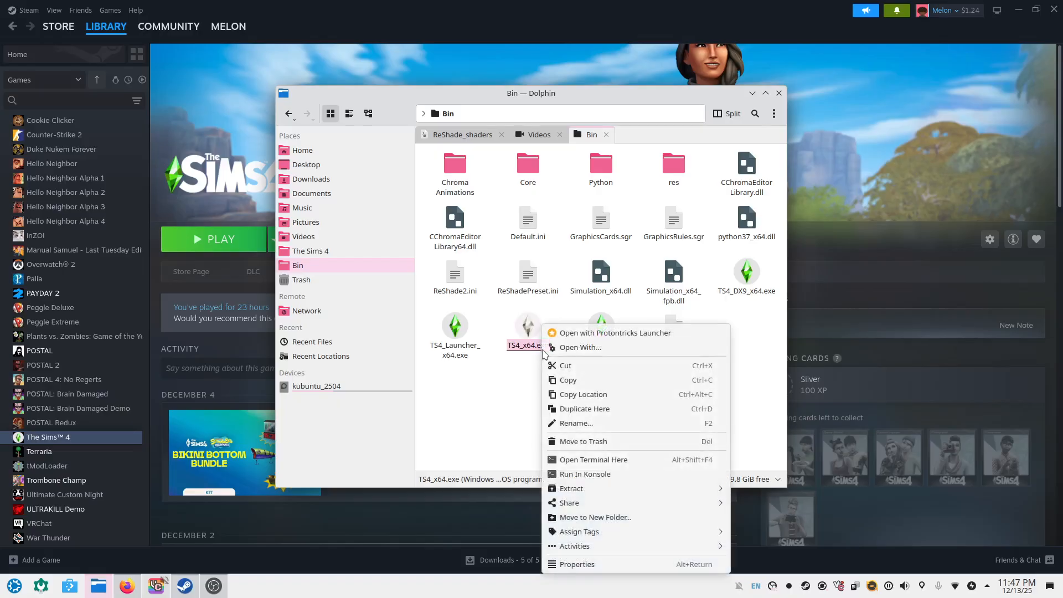
left_click(617, 564)
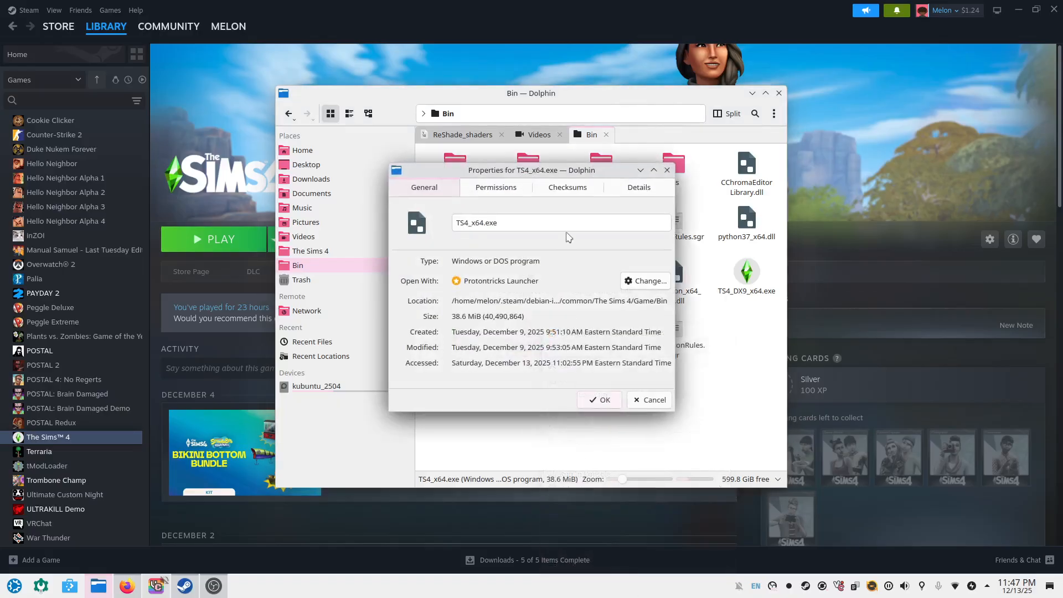
double_click(573, 171)
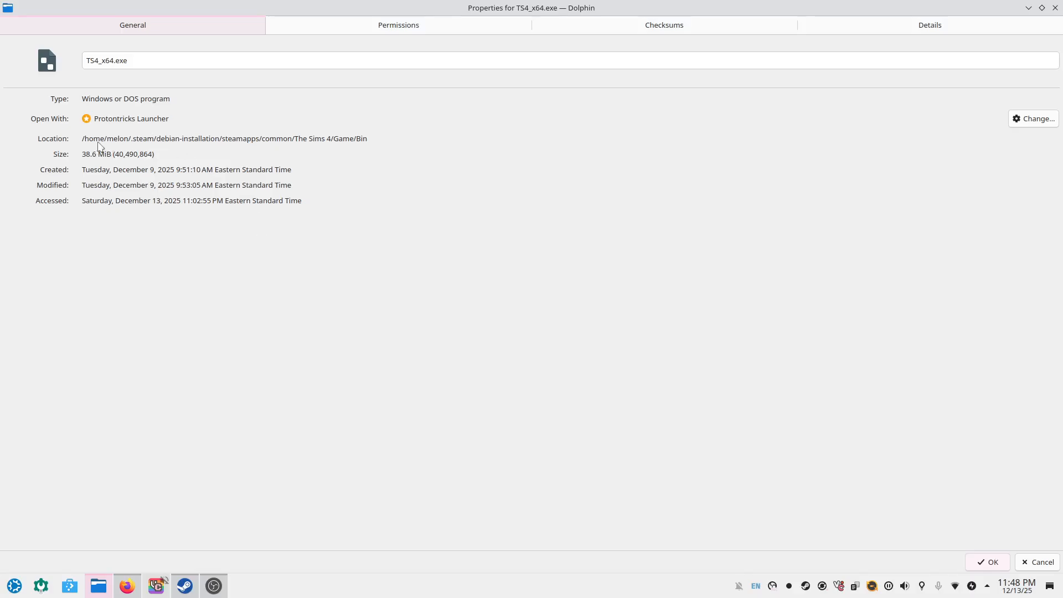
double_click(98, 140)
triple_click(98, 140)
right_click(235, 143)
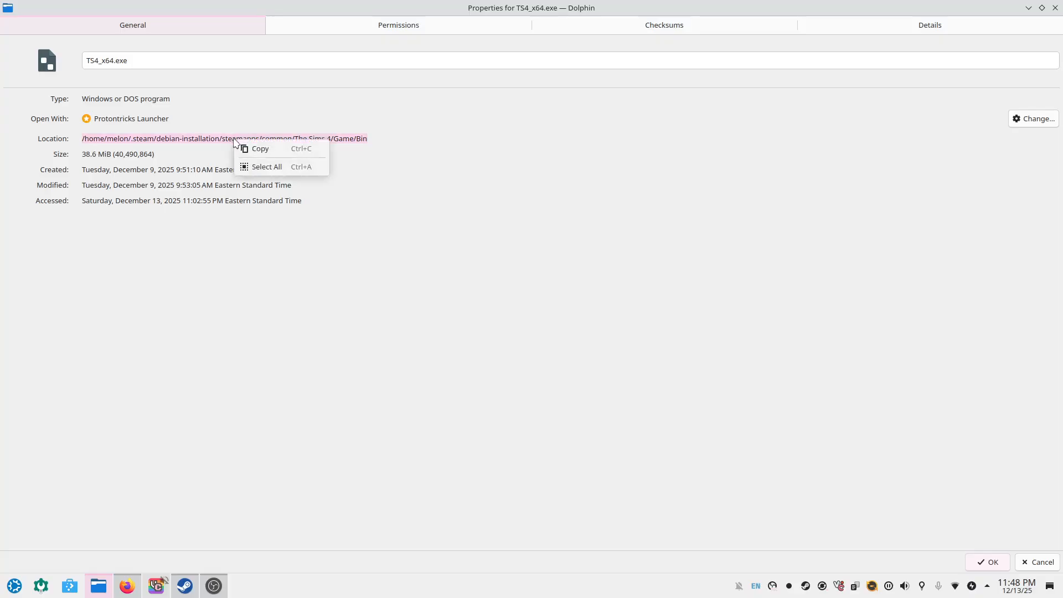
left_click(265, 149)
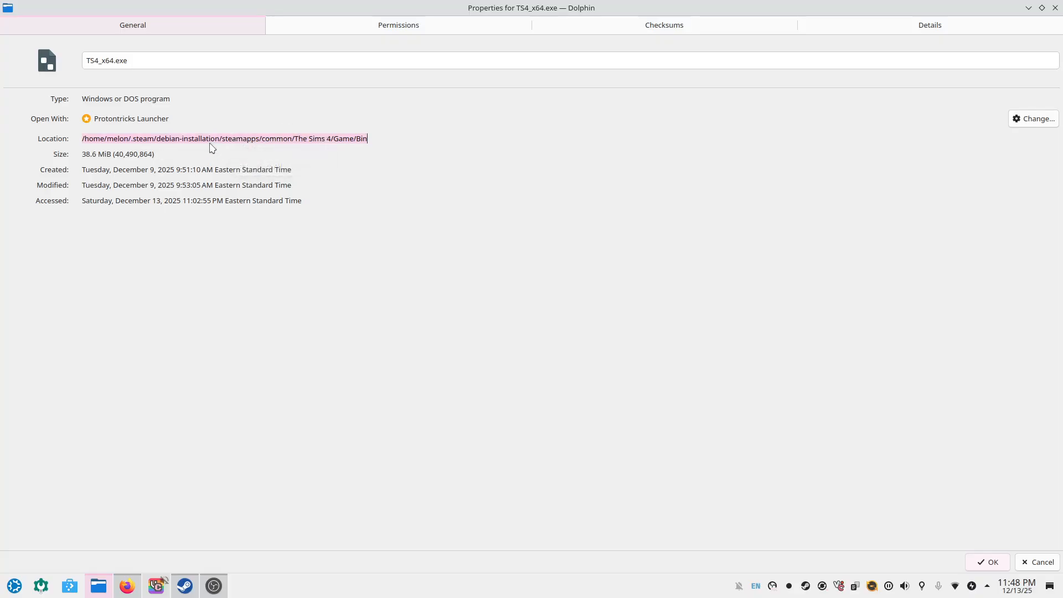
- Close the TS4_x64.exe properties and minimize the file manager window
left_click(212, 147)
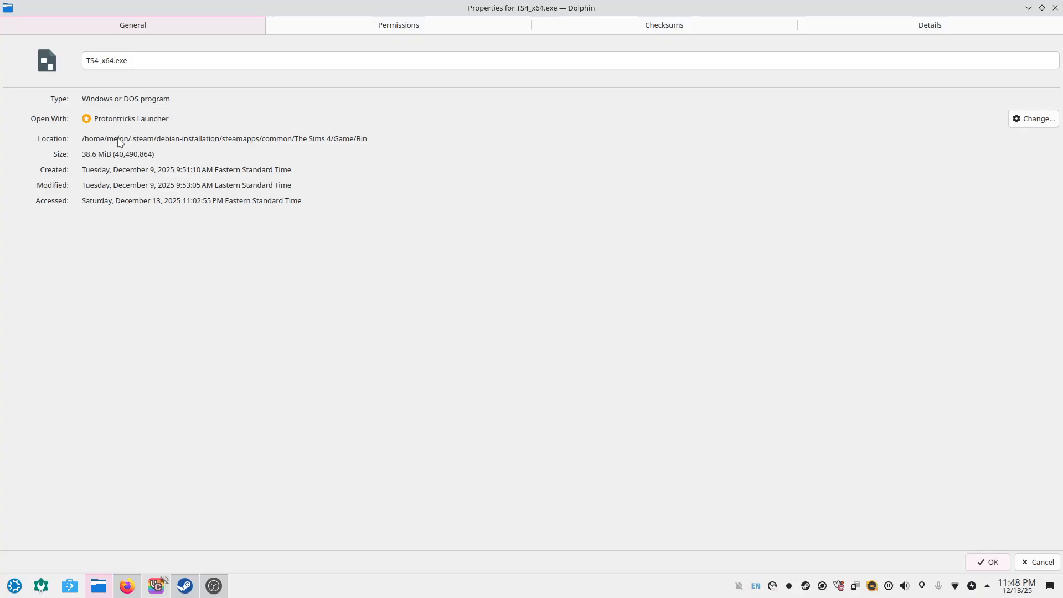
left_click_drag(107, 139, 132, 141)
left_click(172, 139)
left_click(1055, 8)
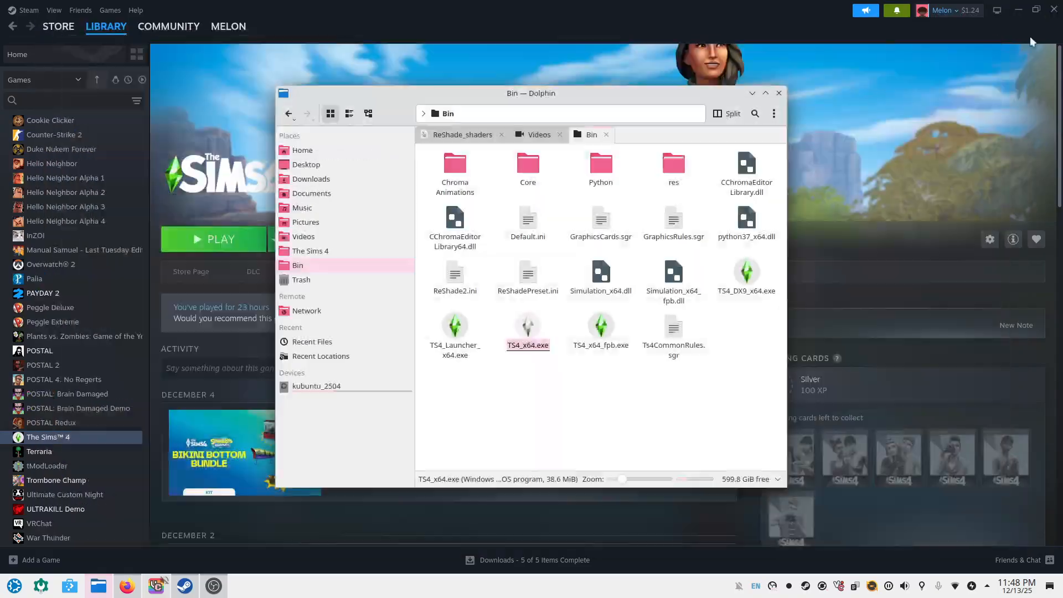
left_click(614, 409)
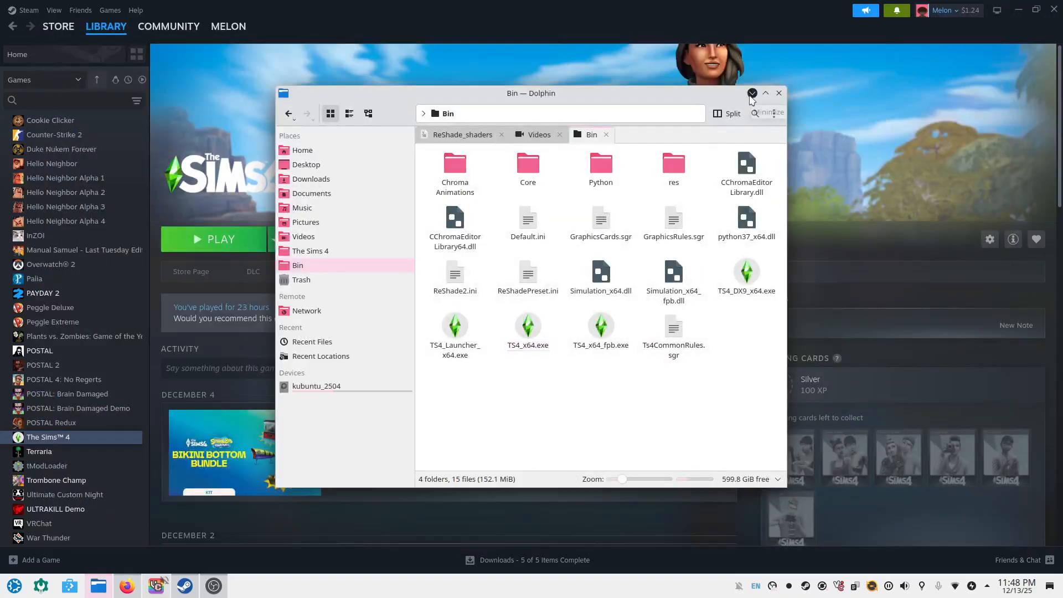
left_click(752, 94)
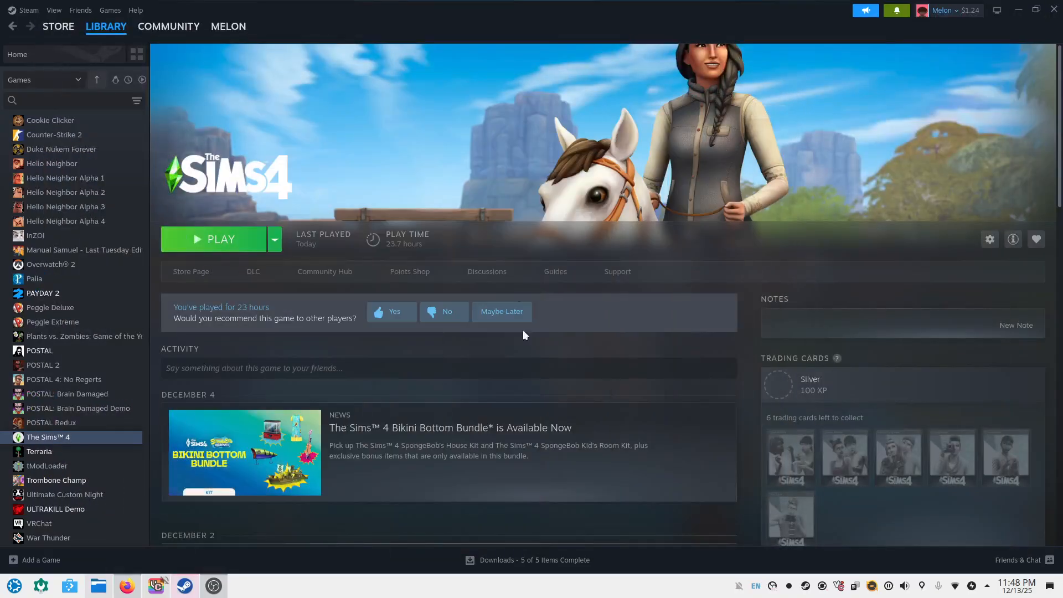
- Search the installed applications for lutris and launch Lutris
left_click(14, 586)
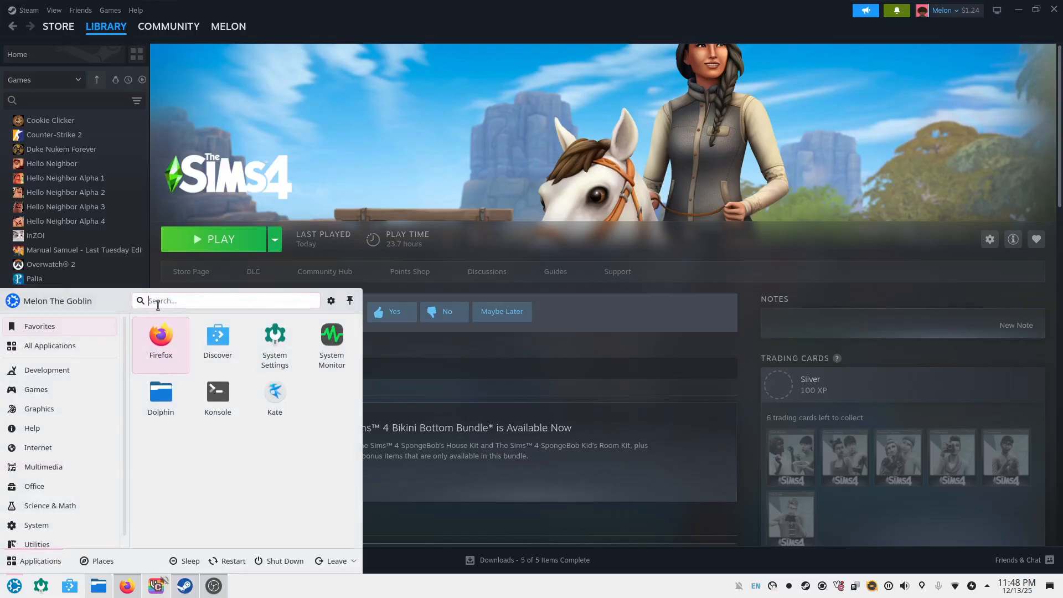
type("lutris")
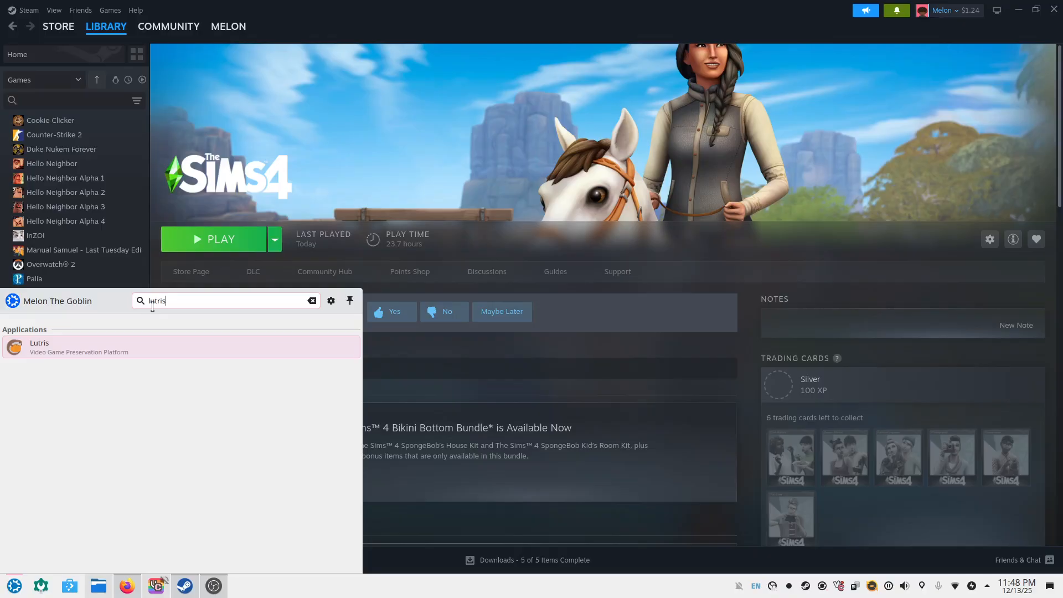
left_click(168, 341)
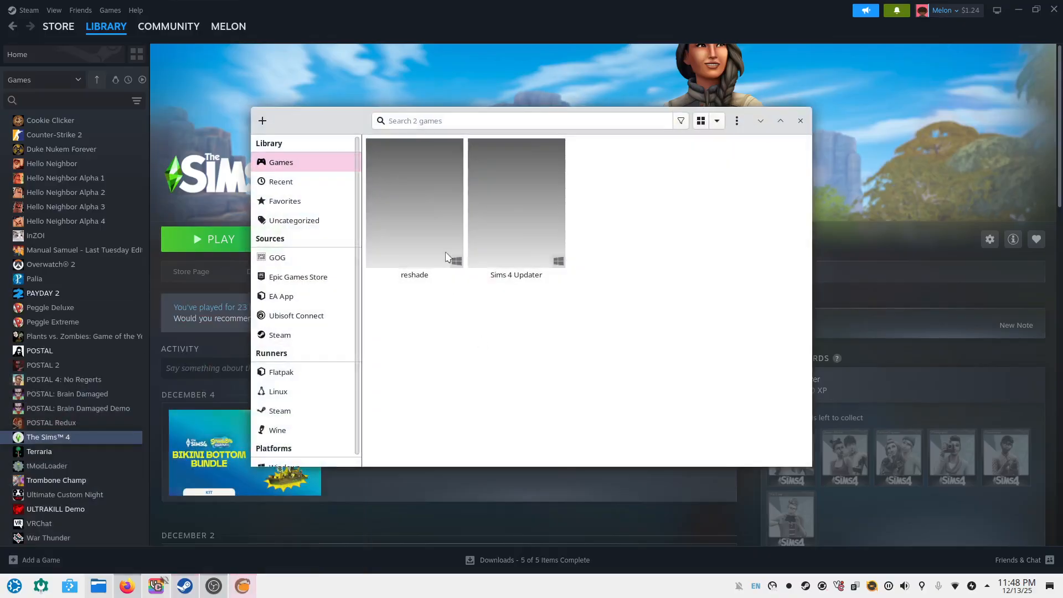
- Uninstall the existing reshade entry from the Lutris library, deleting its files as well
left_click(425, 240)
right_click(425, 236)
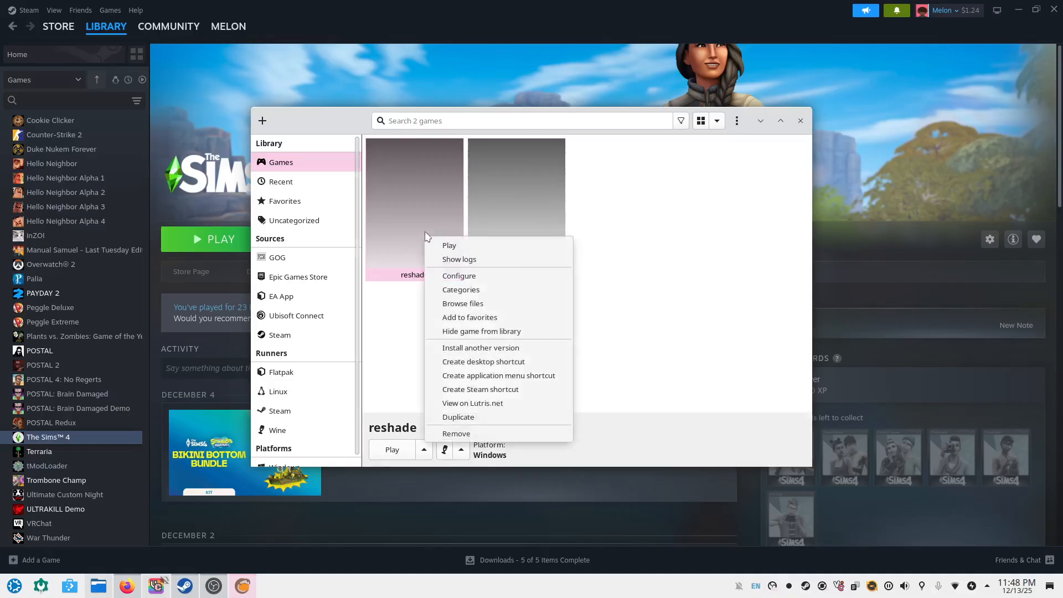
left_click(477, 435)
left_click(684, 198)
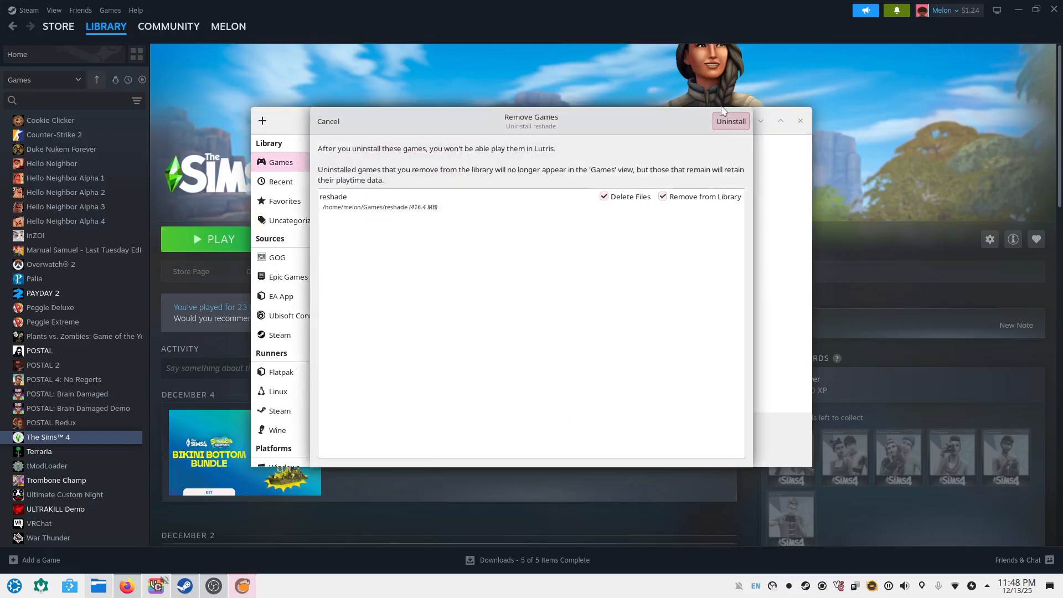
left_click(730, 121)
left_click(551, 323)
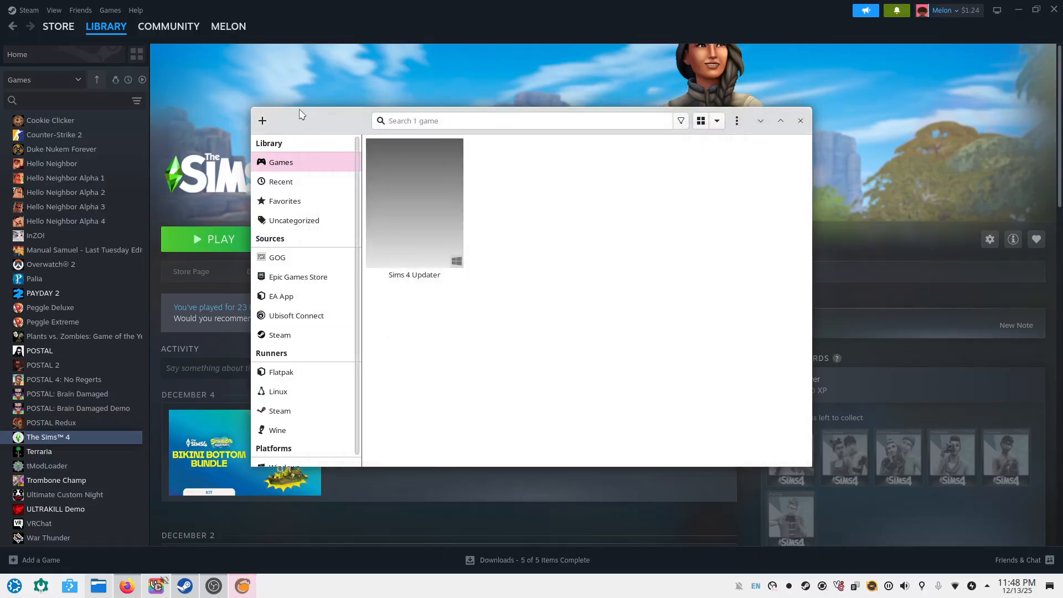
- Add a Windows game from an executable named reshade, accepting the default installation directory
left_click(263, 122)
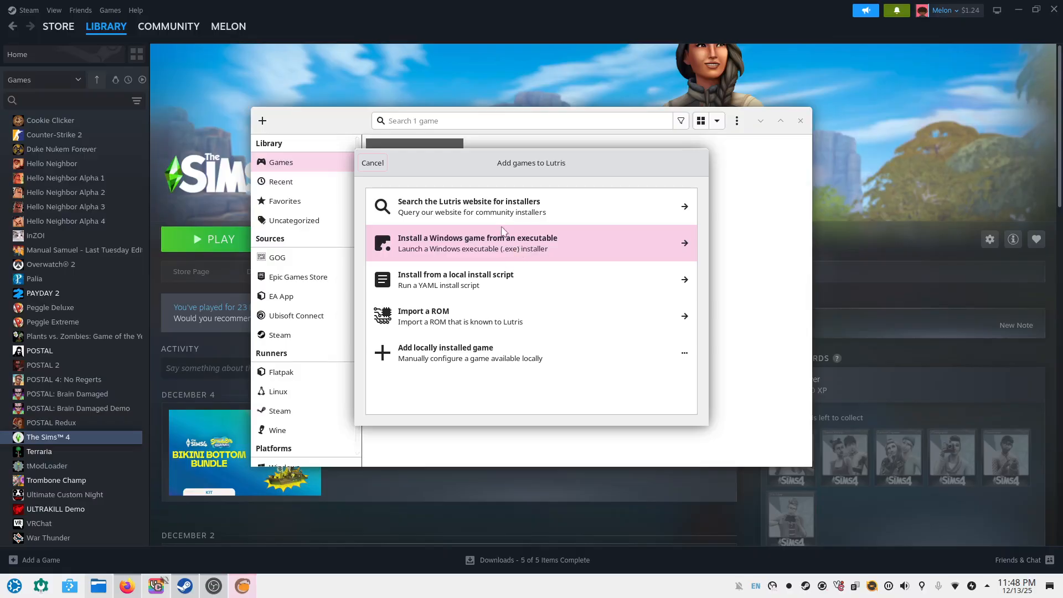
left_click(480, 251)
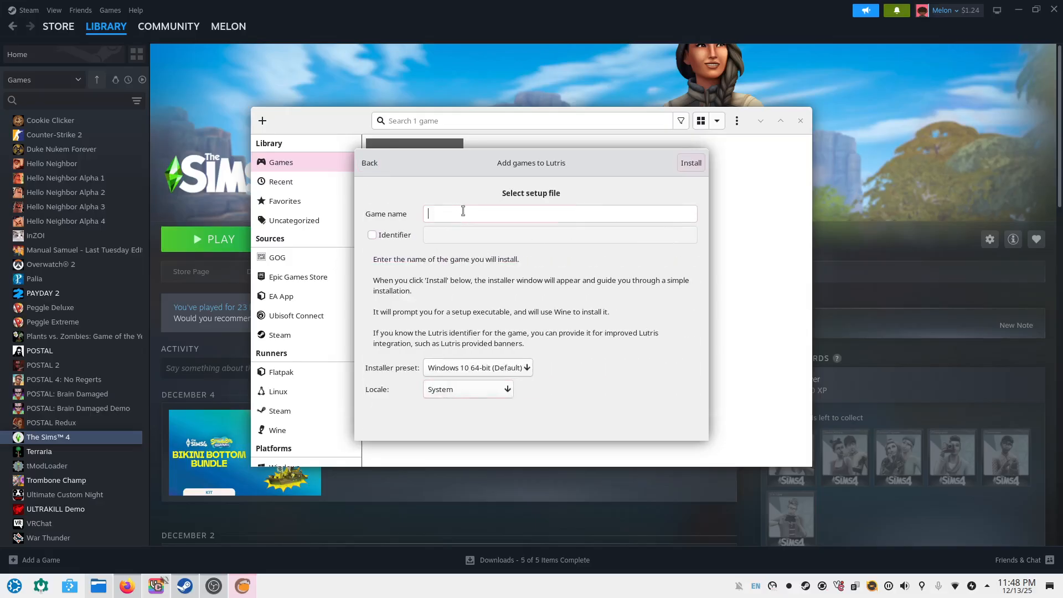
type("reshade")
left_click(691, 163)
left_click(702, 200)
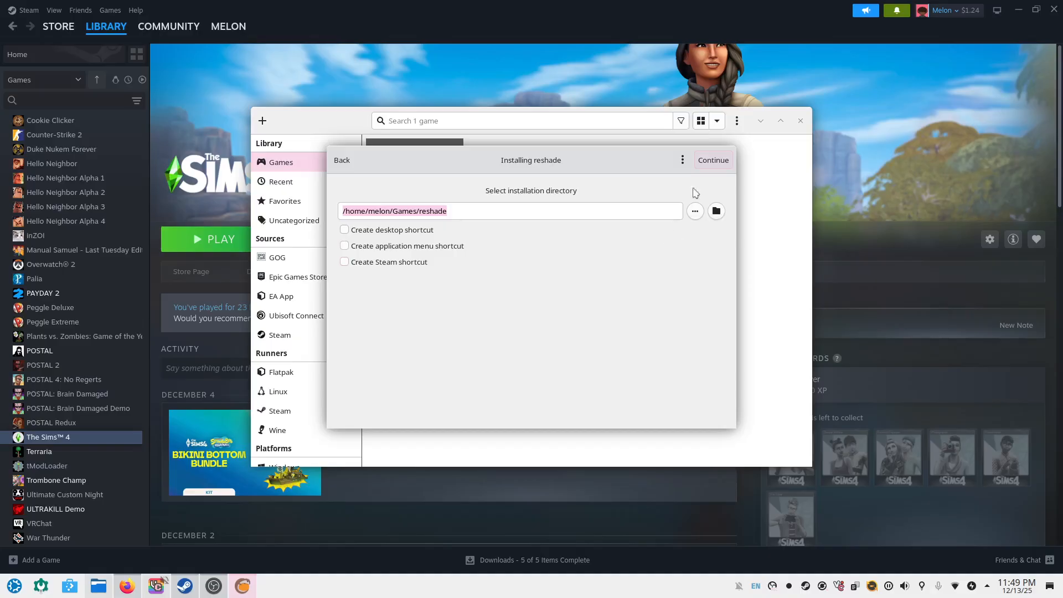
left_click(727, 162)
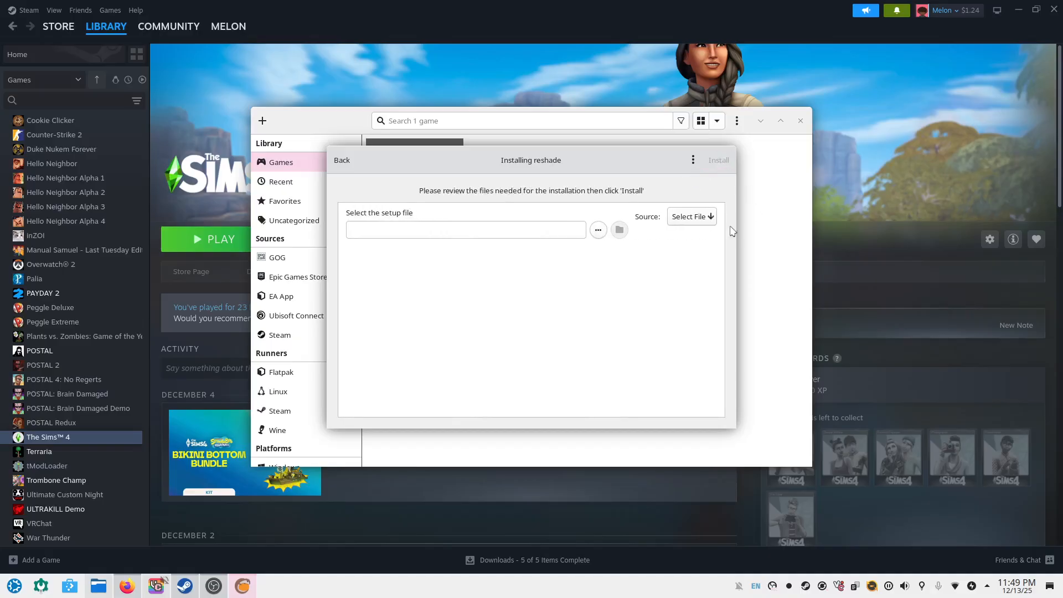
- Choose ReShade_Setup_6.6.2.exe from Downloads as the setup file and start the installation
left_click(599, 232)
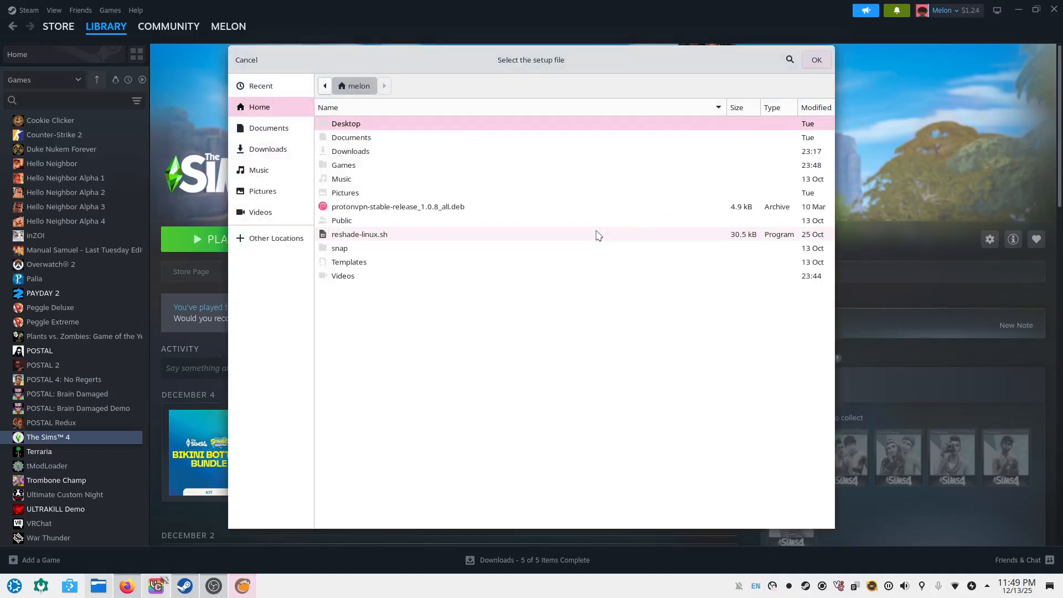
left_click(268, 149)
left_click(370, 235)
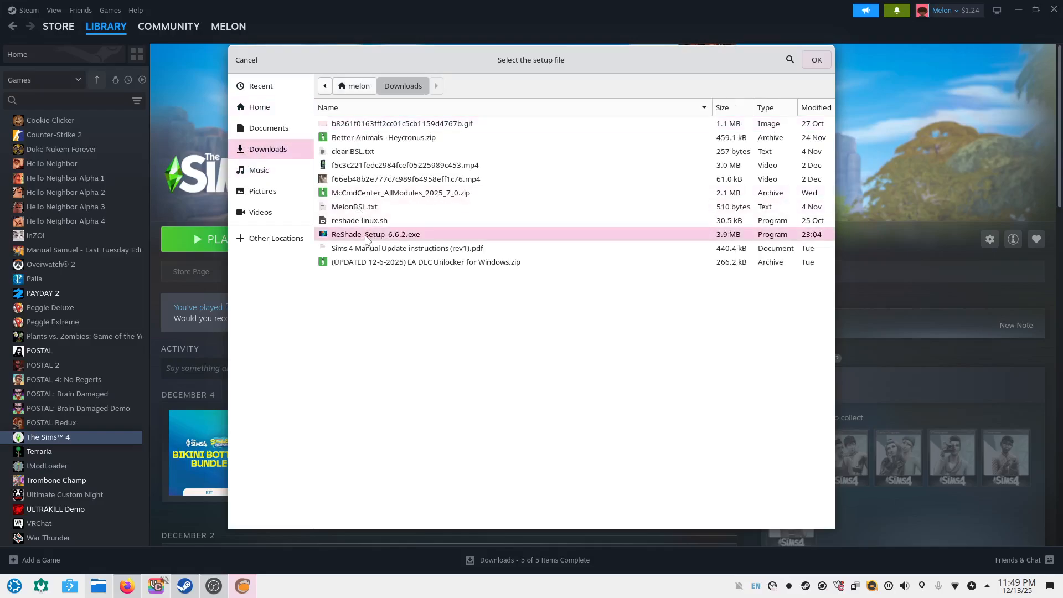
double_click(416, 237)
left_click(718, 163)
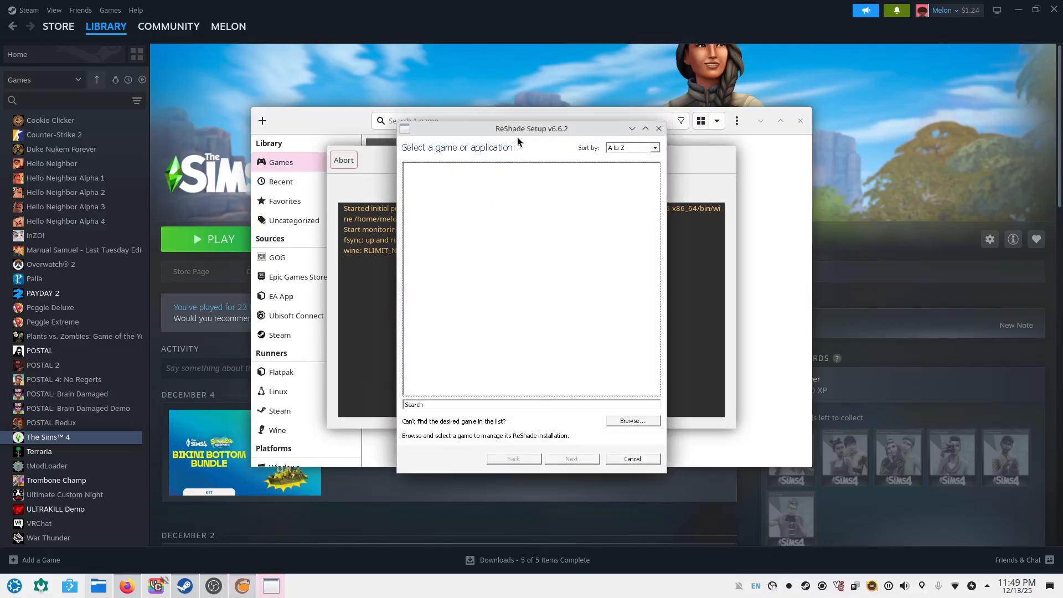
- Replace the placeholder in the ReShade Setup game search with the copied path of The Sims 4 Game/Bin folder
left_click(488, 405)
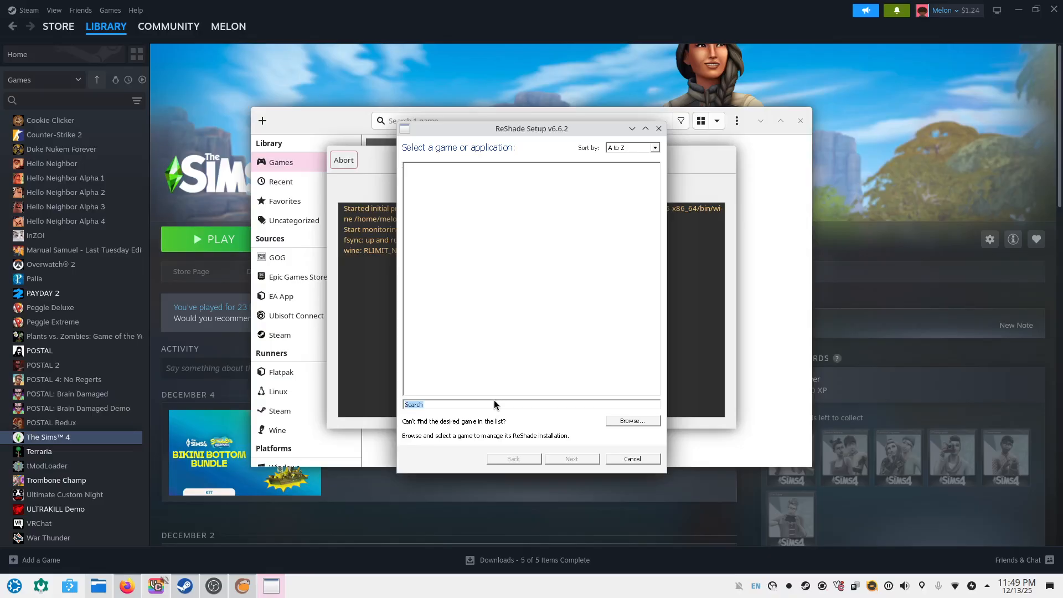
right_click(455, 403)
left_click(461, 402)
left_click_drag(431, 405, 399, 404)
right_click(421, 405)
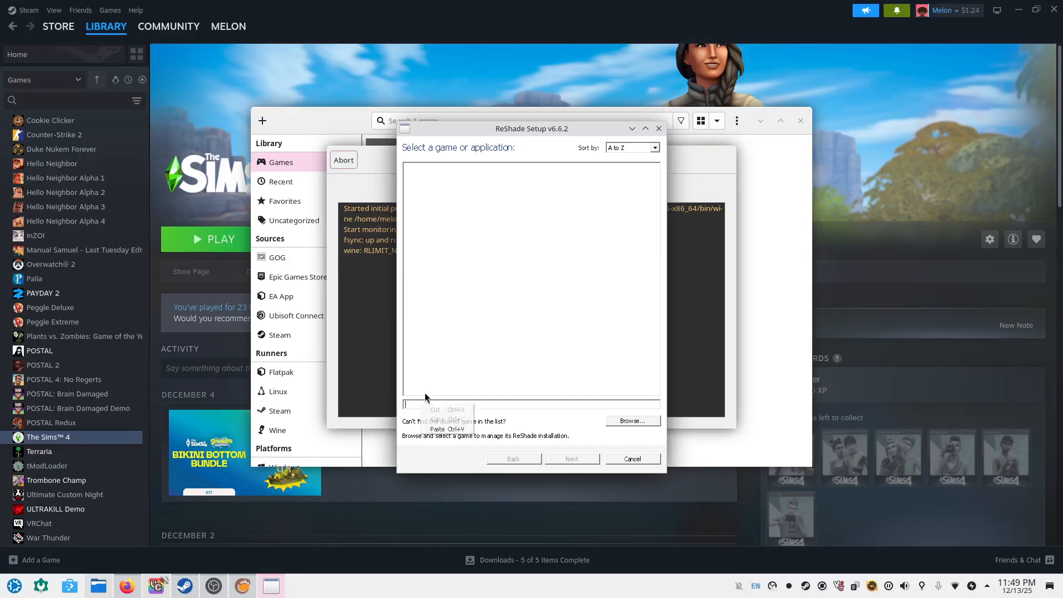
left_click(453, 429)
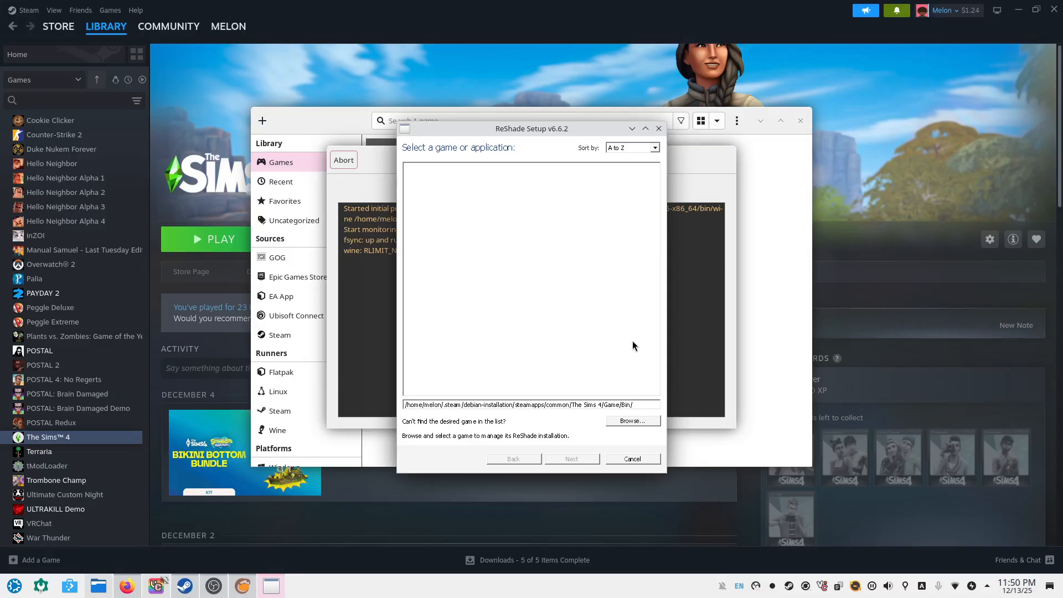
- Complete the game path with TS4_x64.exe and choose DirectX 9 as the rendering API
type("TS4_x")
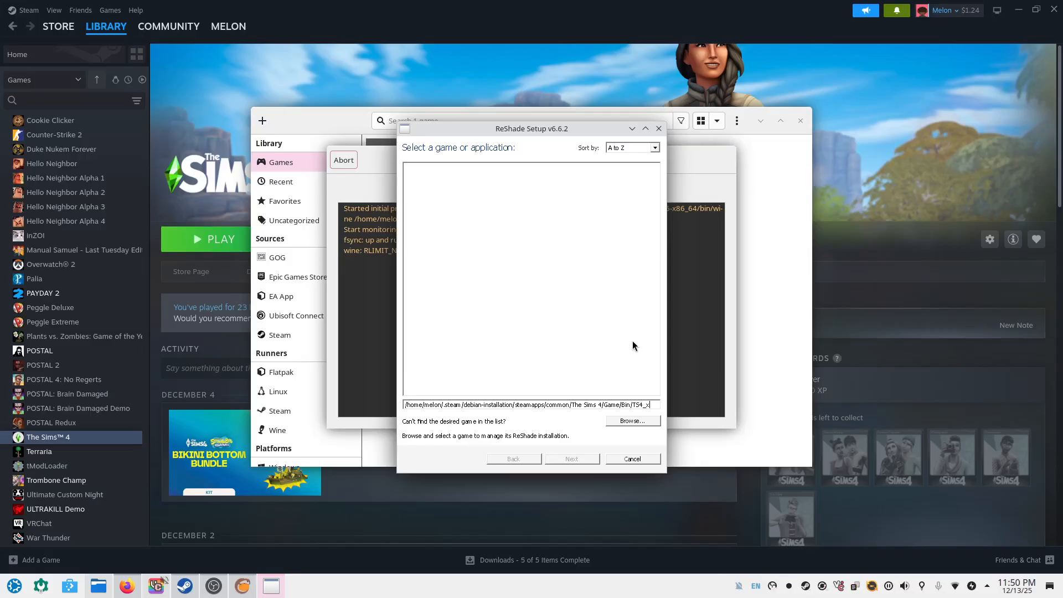
type("64.exe")
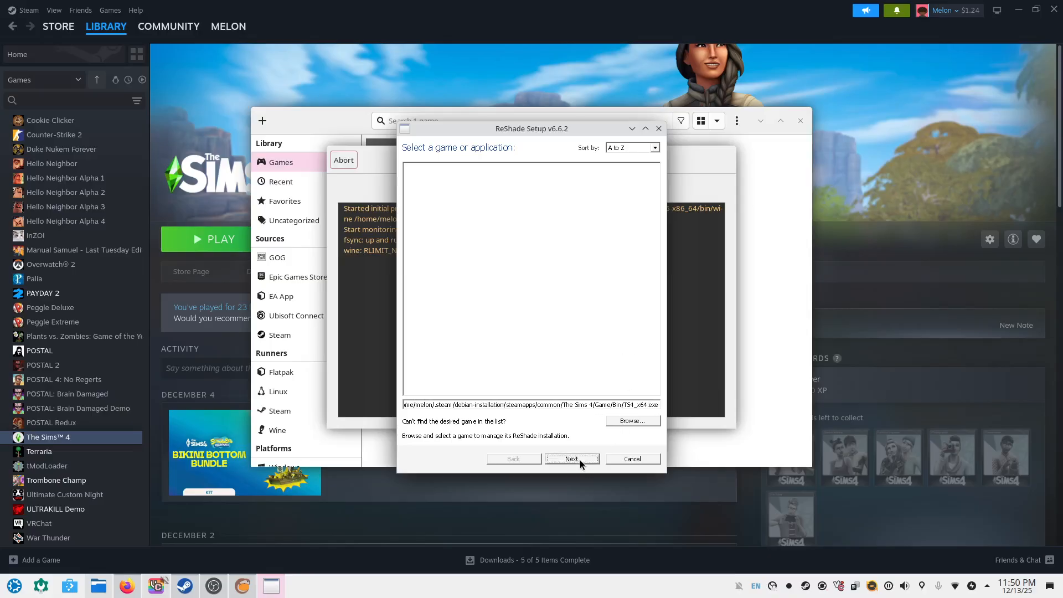
left_click(580, 460)
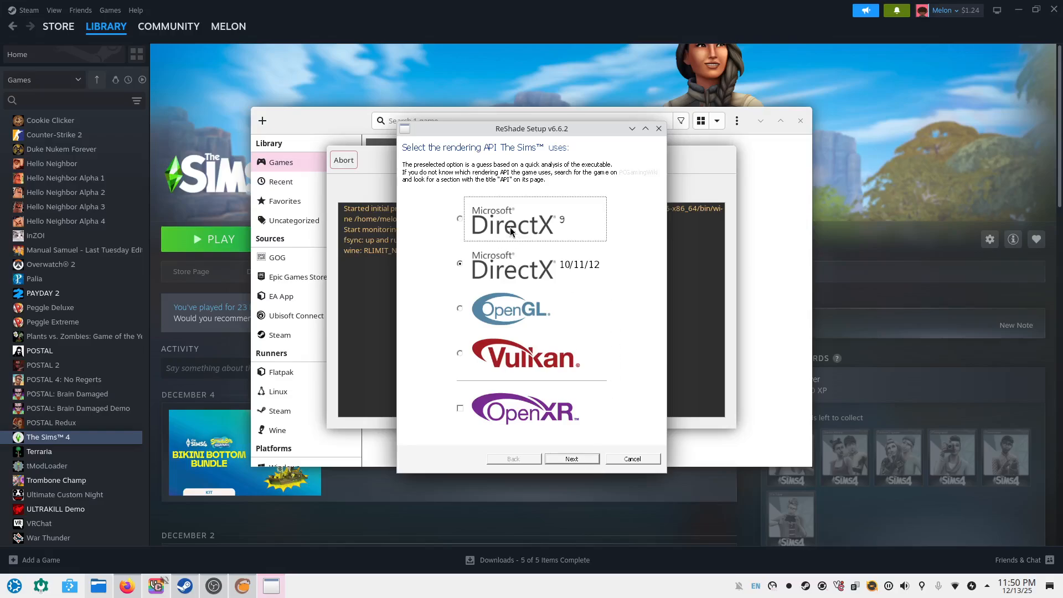
left_click(510, 232)
left_click(576, 460)
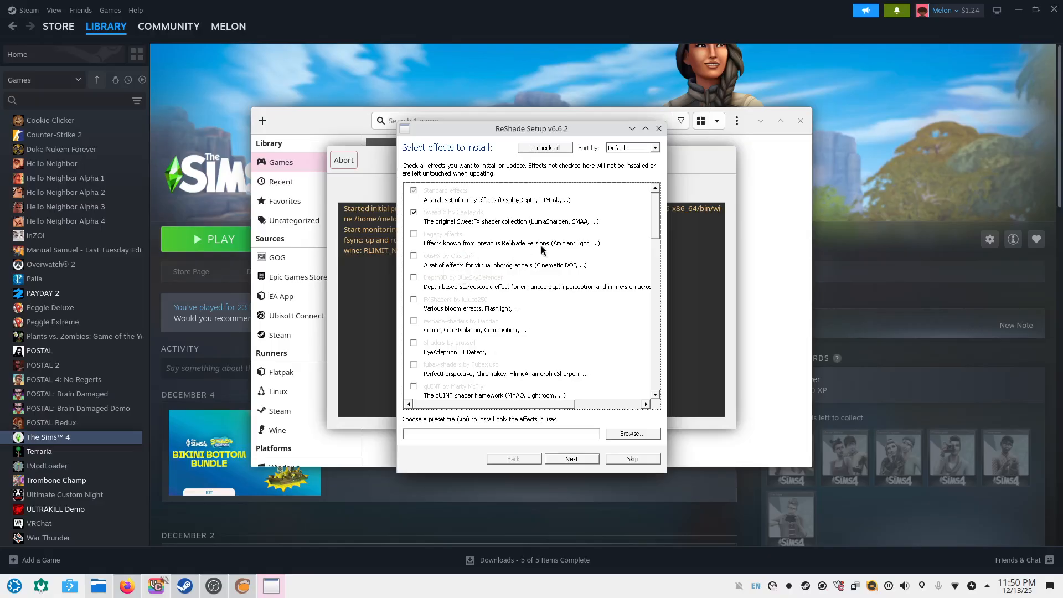
- Include the legacy effects and the full FXShaders bloom and Flashlight package in the effects to install
scroll(524, 335, "down", 3)
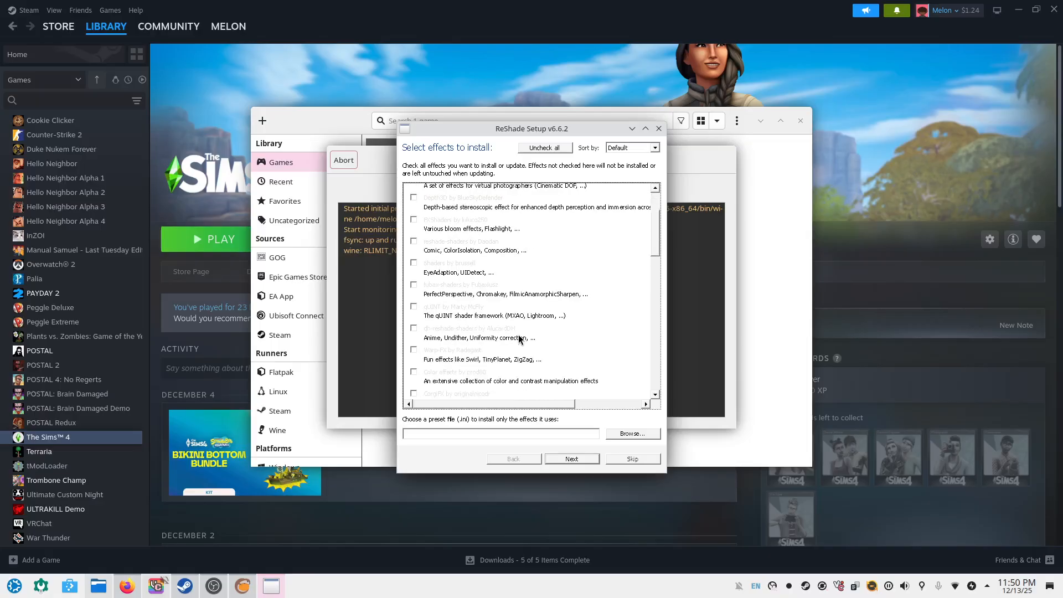
scroll(518, 341, "up", 3)
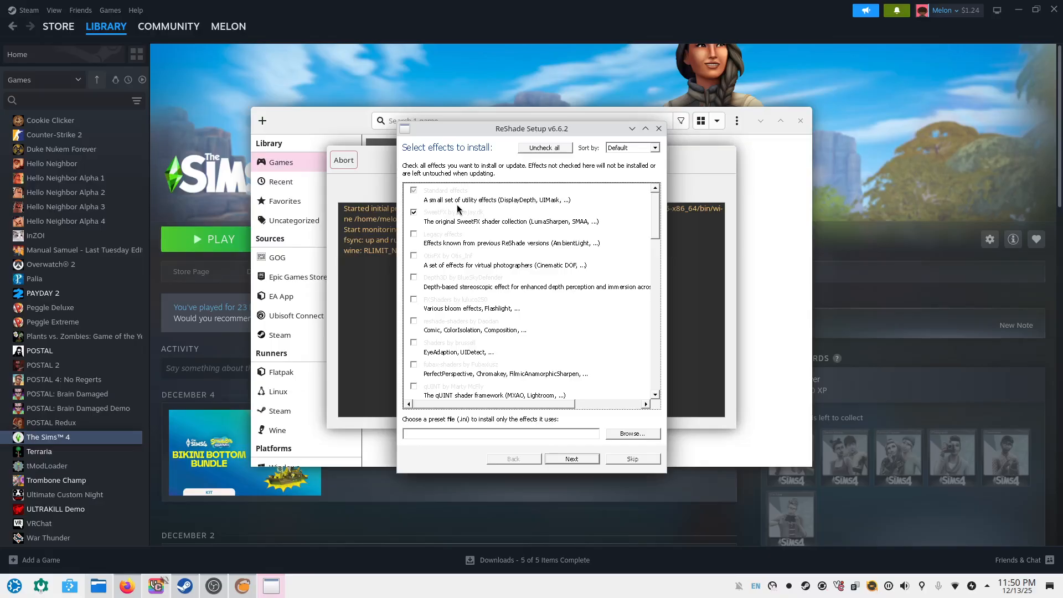
left_click(414, 235)
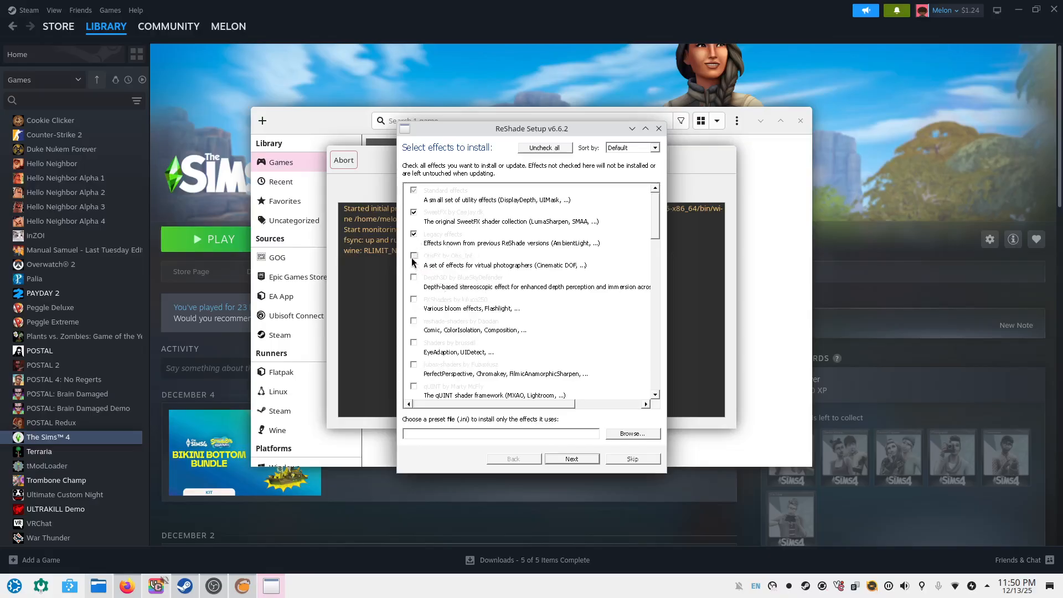
left_click(414, 258)
left_click(414, 256)
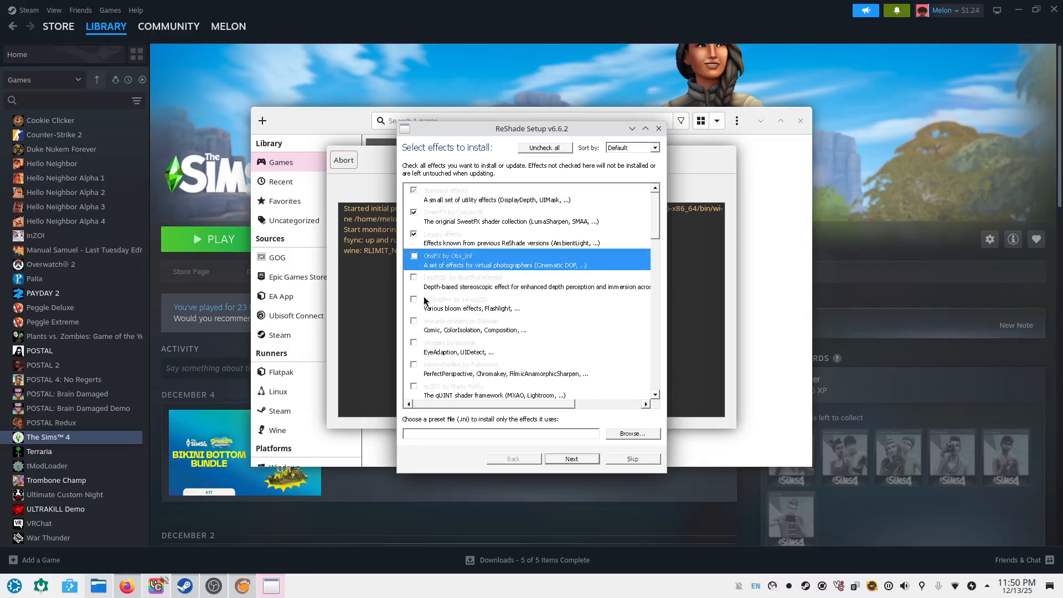
left_click(414, 301)
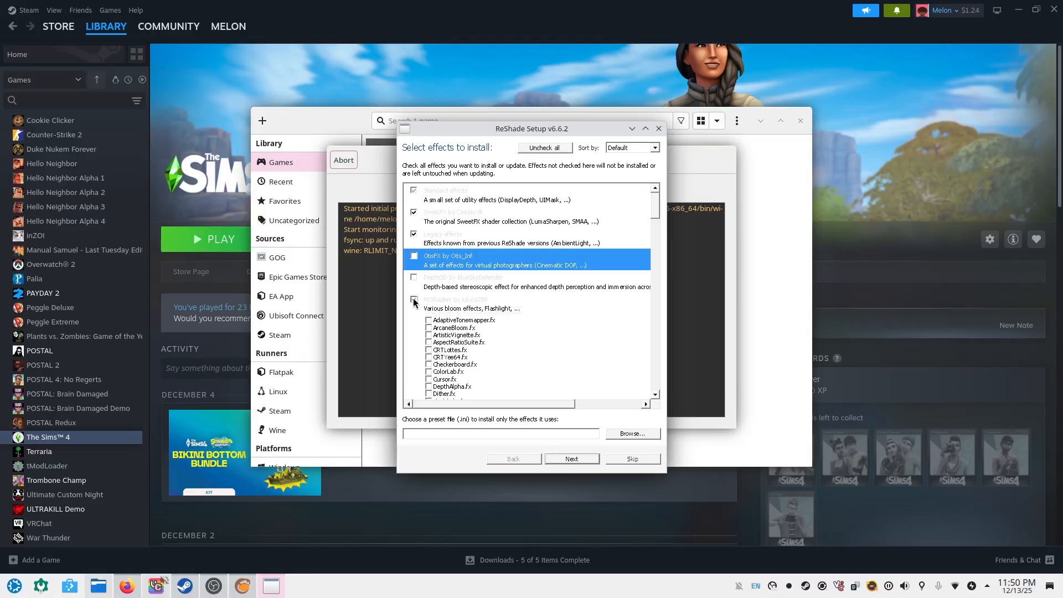
left_click(414, 301)
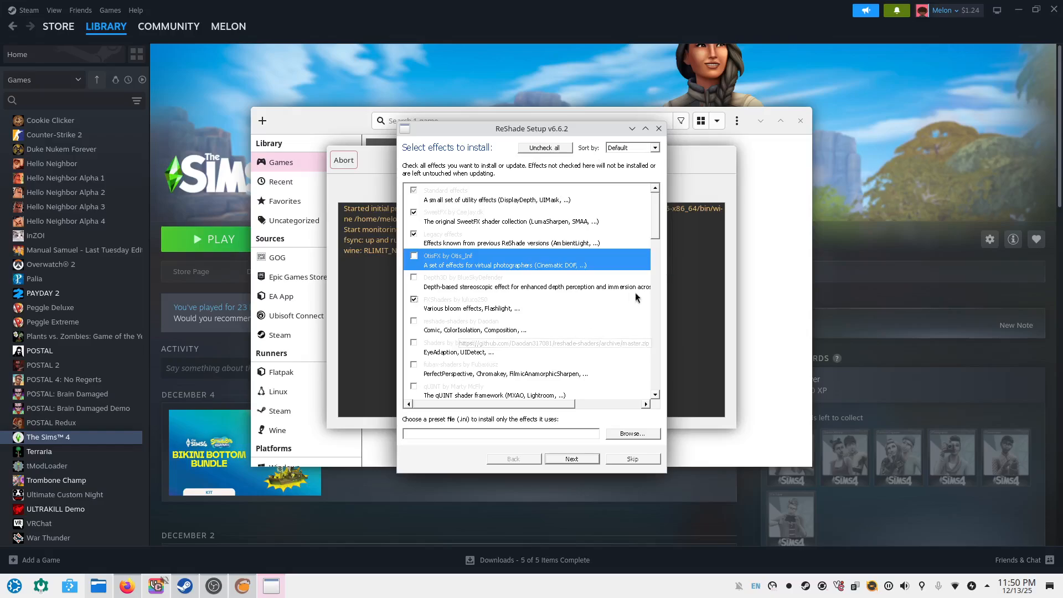
- Include the full qUINT and iMMERSE shader packages in the effects to install
scroll(658, 240, "down", 3)
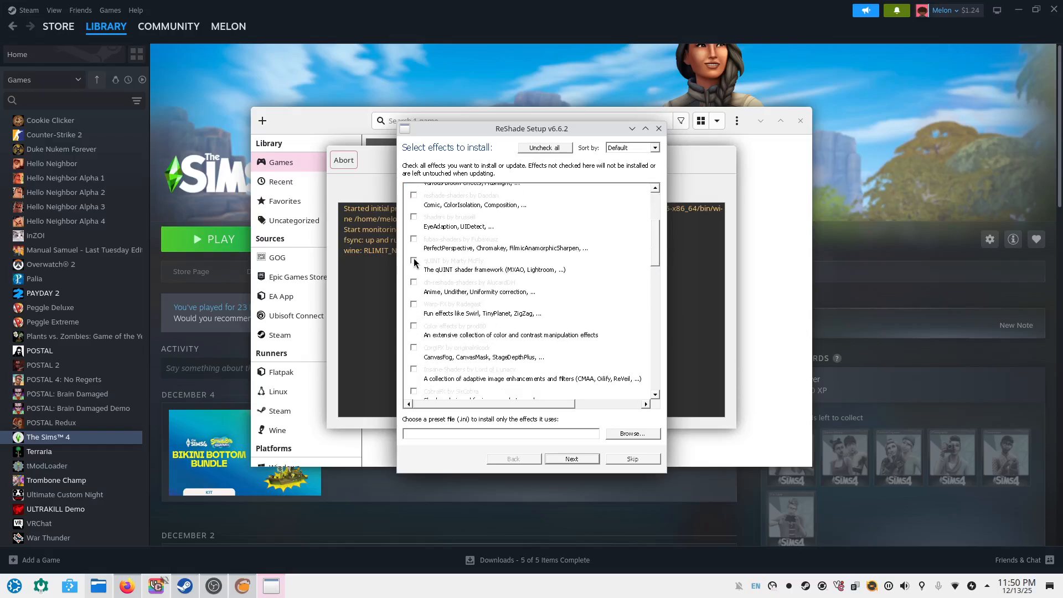
left_click(414, 261)
left_click(415, 261)
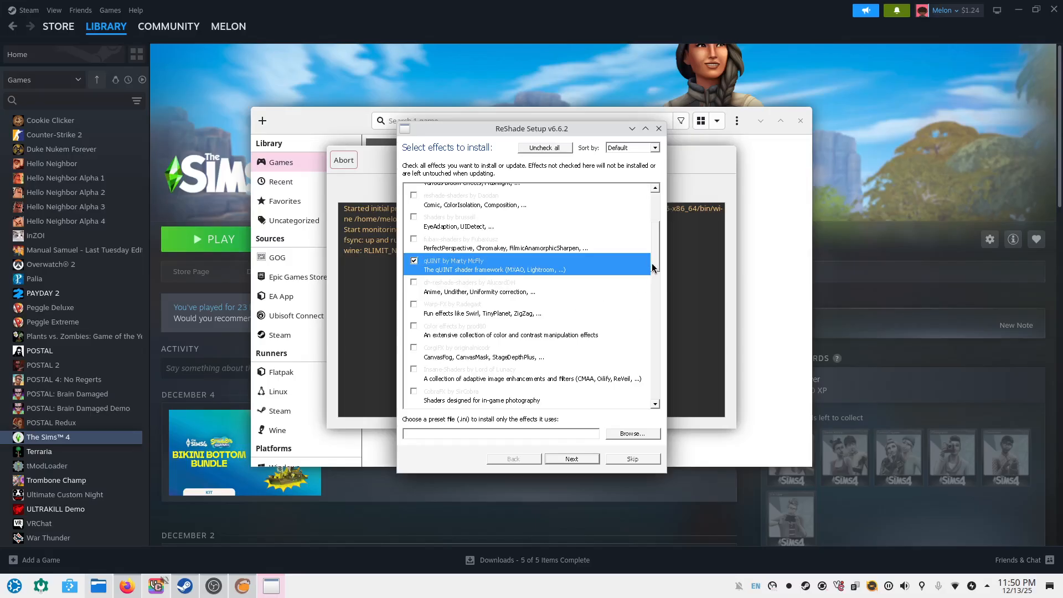
left_click_drag(658, 254, 666, 307)
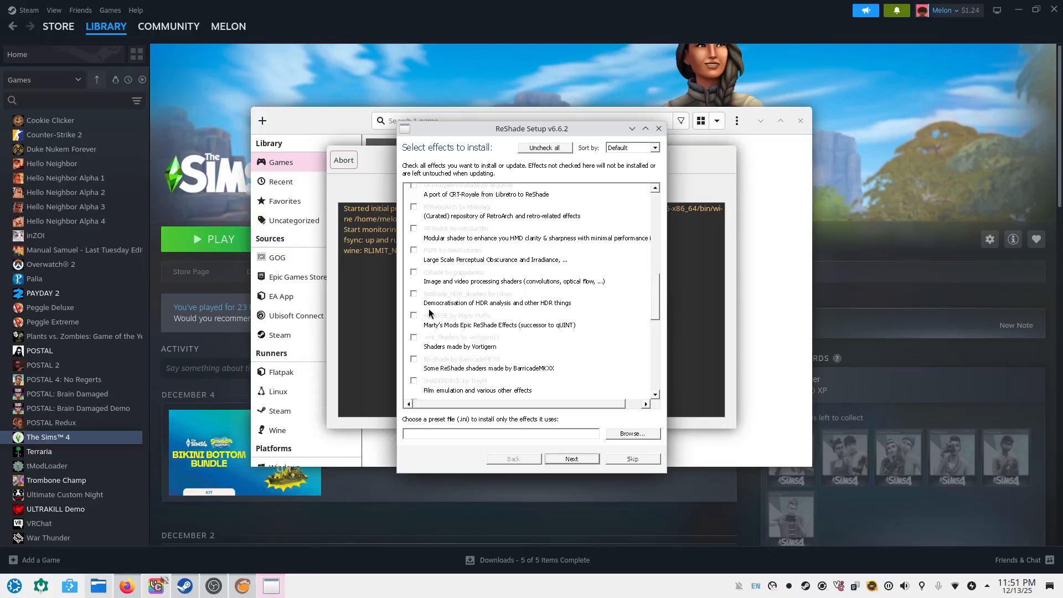
left_click(413, 316)
left_click(413, 316)
- Download the selected effects, finish the ReShade setup, and close the Lutris installation window
left_click_drag(656, 287, 665, 375)
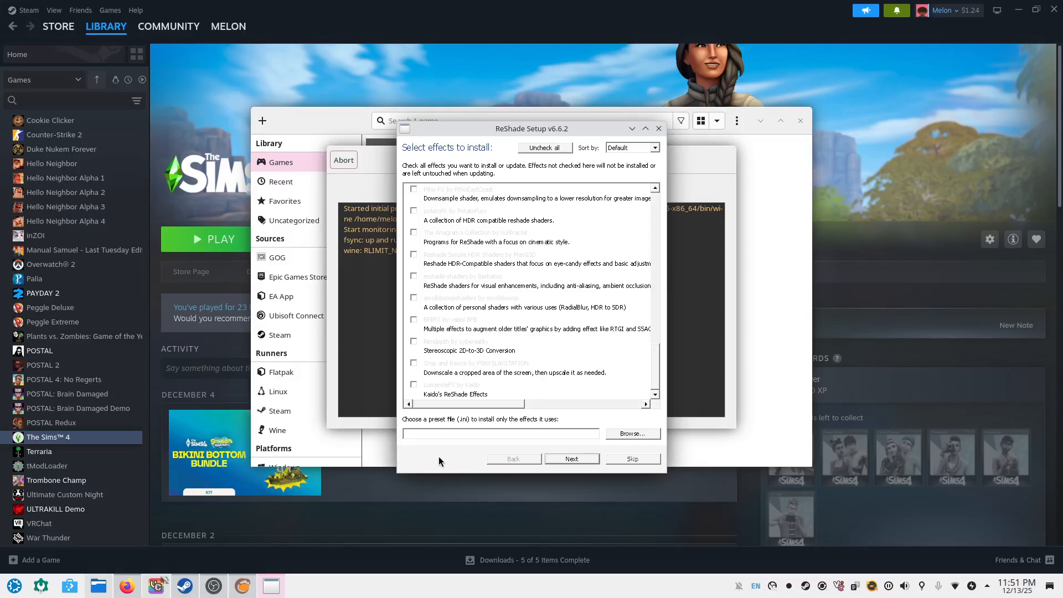
left_click(572, 458)
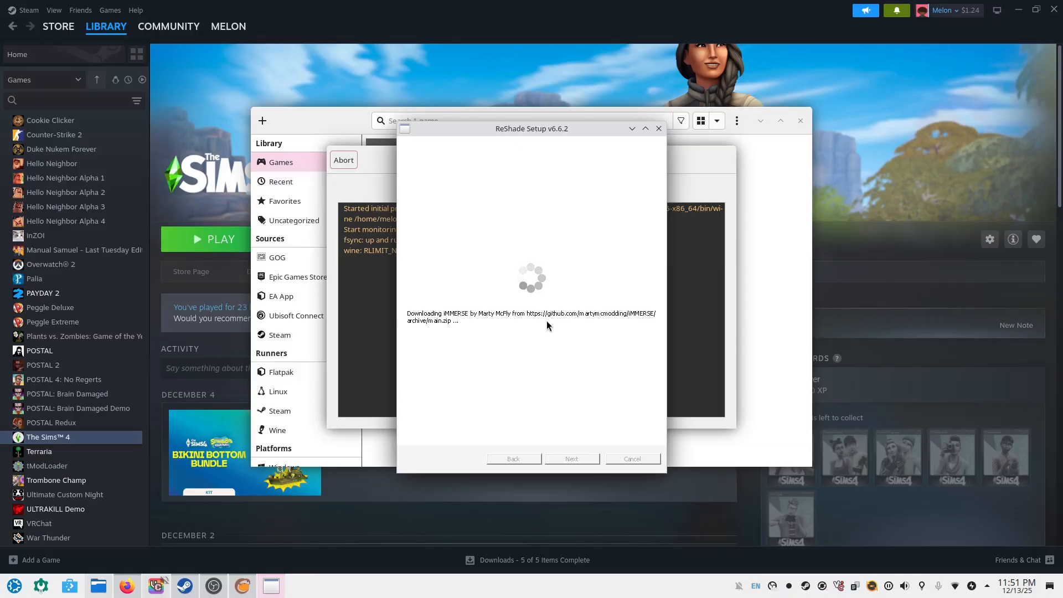
left_click(571, 459)
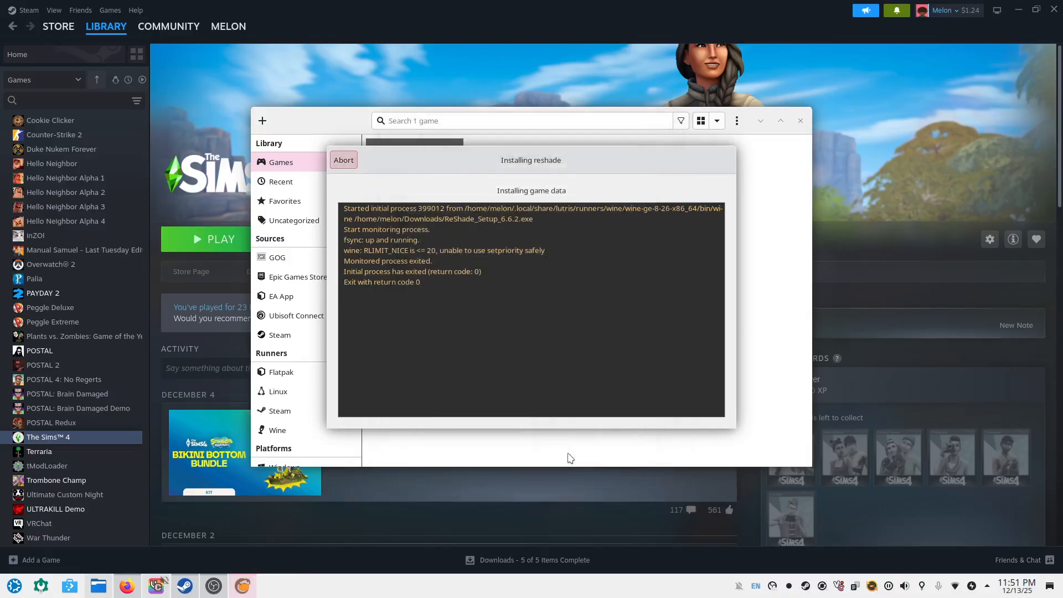
left_click(343, 160)
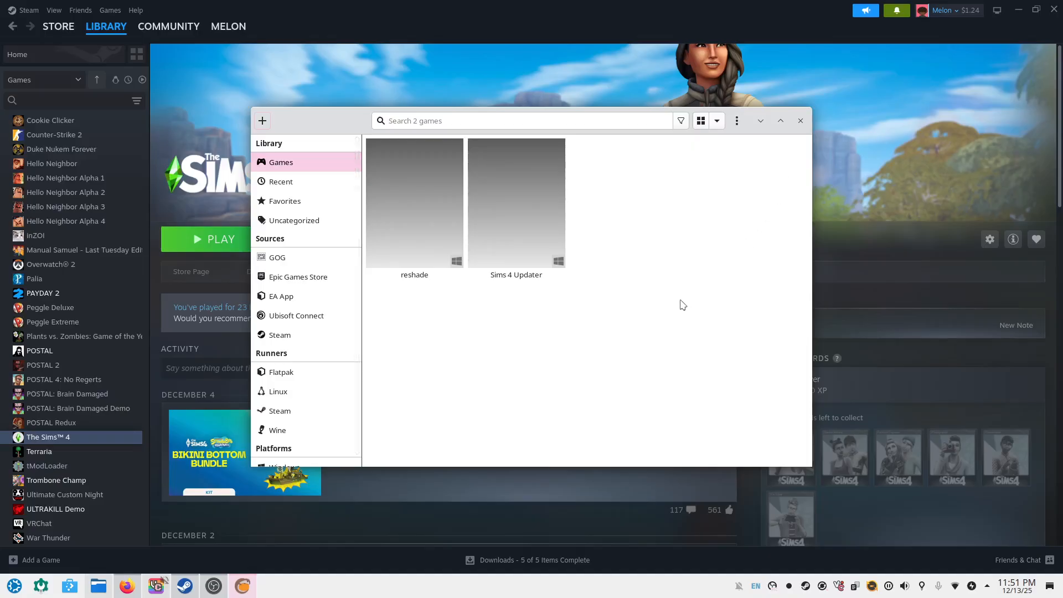
left_click(428, 242)
right_click(427, 240)
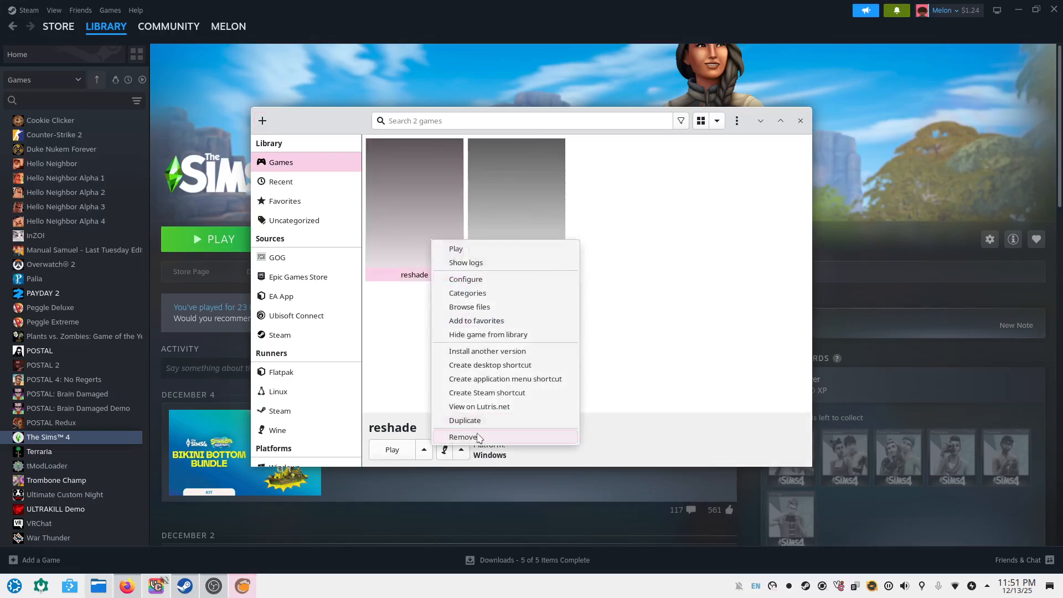
left_click(464, 437)
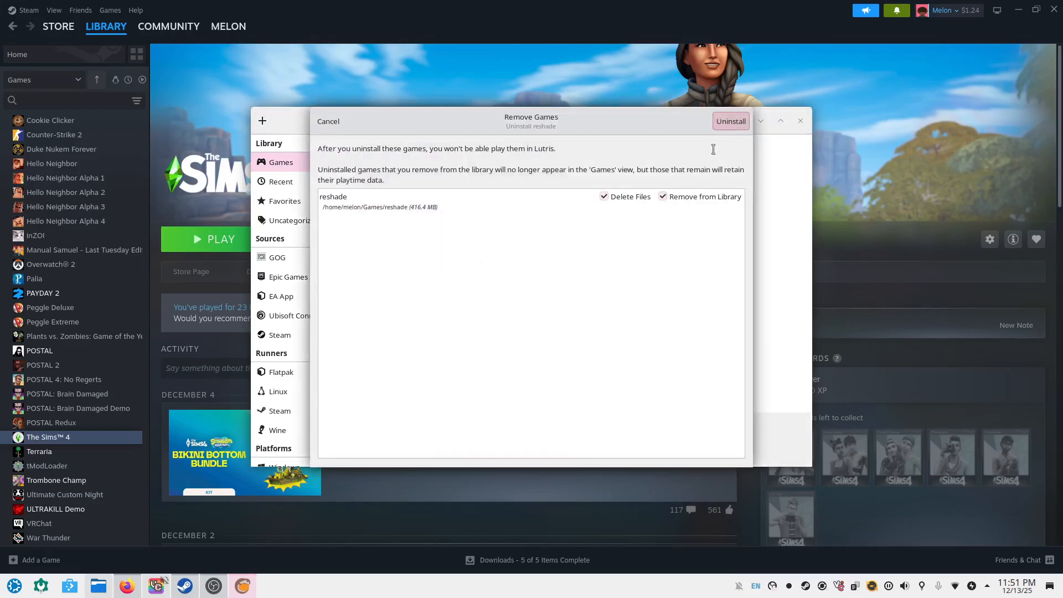
left_click(334, 124)
left_click(514, 343)
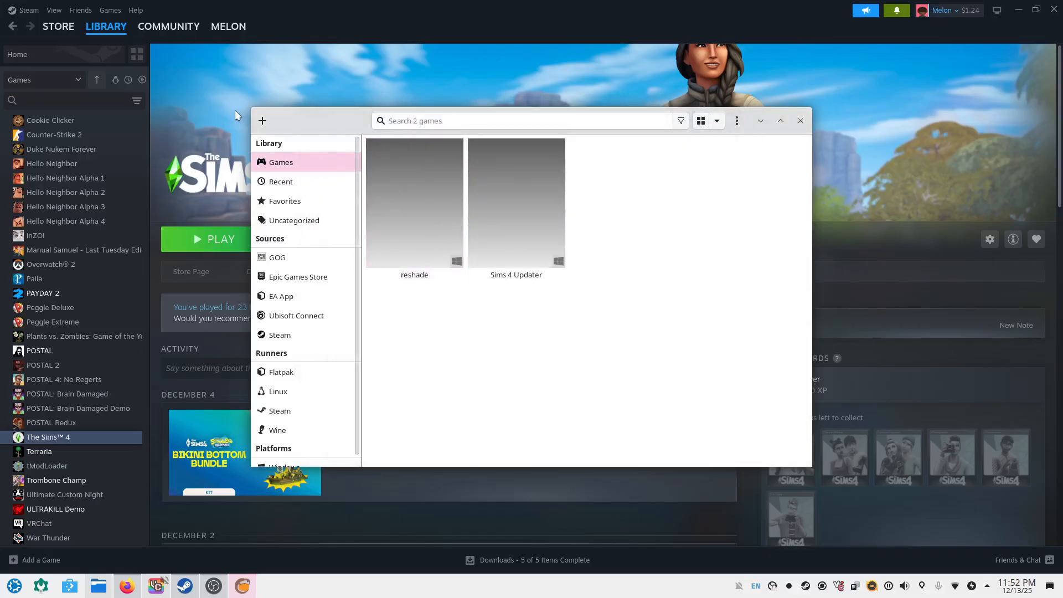
- Close Lutris and launch The Sims 4 from the Steam library
left_click(801, 121)
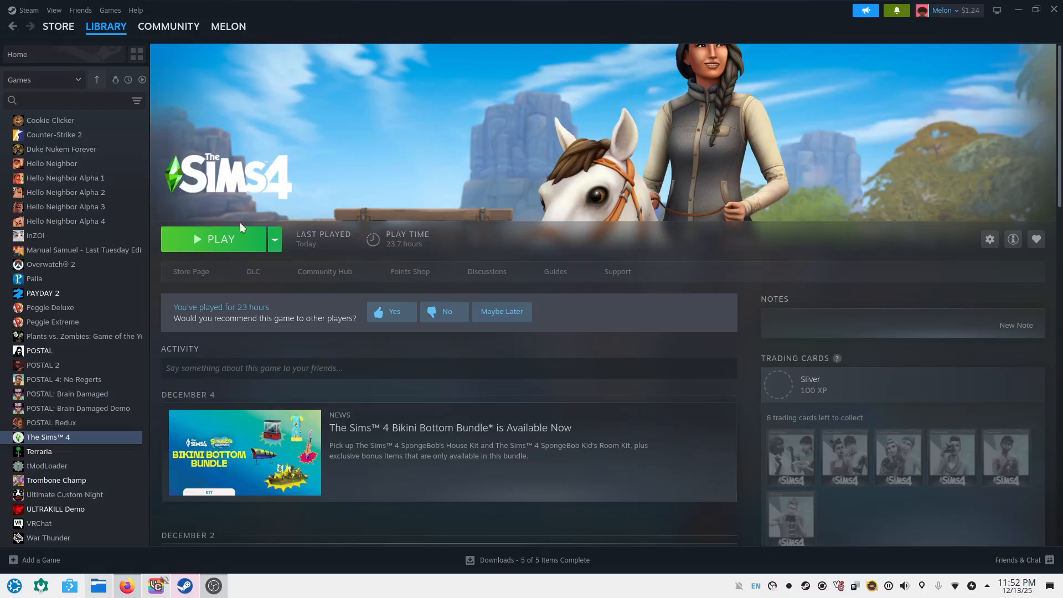
left_click(241, 238)
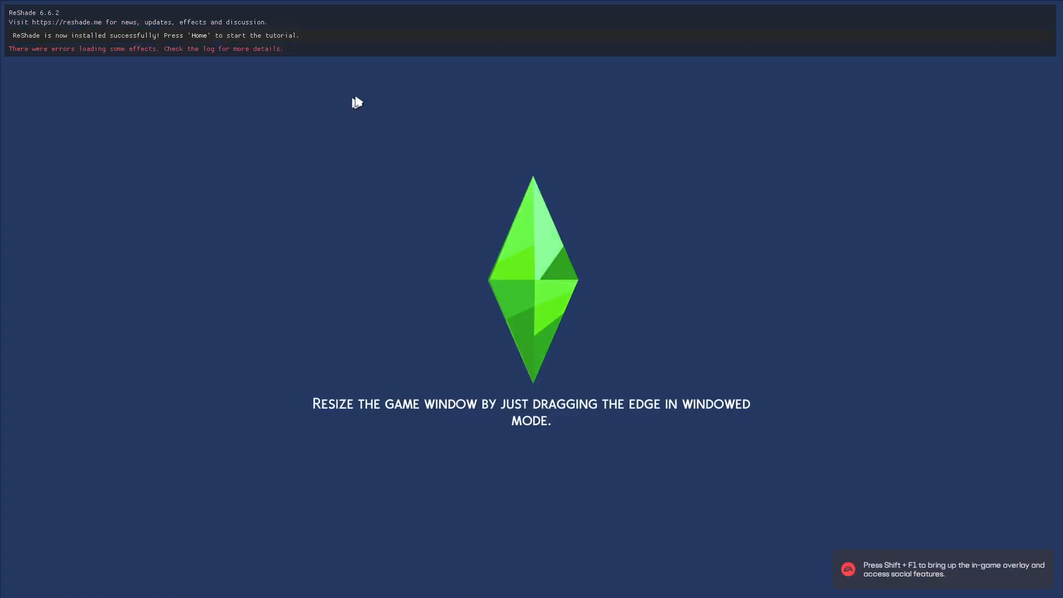
- Open the ReShade overlay, continue its tutorial to the effect list, look through the effects, and close the overlay
key("Home")
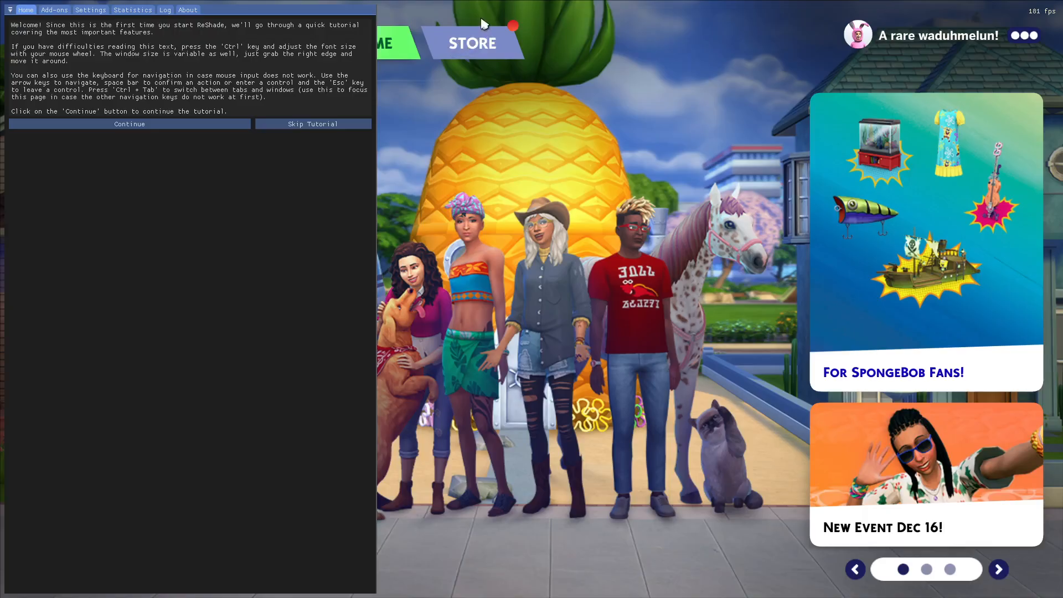
left_click(241, 128)
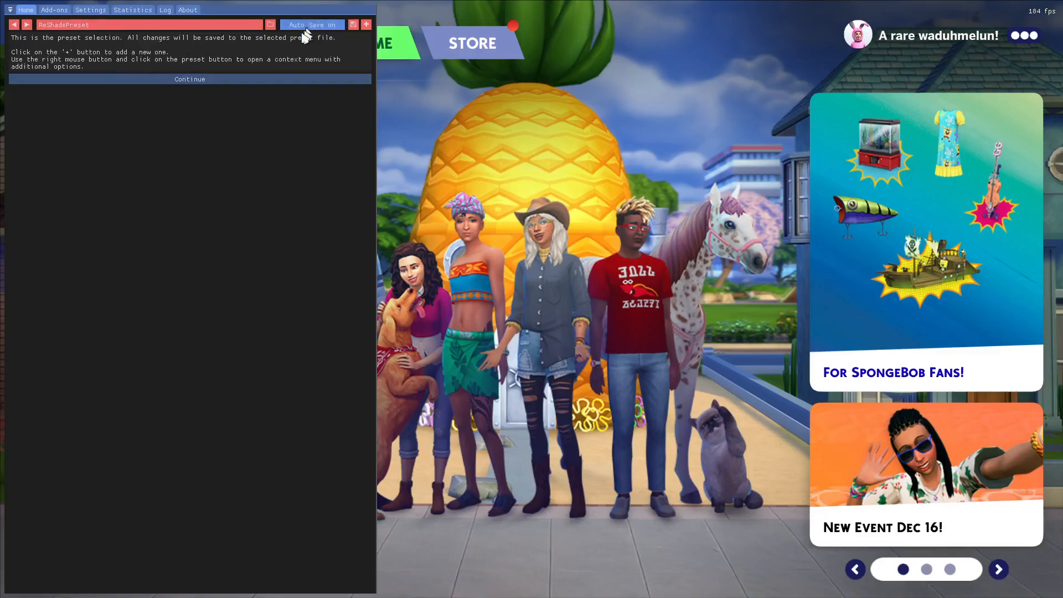
left_click(214, 78)
scroll(74, 177, "down", 5)
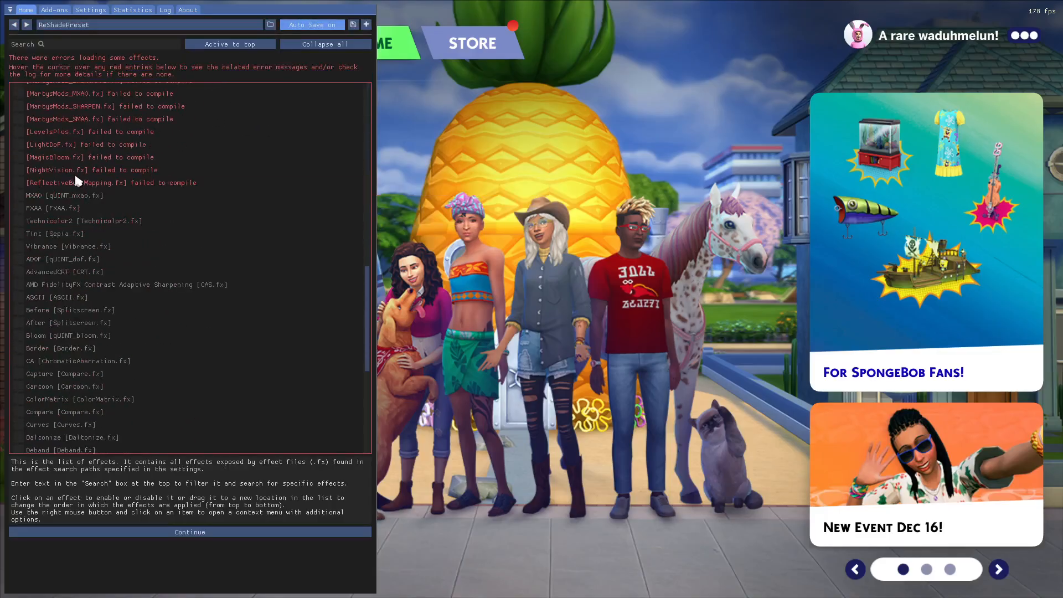
scroll(101, 171, "up", 10)
mouse_move(145, 224)
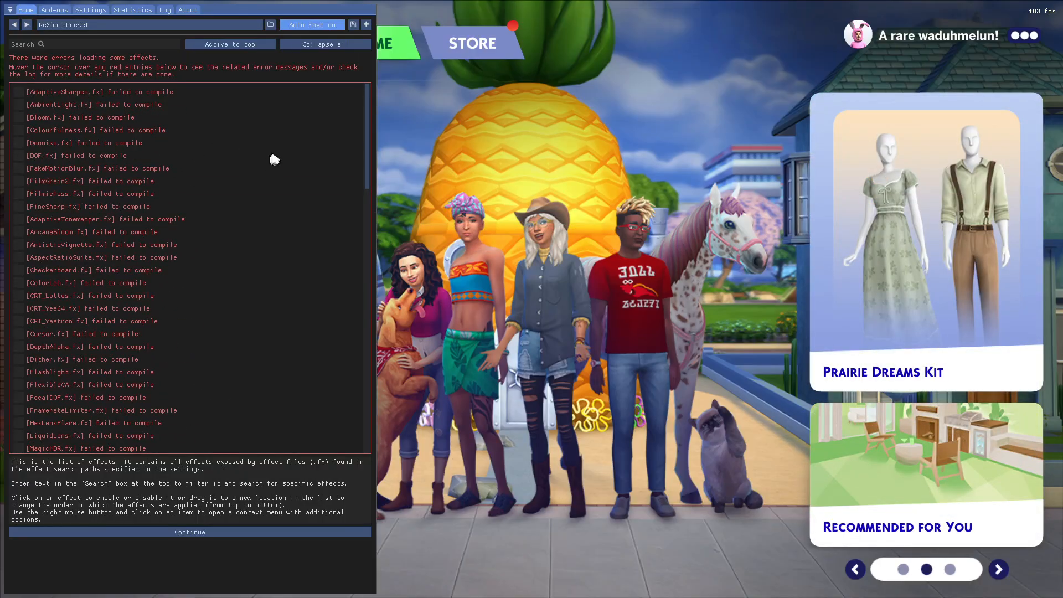
key("Home")
- Set the game's master volume to 16%, apply the change, and close the game options
key("Escape")
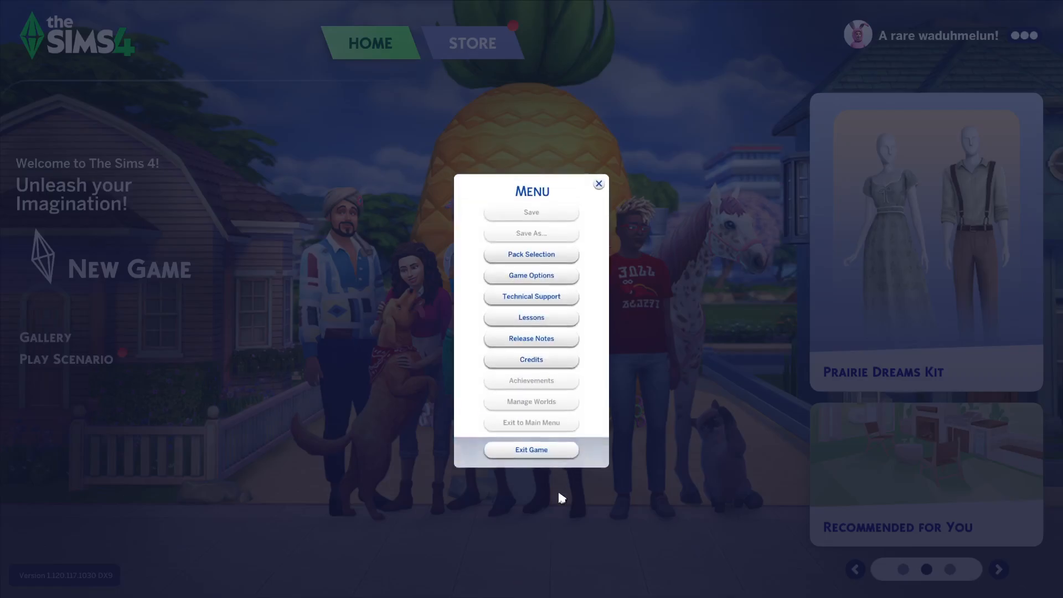
left_click(548, 451)
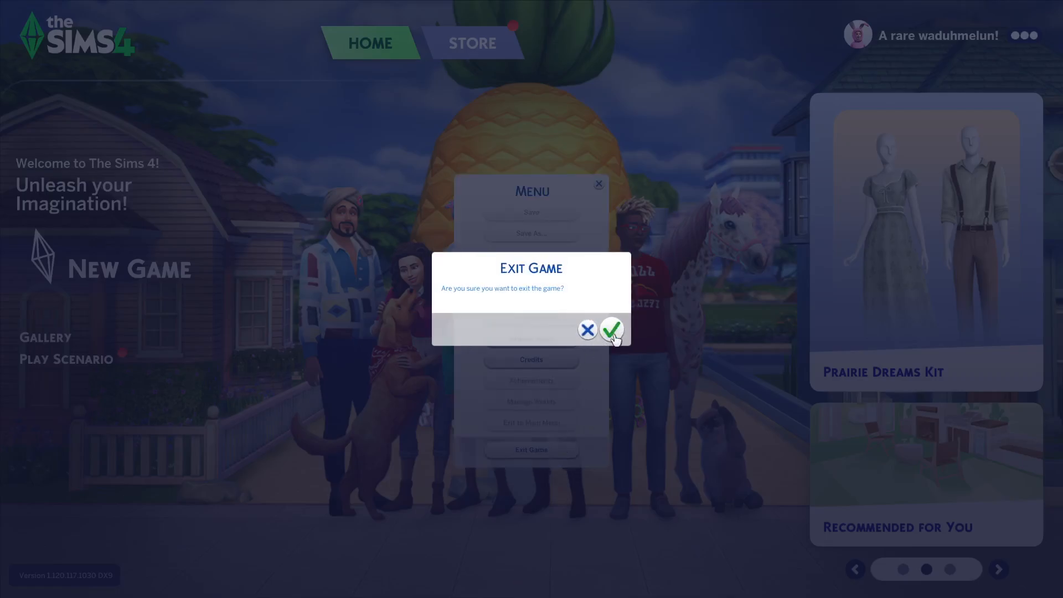
left_click(588, 330)
left_click(537, 275)
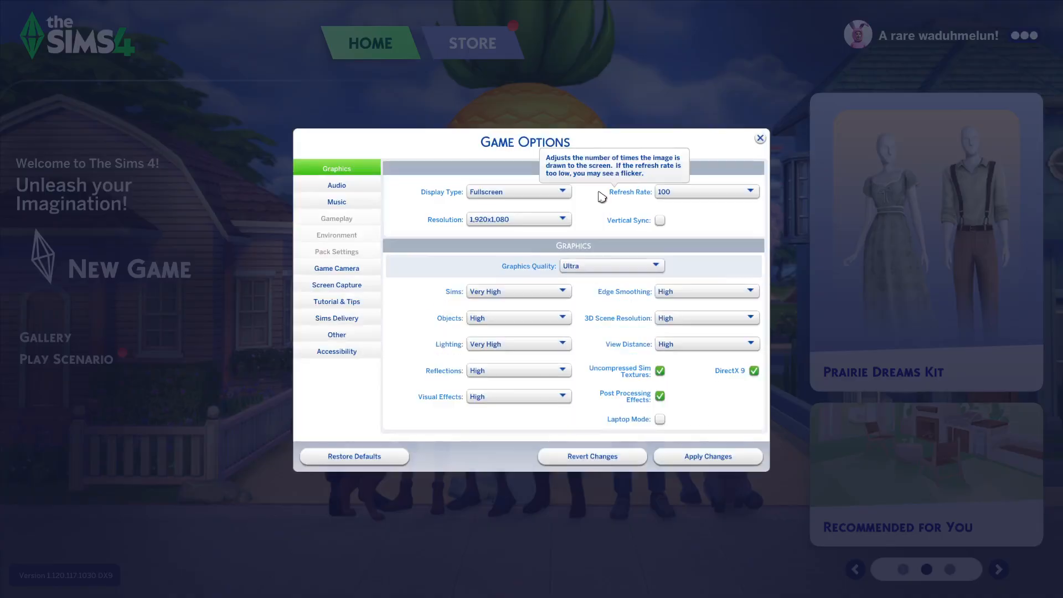
left_click(365, 188)
left_click_drag(469, 203, 423, 203)
left_click(674, 457)
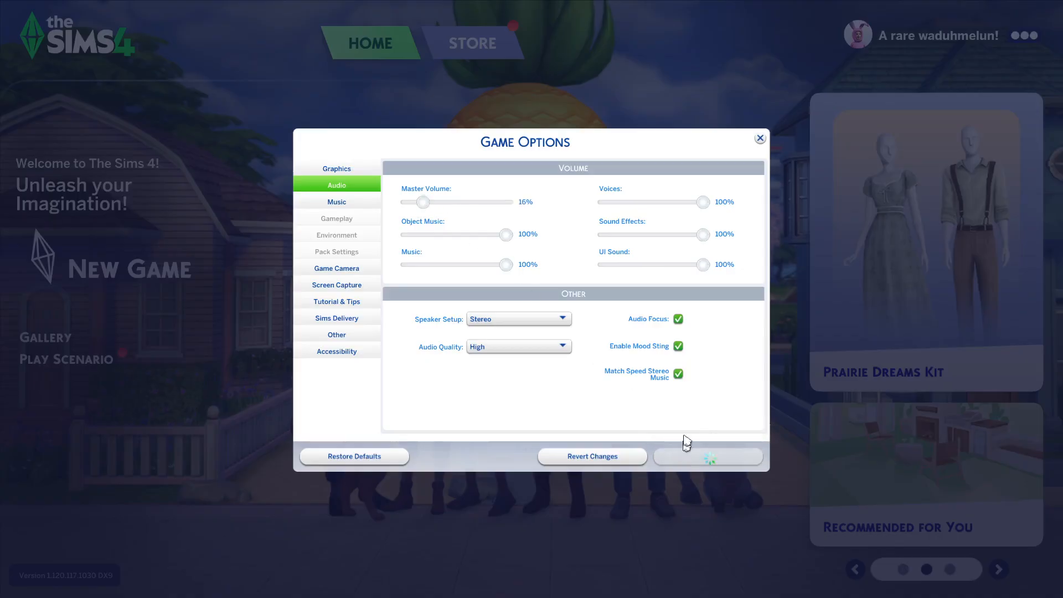
left_click(761, 138)
key("Escape")
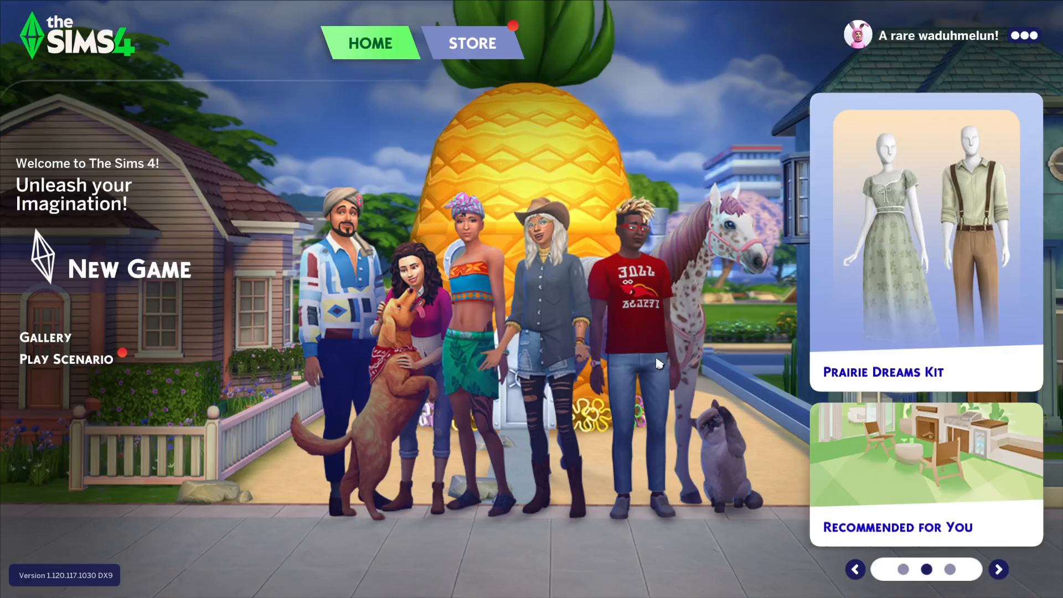
- Reopen the ReShade overlay and examine the effect list for compile errors, then close the overlay
key("Home")
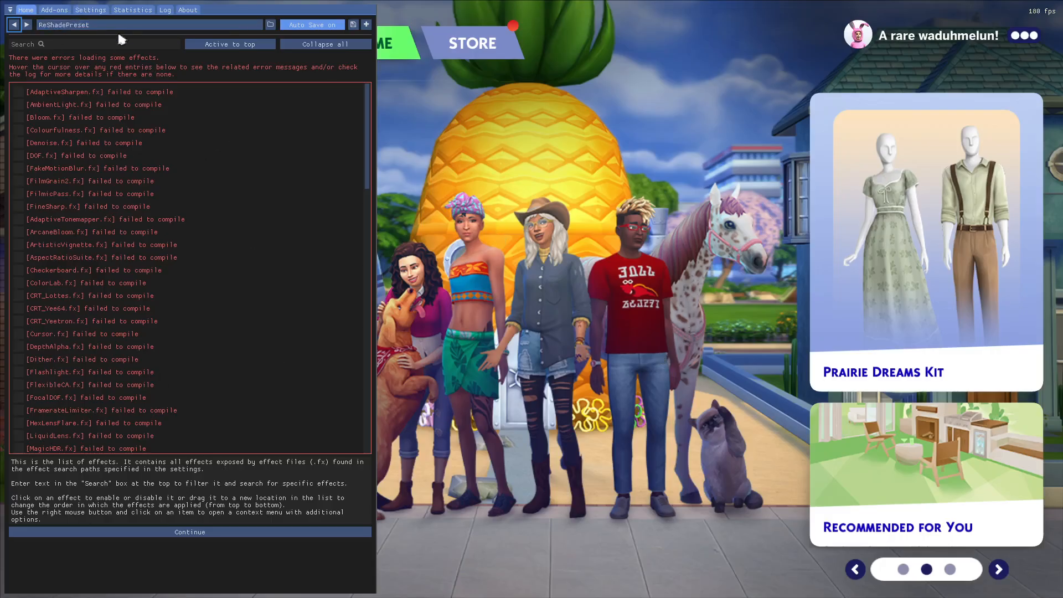
scroll(187, 208, "down", 5)
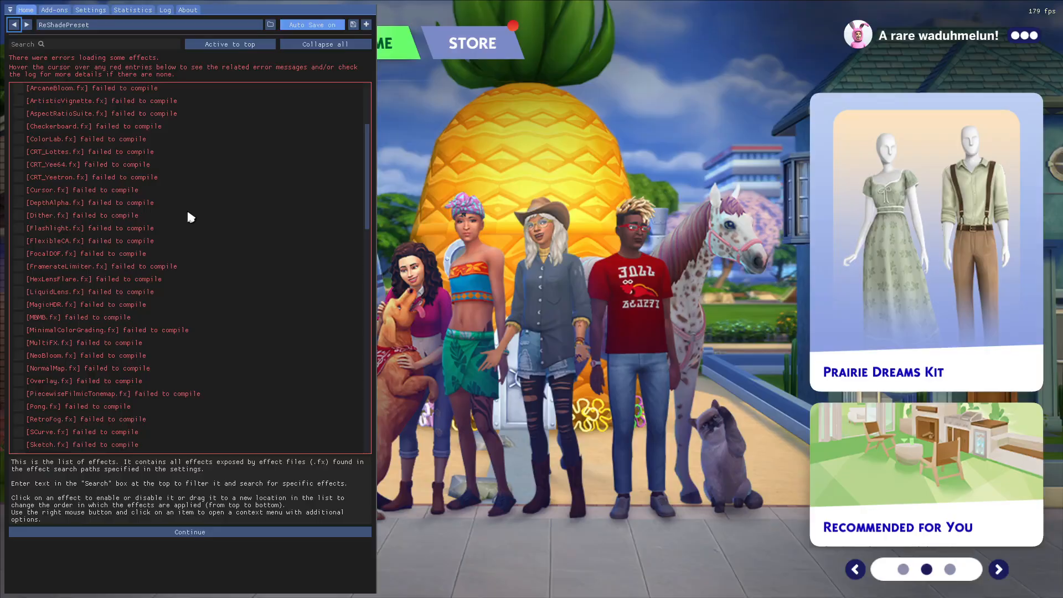
scroll(158, 336, "up", 4)
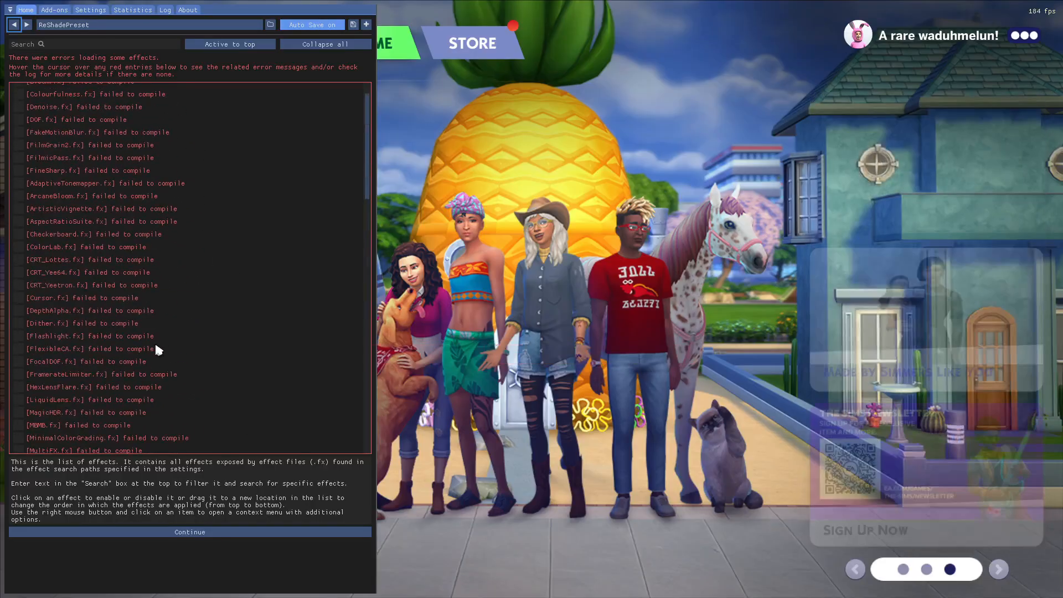
scroll(154, 341, "up", 1)
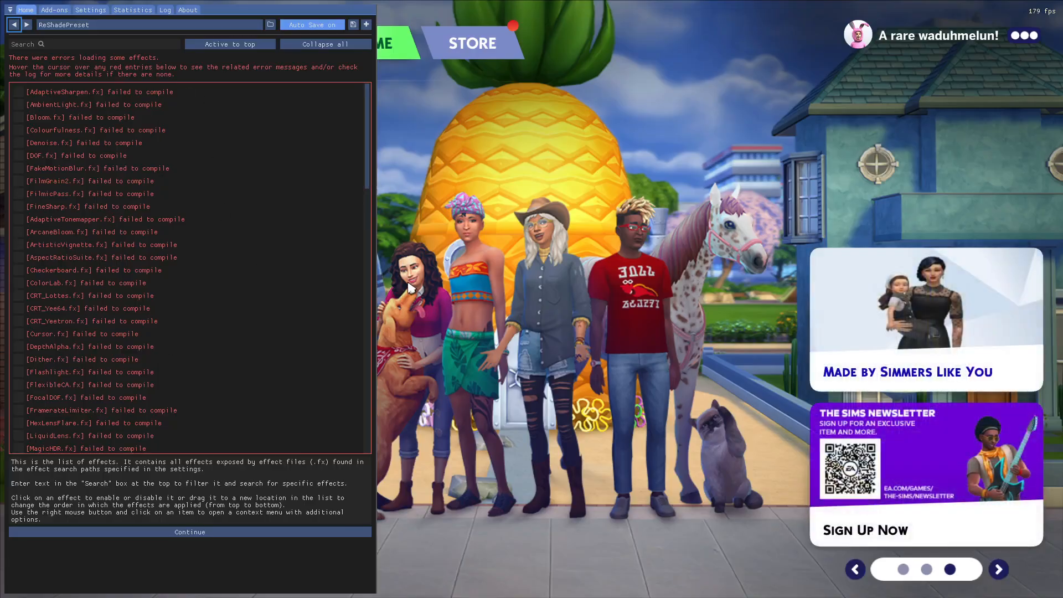
key("Home")
- Exit The Sims 4 and switch to Steam
key("Escape")
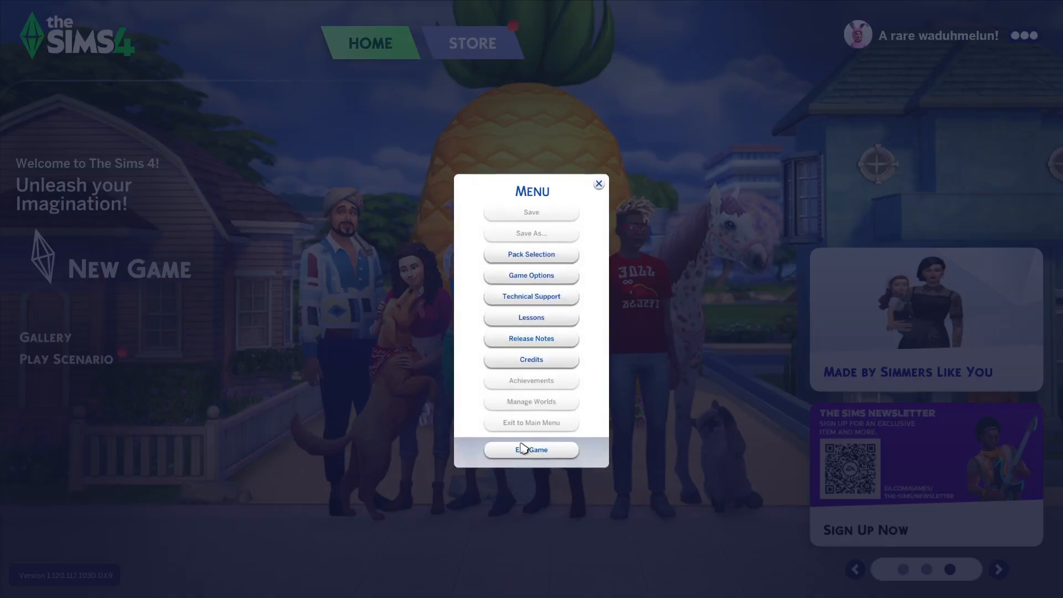
left_click(525, 454)
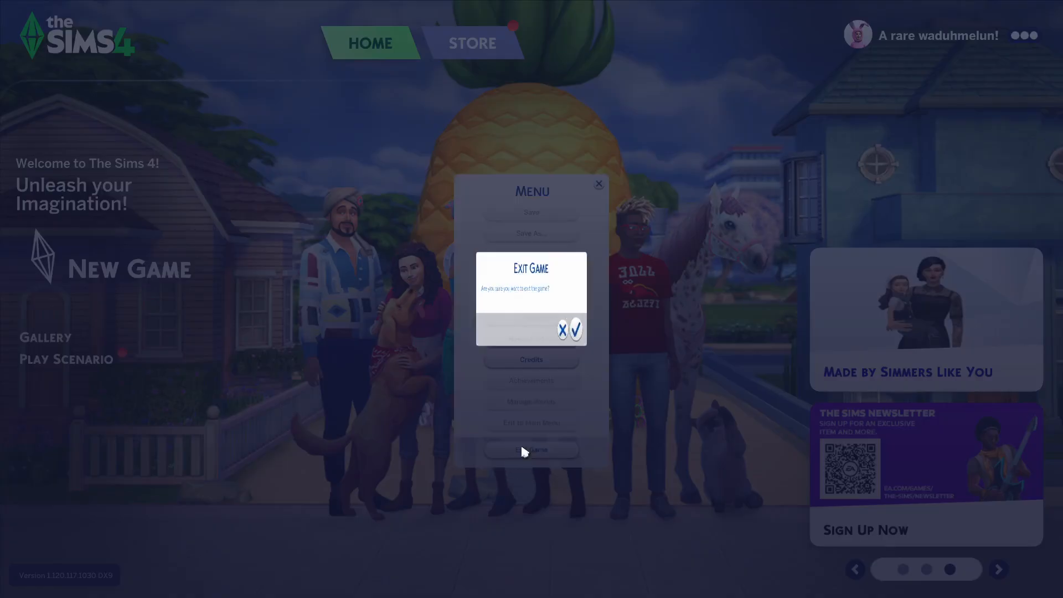
left_click(588, 329)
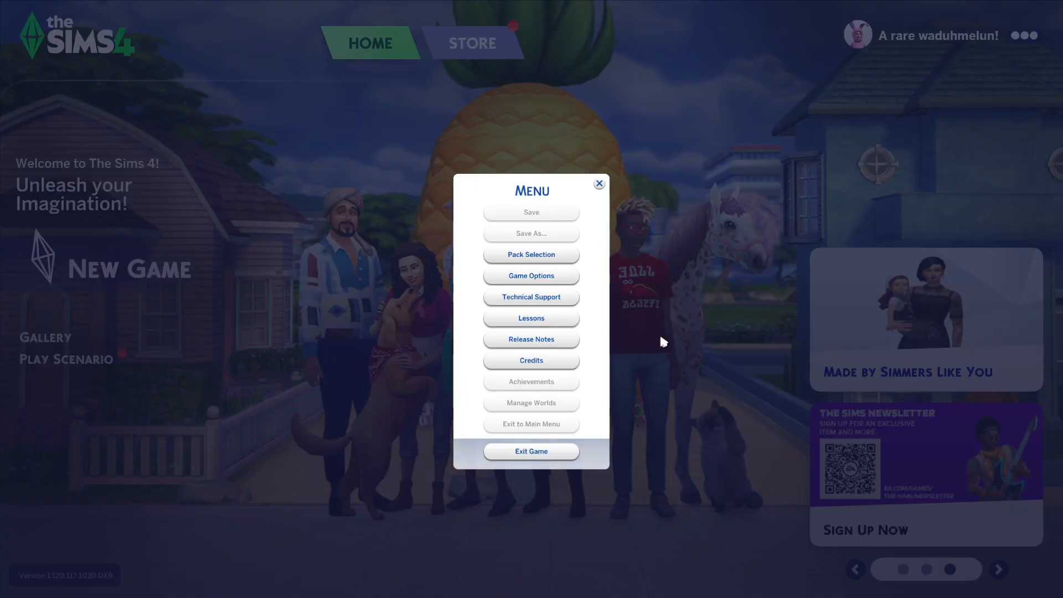
key("alt+Tab")
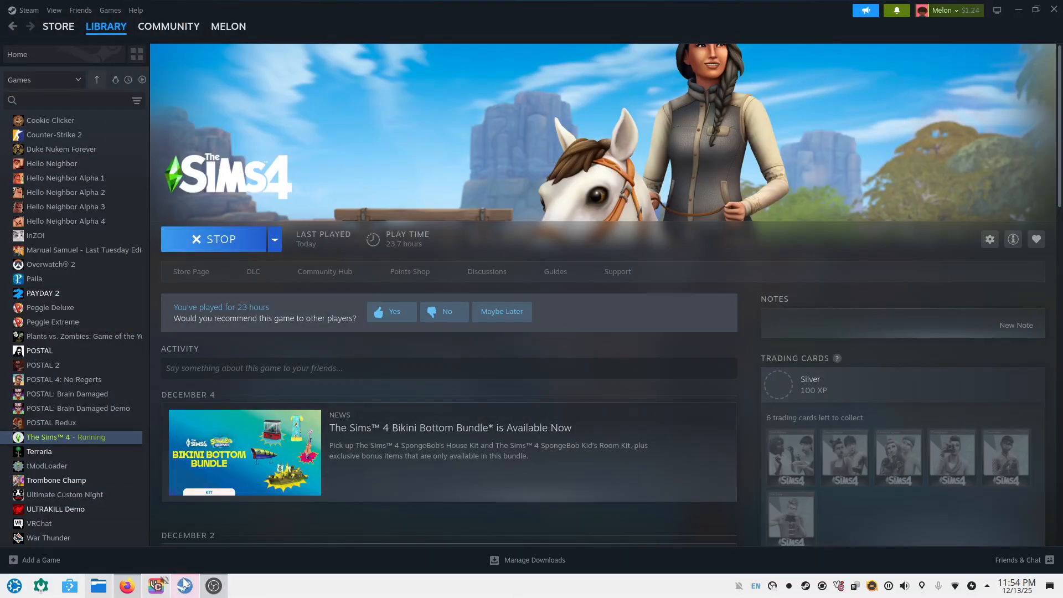
- Switch to Dolphin, go to the Downloads folder, and run reshade-linux.sh in Konsole
mouse_move(113, 581)
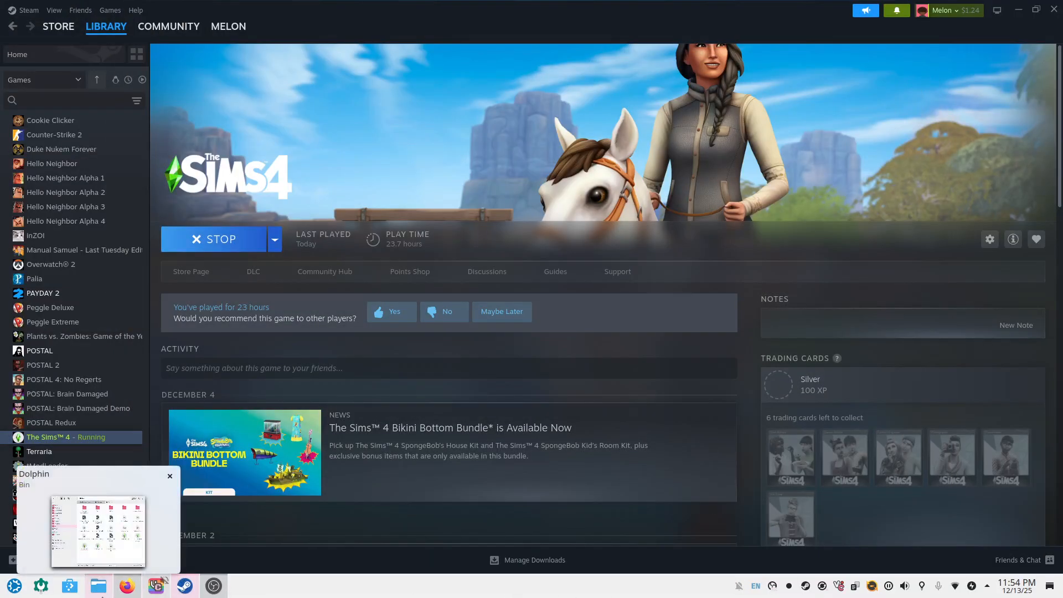
left_click(91, 593)
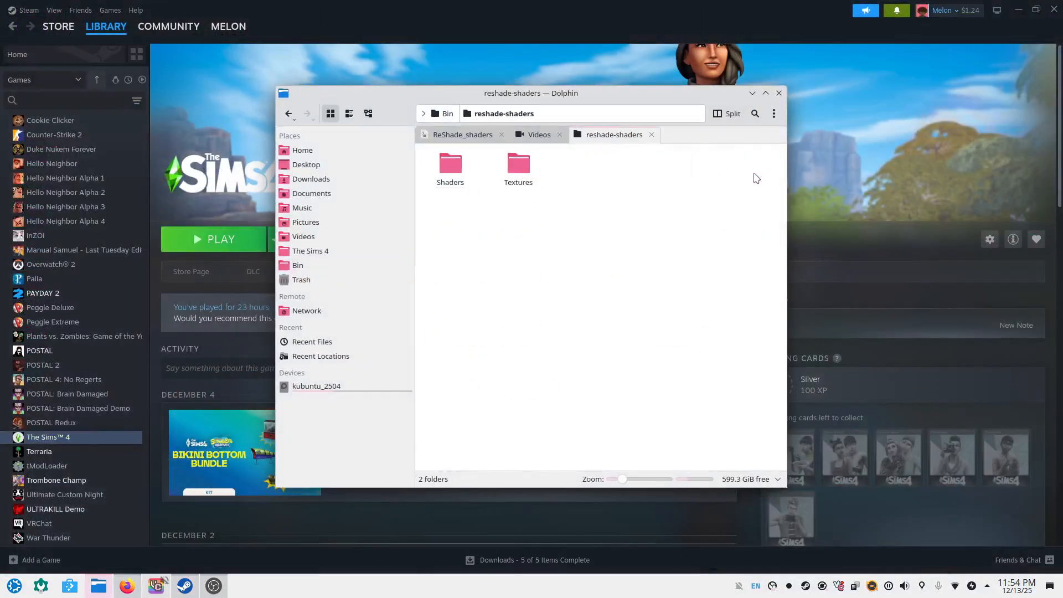
left_click(288, 114)
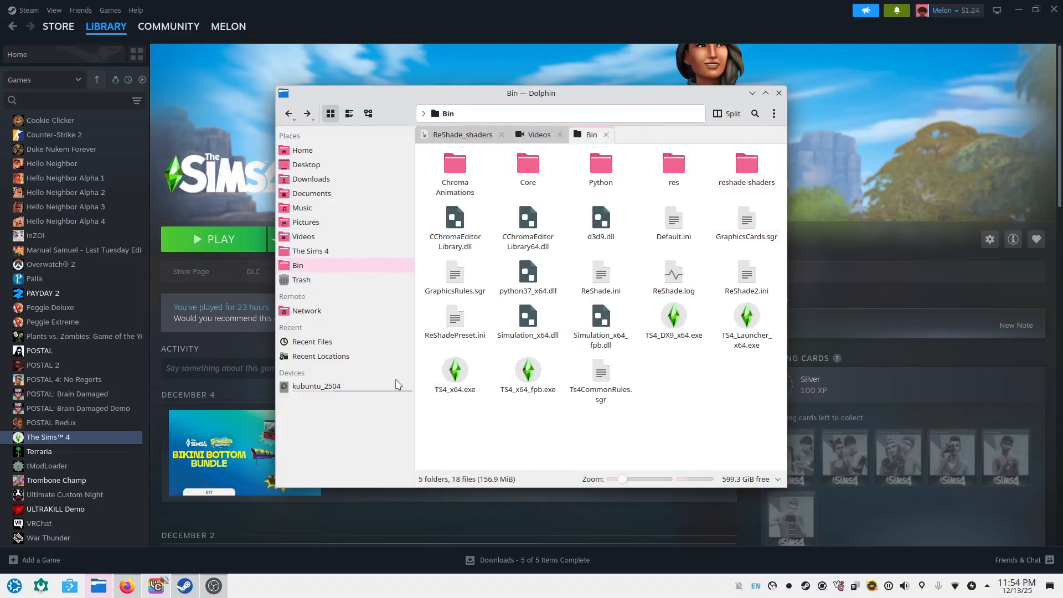
left_click(318, 179)
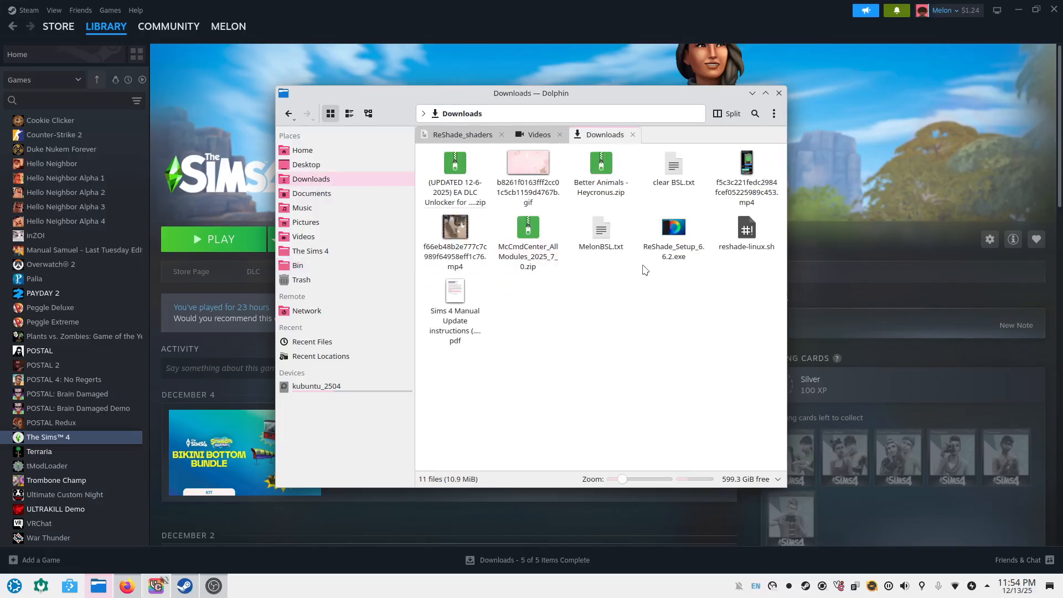
right_click(746, 239)
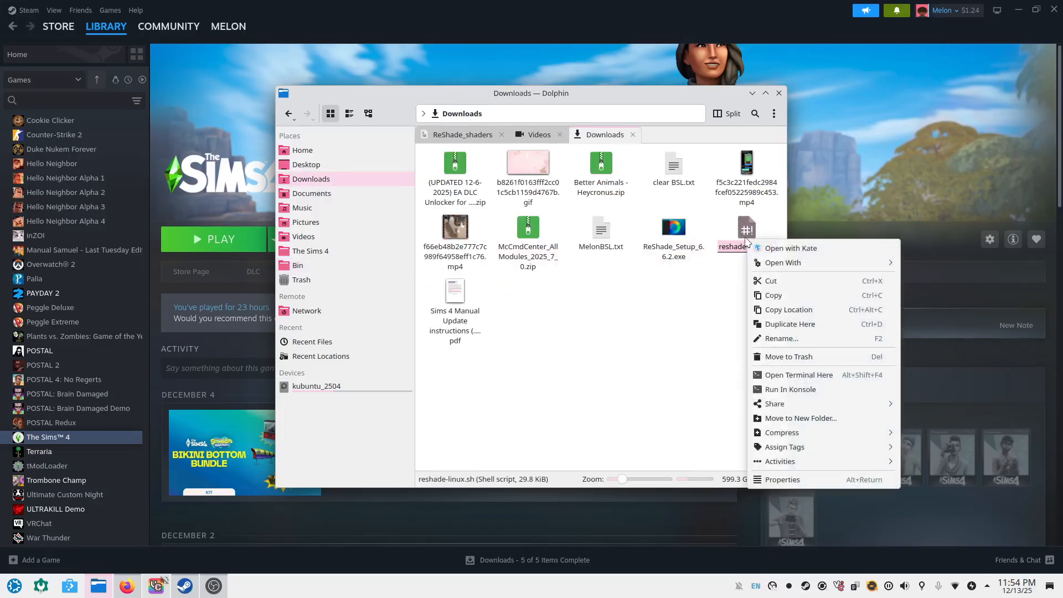
left_click(724, 267)
right_click(753, 243)
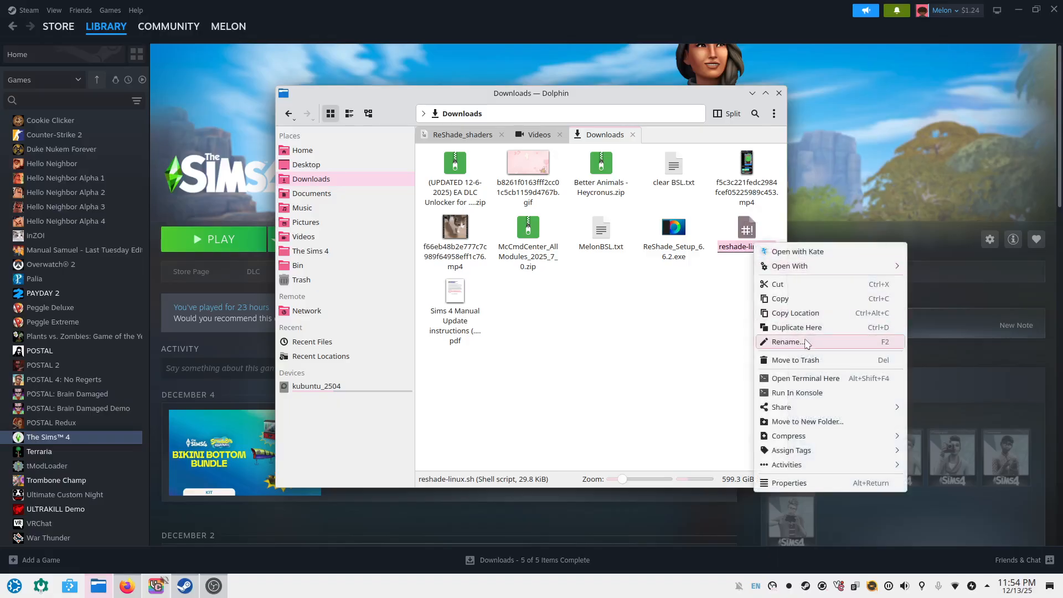
left_click(805, 389)
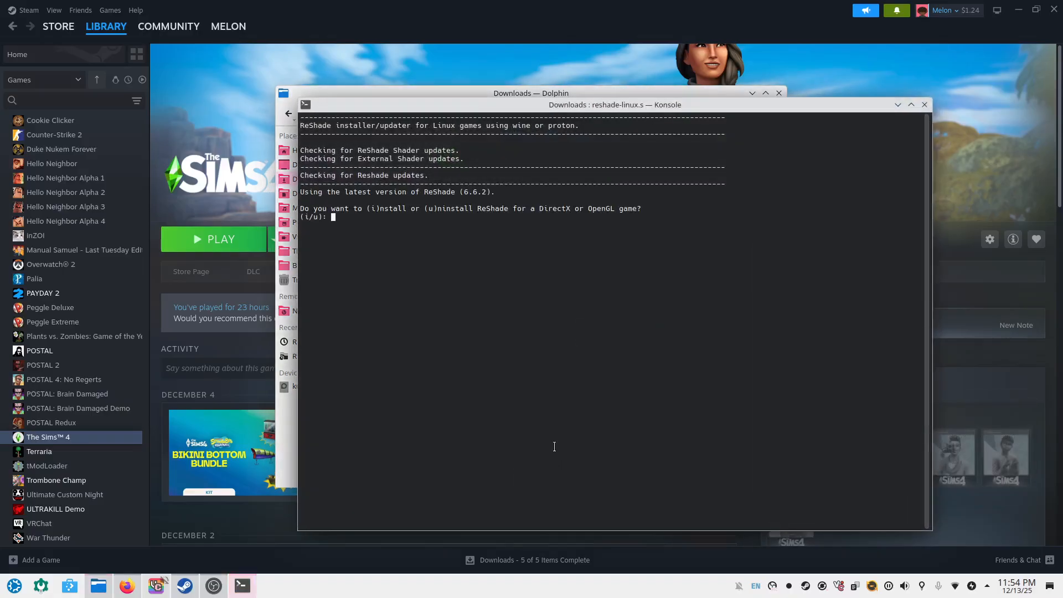
- Choose to install ReShade and supply the game path ending in The Sims 4/Game/Bin/TS4_x64.exe, confirming the Bin folder as correct
left_click_drag(524, 110, 495, 99)
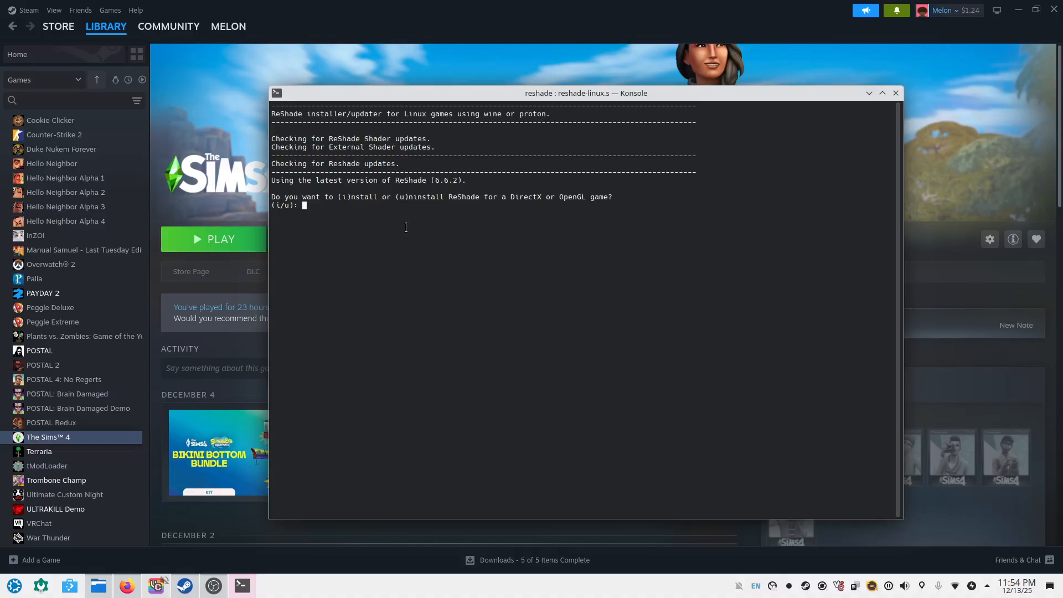
type("i")
key("Return")
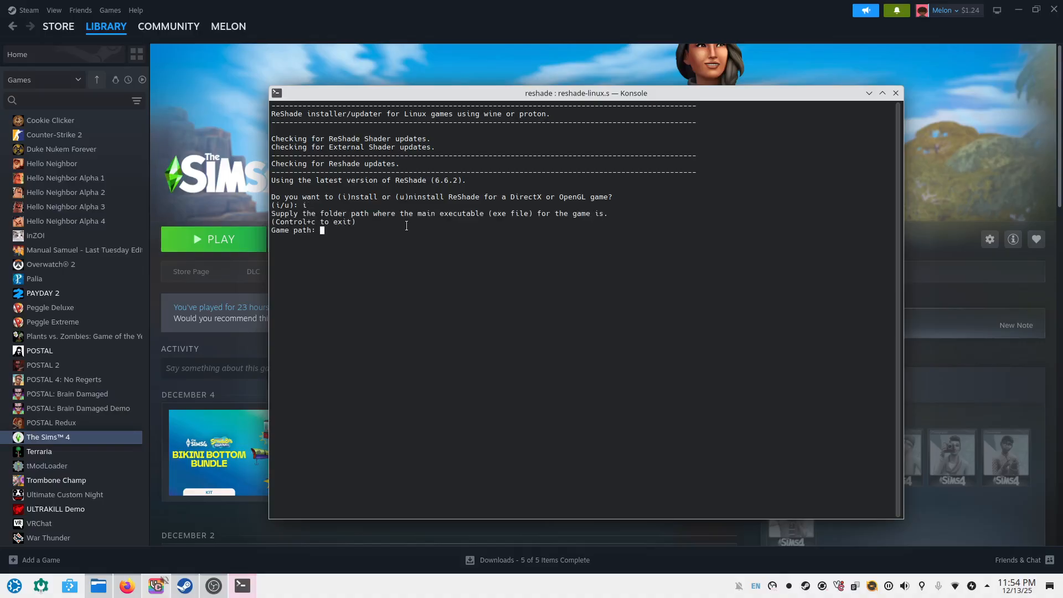
right_click(335, 235)
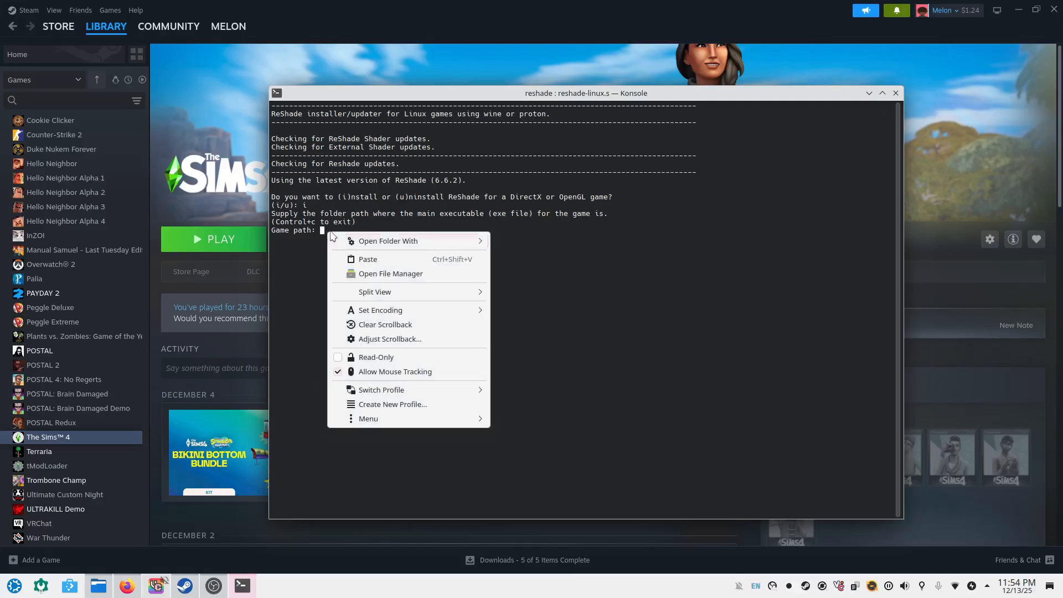
left_click(360, 255)
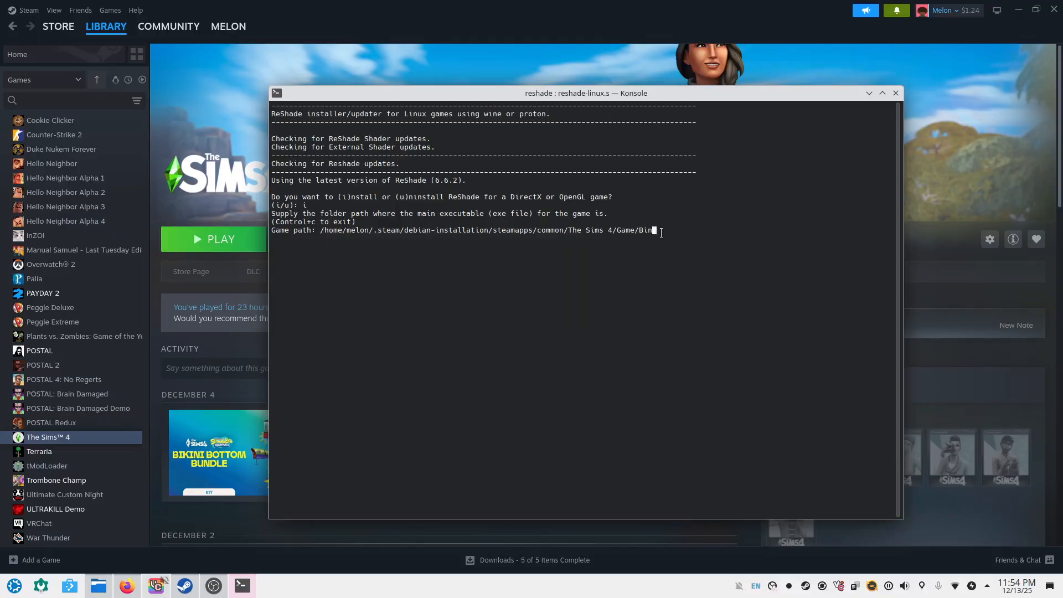
type("/TS4_x64.exe")
key("Return")
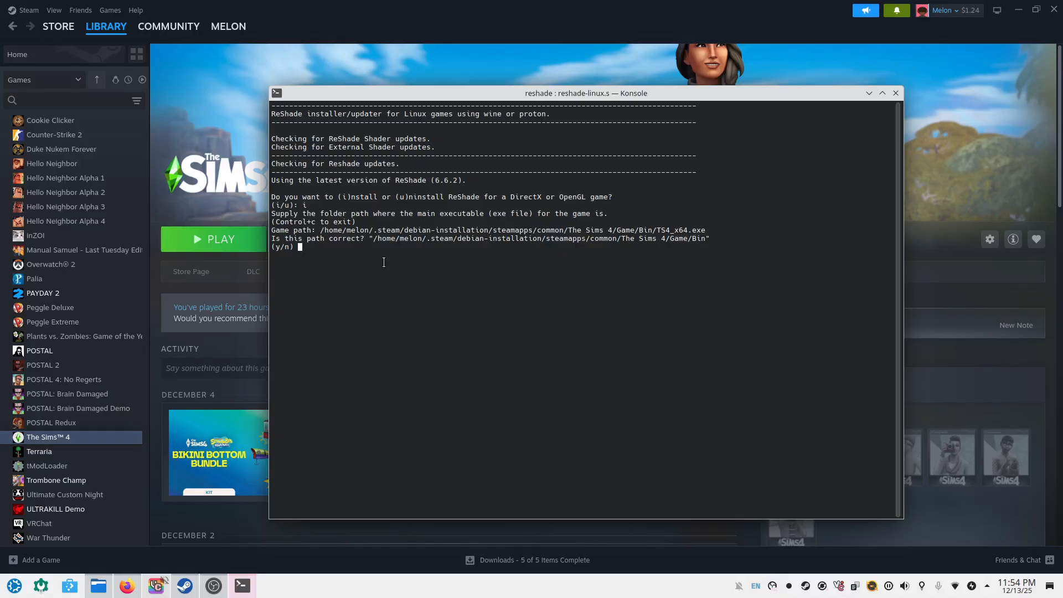
type("y")
key("Return")
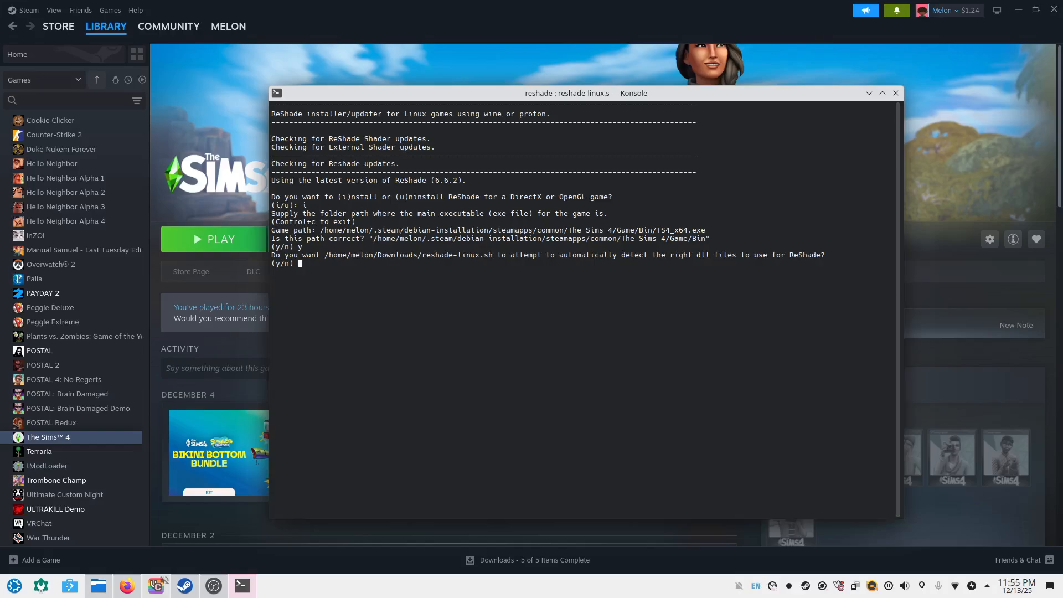
- Accept automatic dll detection with the dxgi.dll override, agree to replace ReShade.ini, and close the Konsole and Dolphin windows
key("Return")
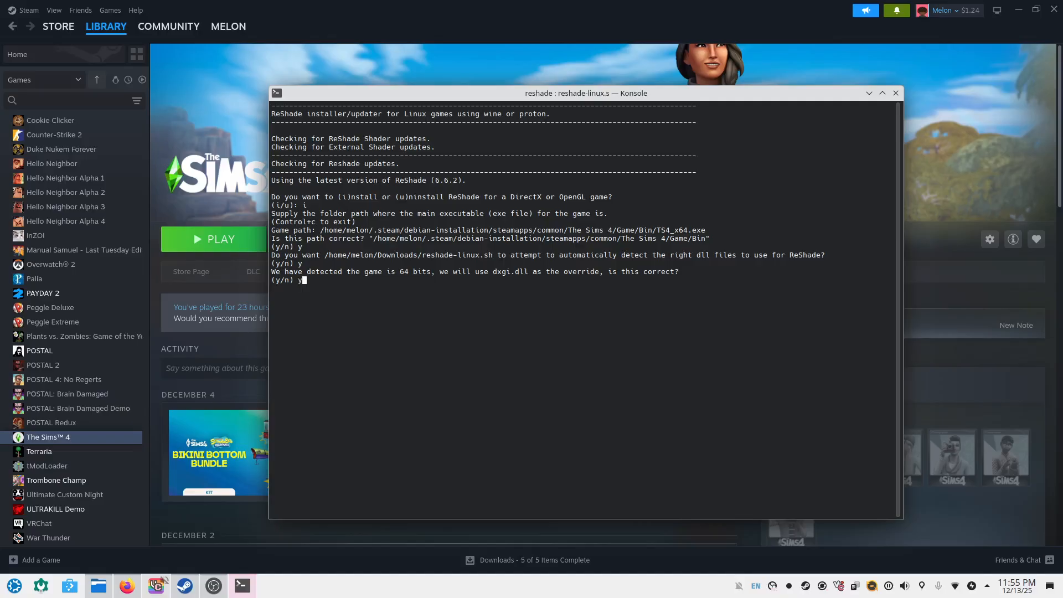
key("Return")
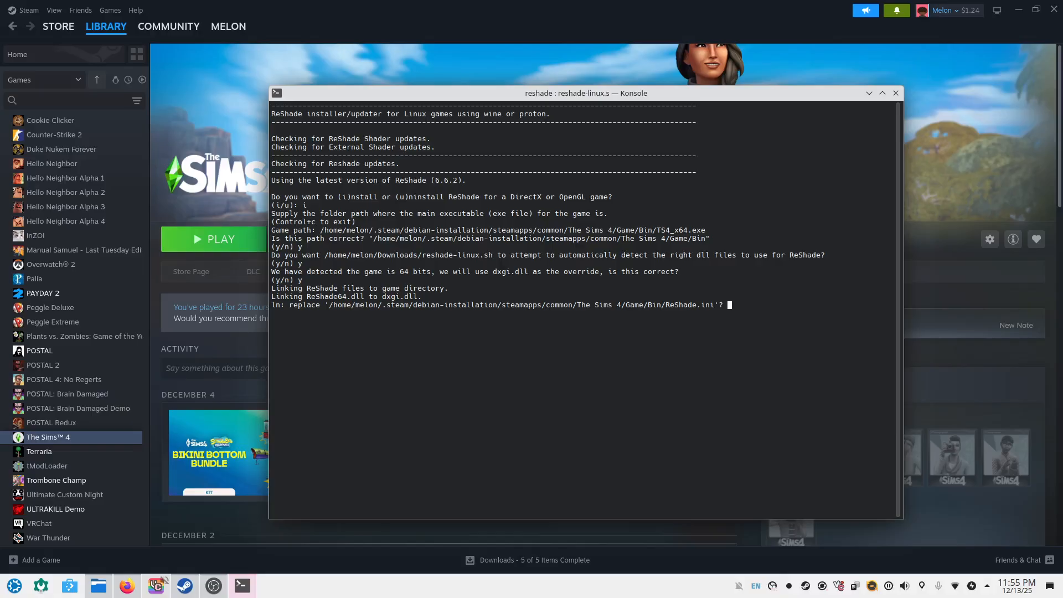
type("y")
key("Return")
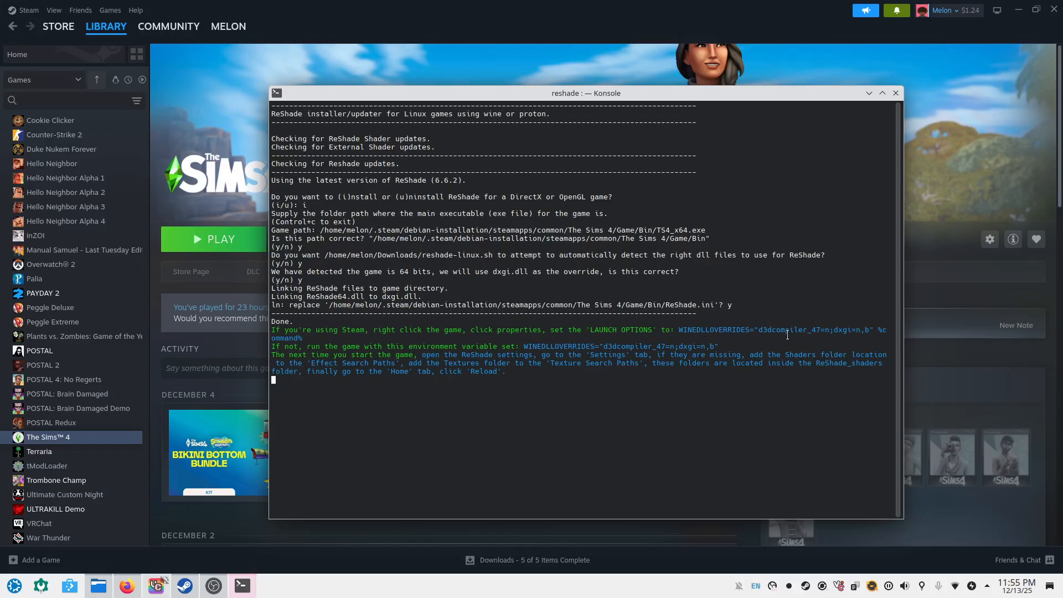
left_click(895, 93)
left_click(818, 287)
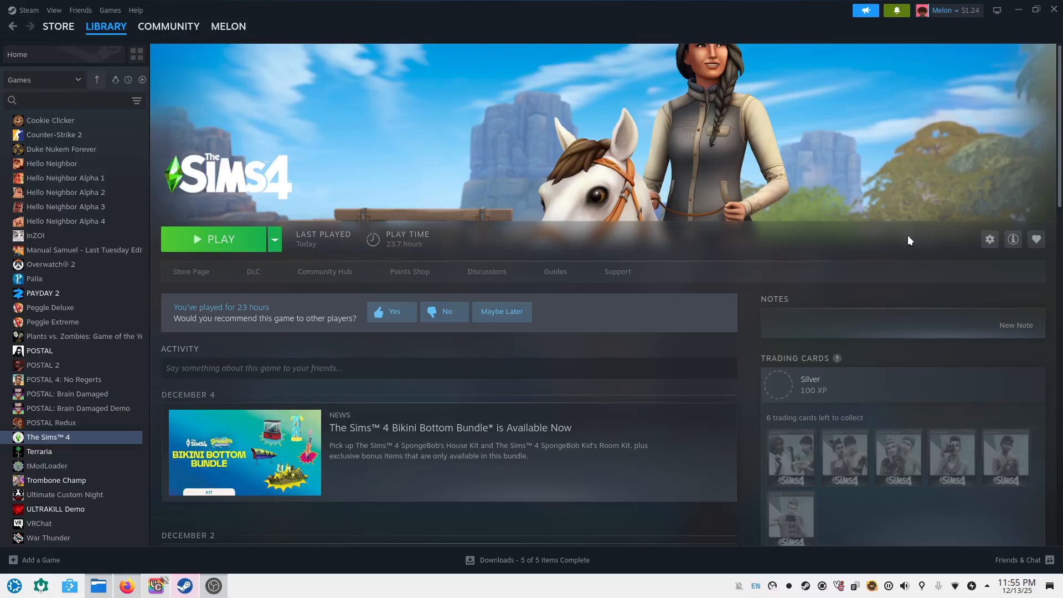
- Check the launch options in The Sims 4's properties and close the properties window
left_click(990, 240)
left_click(996, 314)
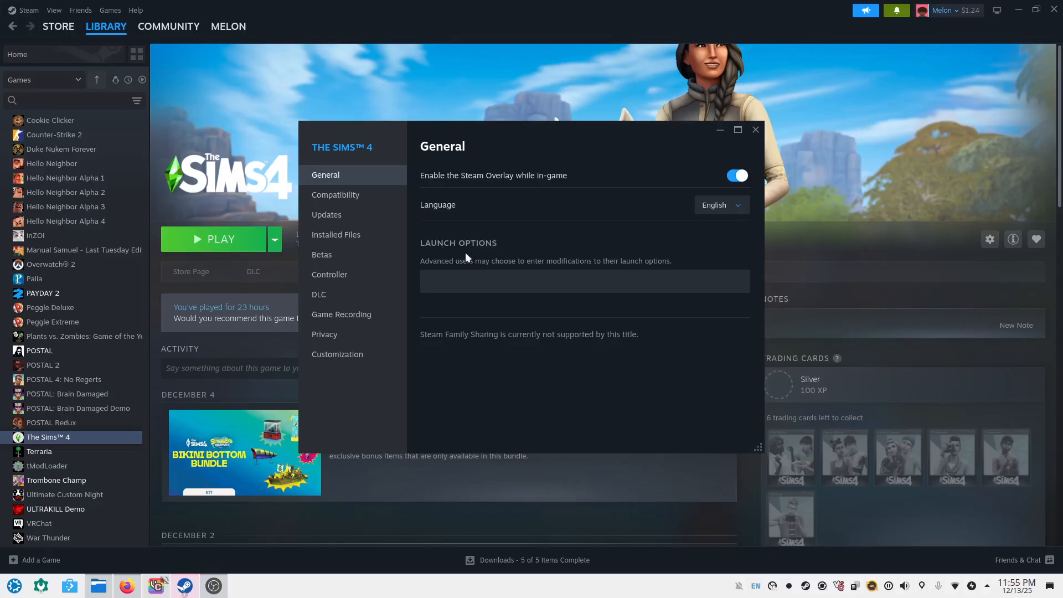
left_click(756, 130)
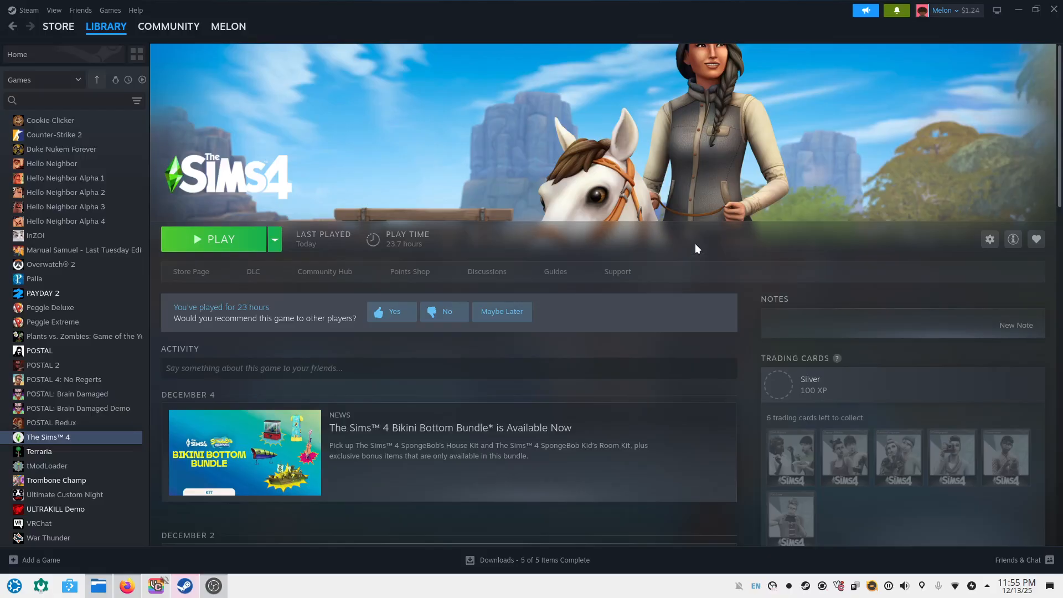
- Launch The Sims 4, switch to its window, and open the ReShade overlay on the main menu
left_click(217, 239)
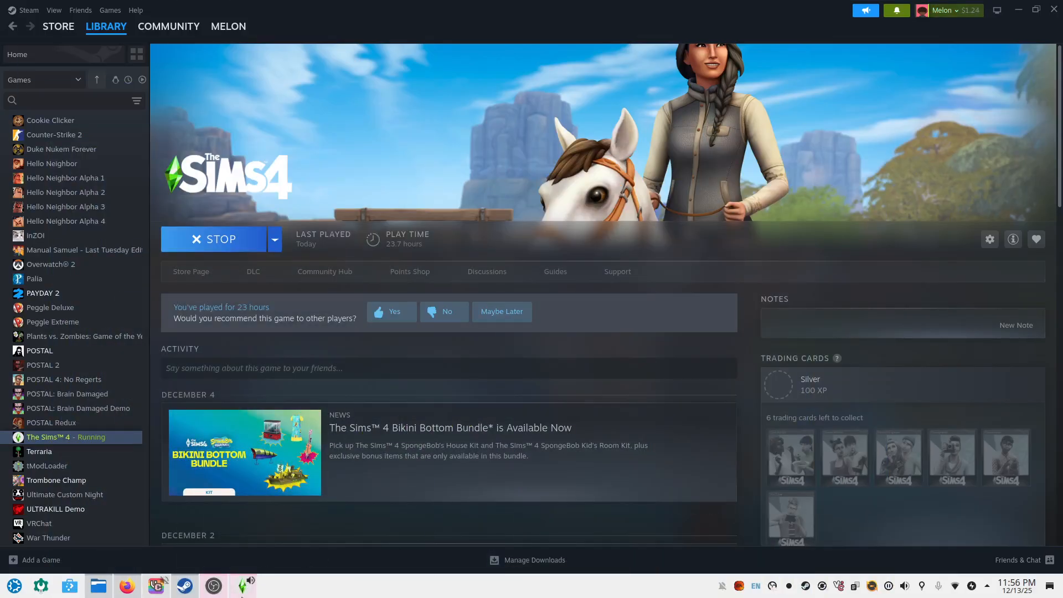
left_click(242, 597)
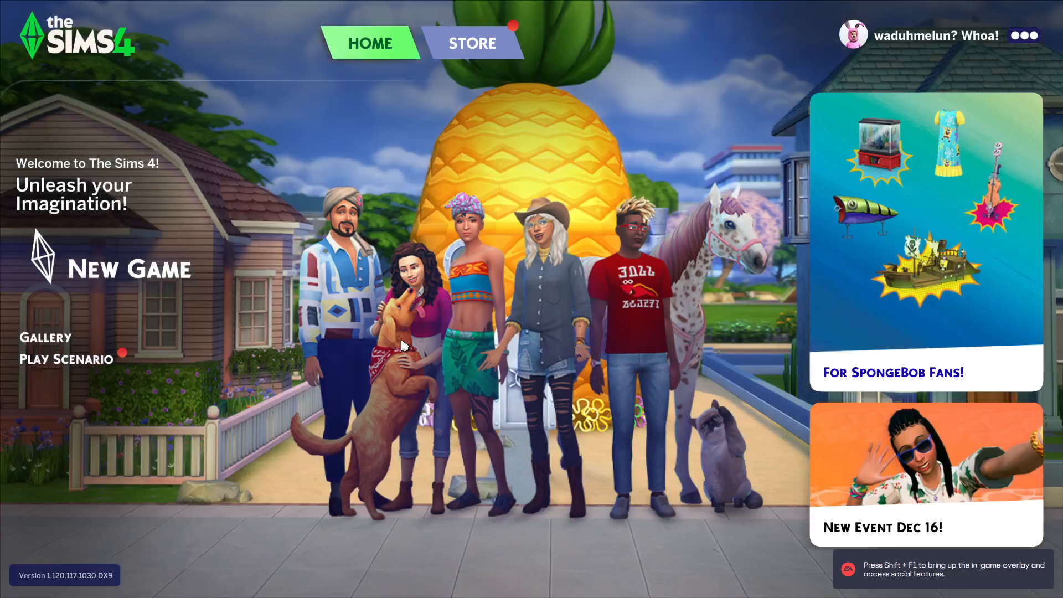
key("Home")
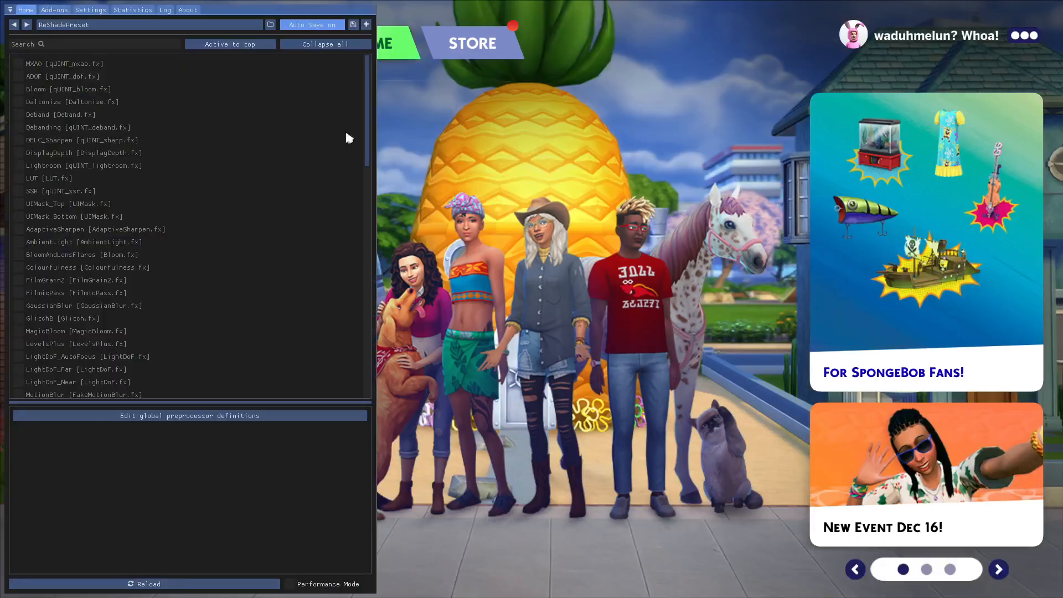
- Look through the ReShade effect list, search it for "vibrance", and view the overlay's settings
scroll(230, 178, "down", 15)
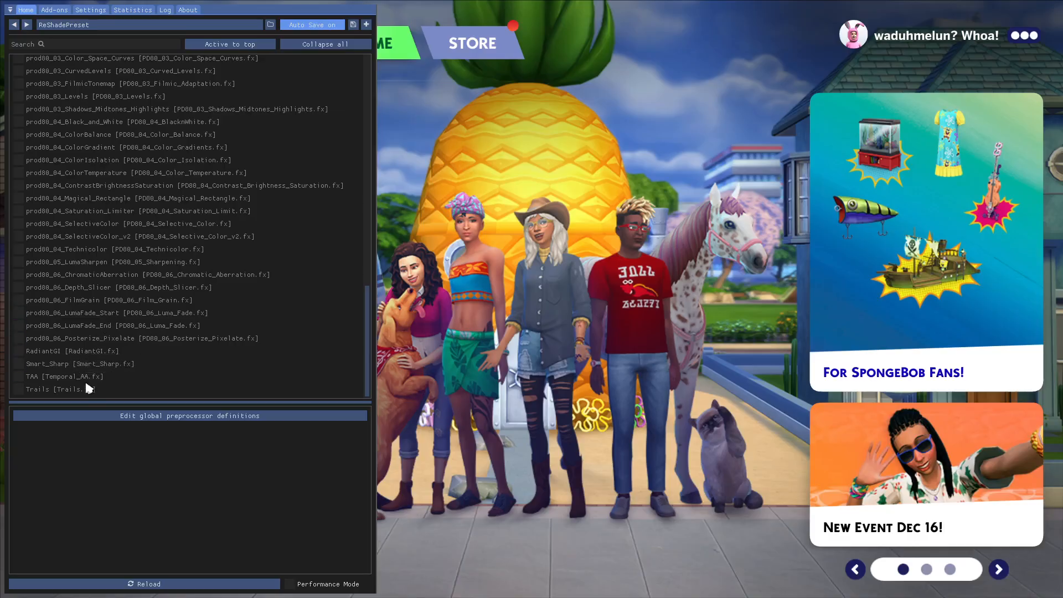
left_click(139, 44)
type("vi")
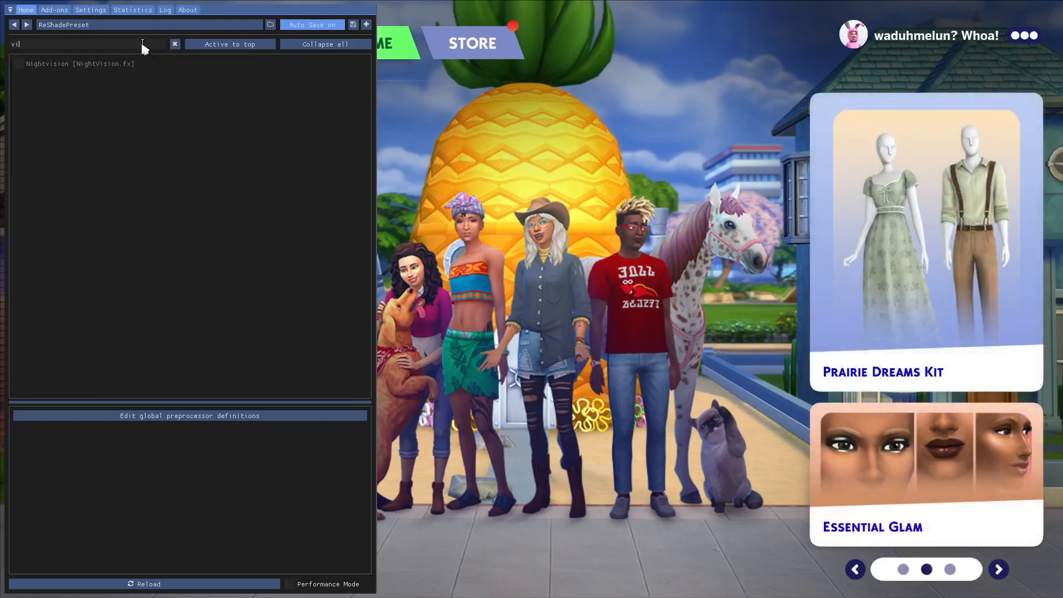
type("brance")
left_click(97, 10)
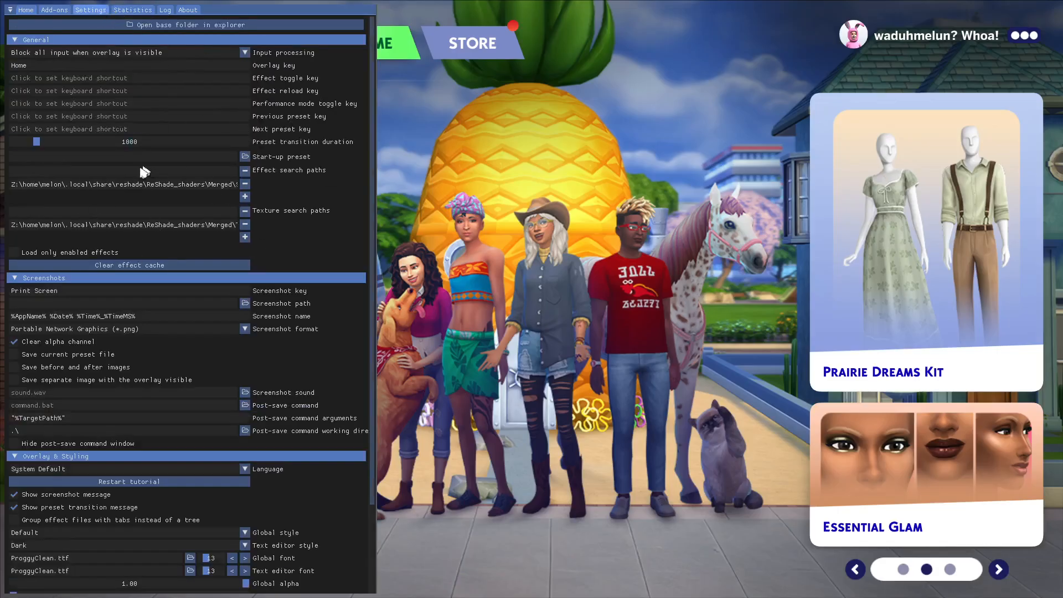
- Switch to Dolphin, go to the game's Bin folder, and move the reshade-shaders folder to the trash
key("super")
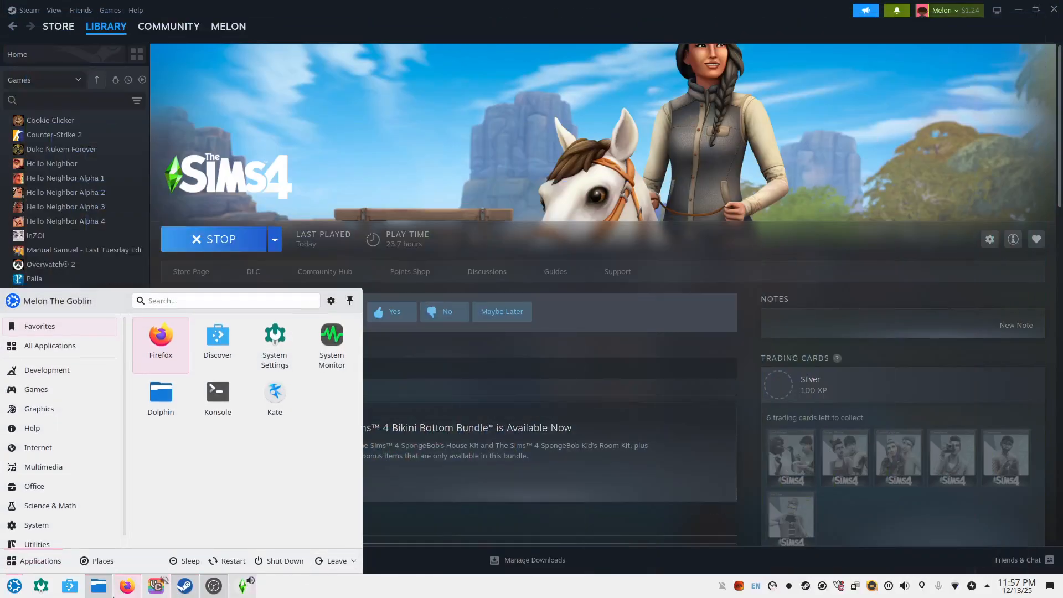
left_click(99, 586)
left_click(302, 266)
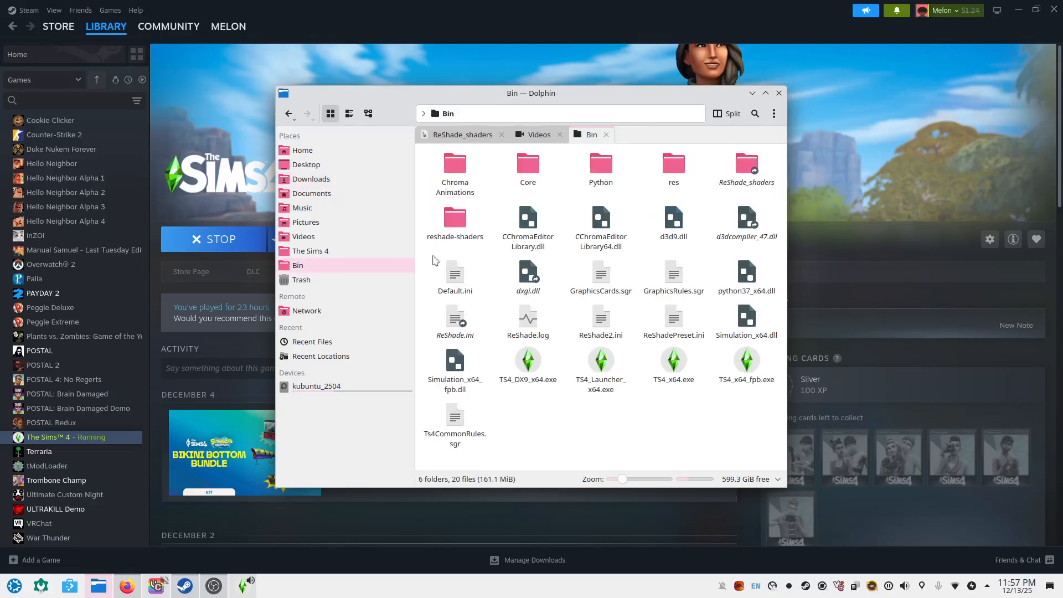
double_click(459, 235)
left_click(294, 115)
left_click(461, 230)
right_click(466, 228)
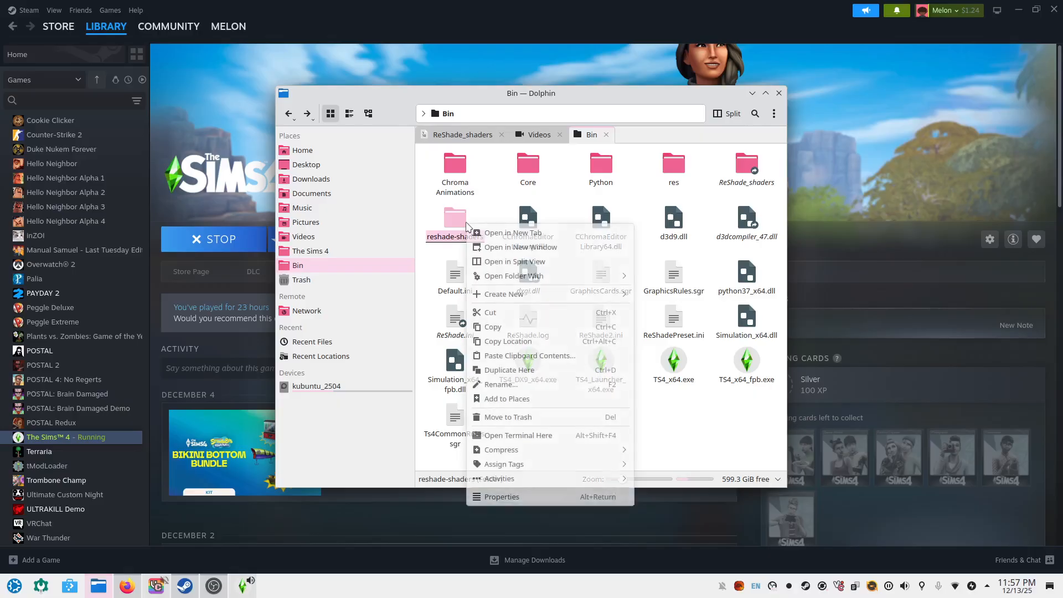
left_click(544, 424)
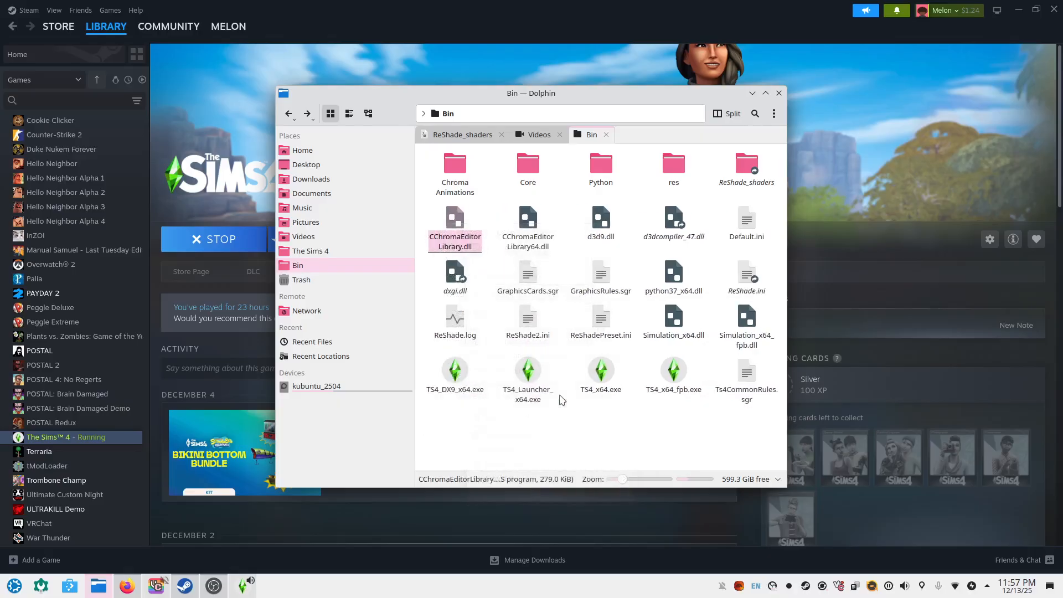
- Examine the ReShade_shaders folder in Bin, including the shader files in Merged/Shaders, and return to its top level
left_click(742, 189)
double_click(742, 189)
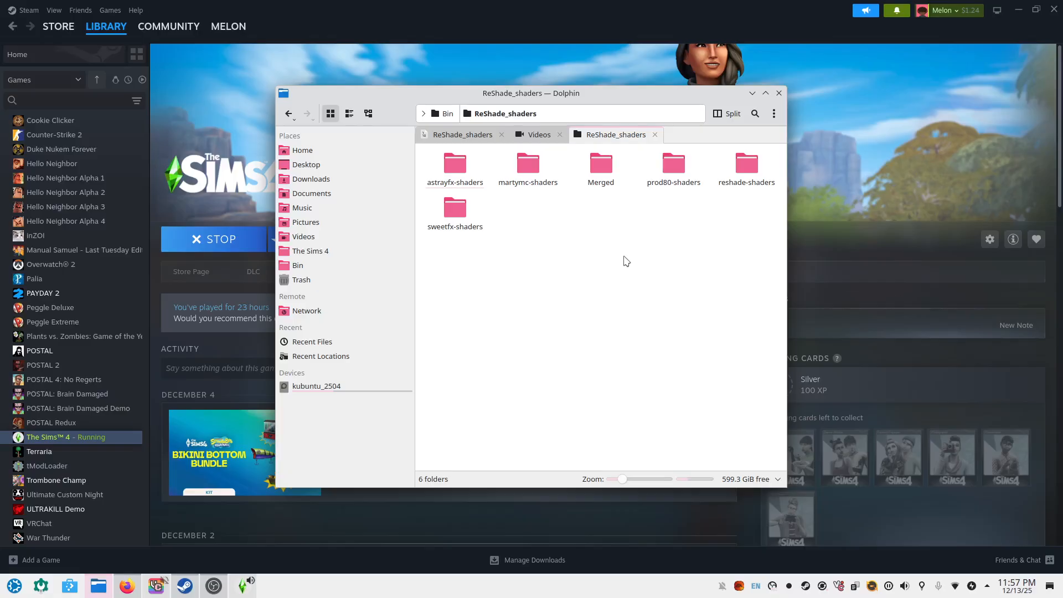
double_click(595, 186)
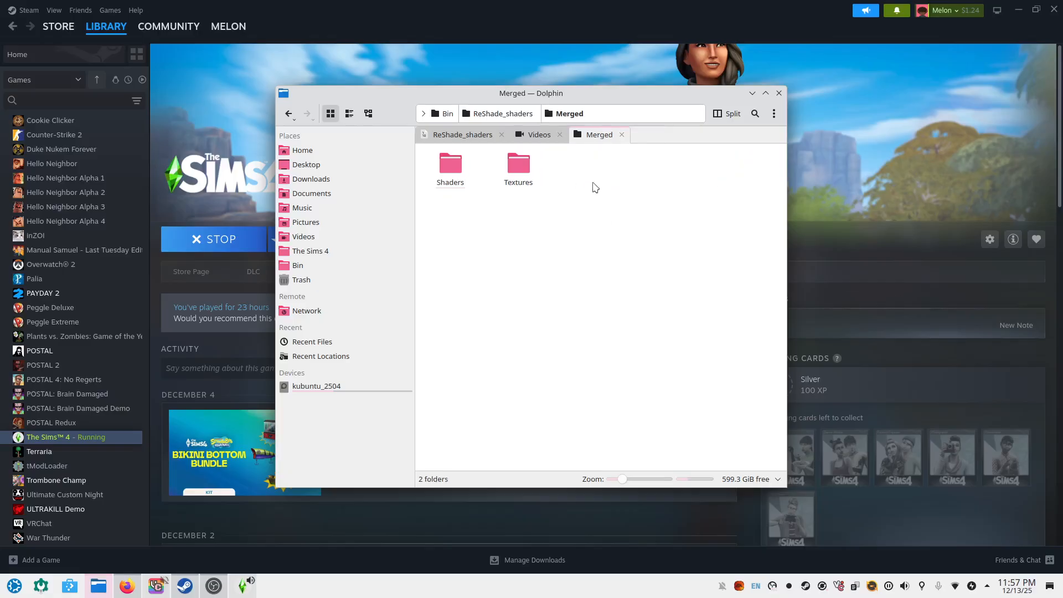
double_click(471, 182)
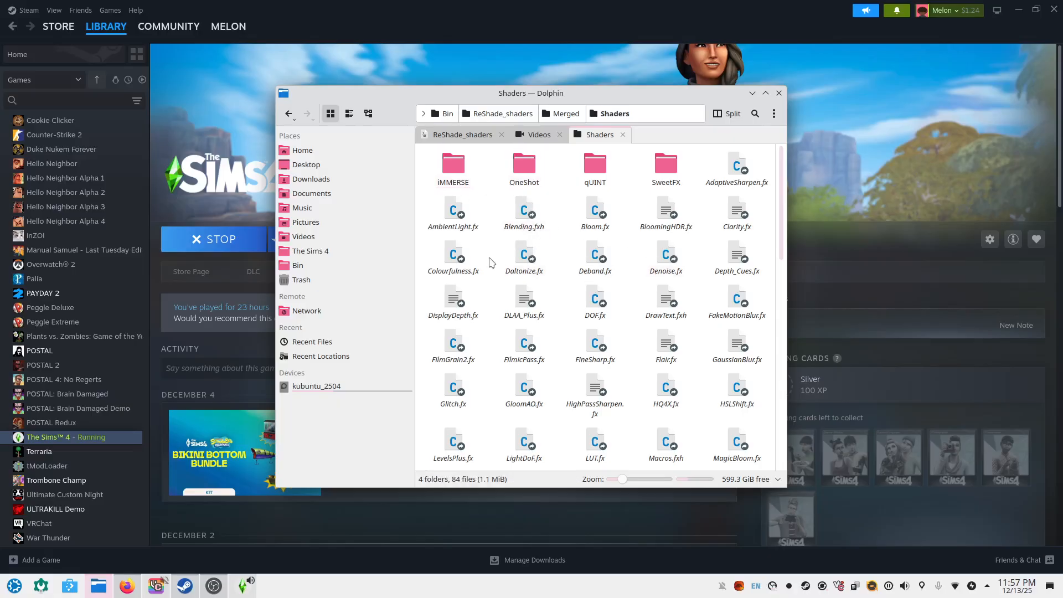
scroll(692, 288, "down", 2)
scroll(696, 299, "up", 2)
left_click(288, 114)
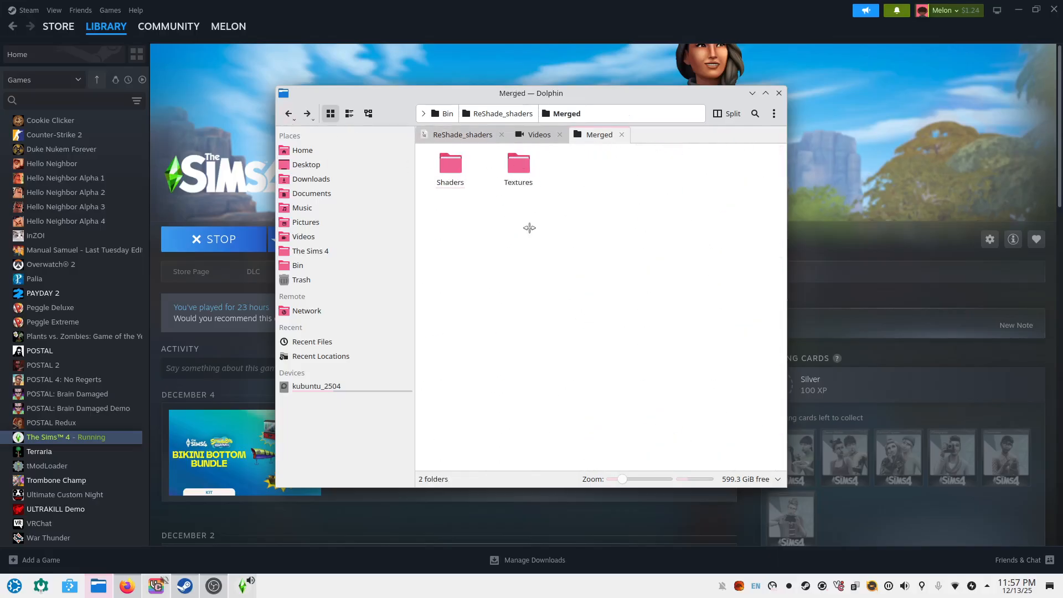
left_click(288, 113)
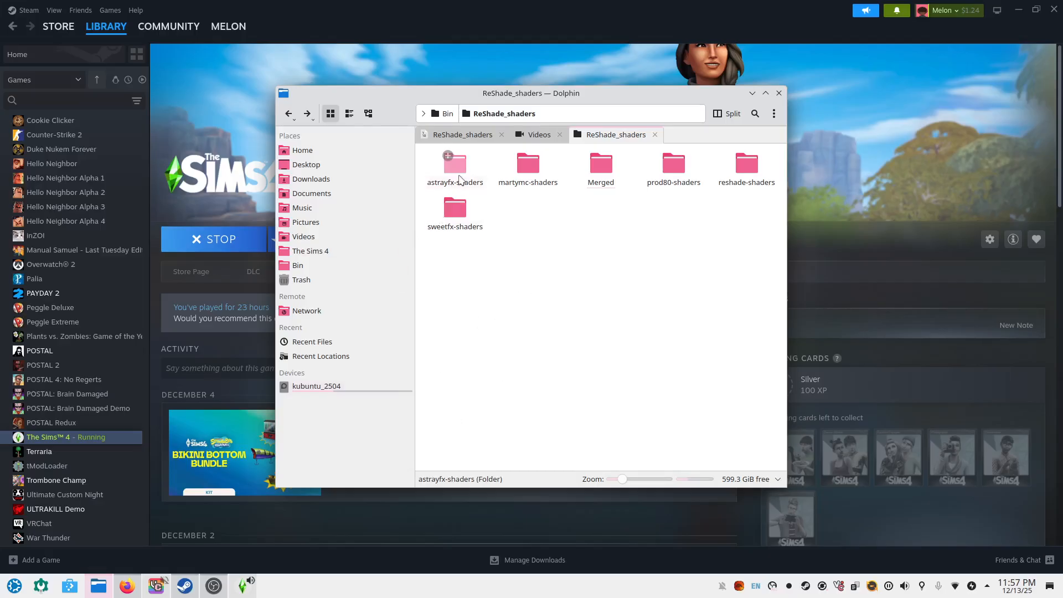
left_click(289, 114)
left_click(307, 114)
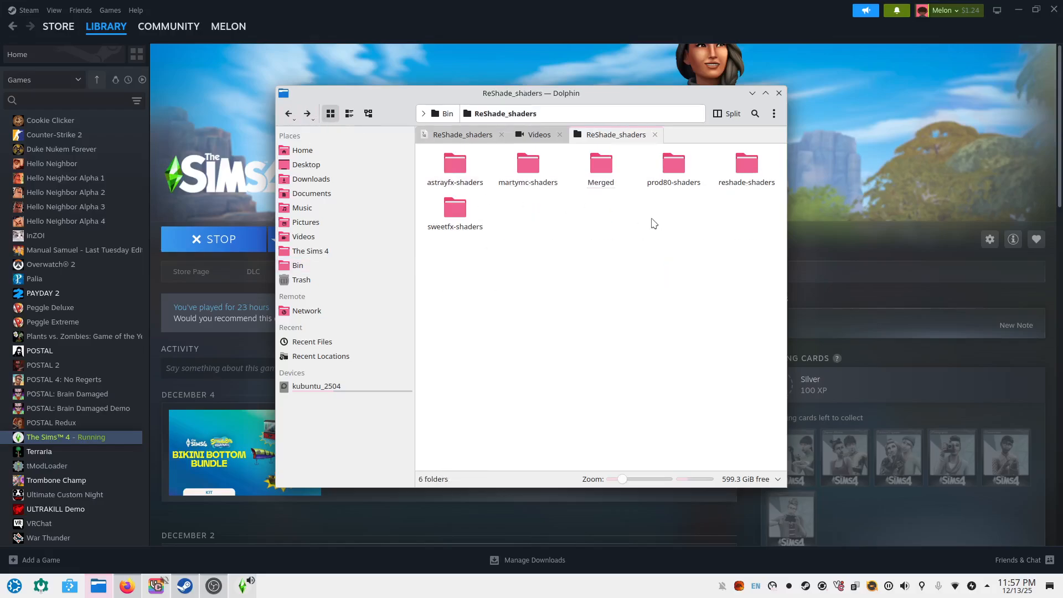
- Switch to The Sims 4, clear the "vibrance" search in the ReShade effect list, and look through the prod80 effects
left_click(248, 588)
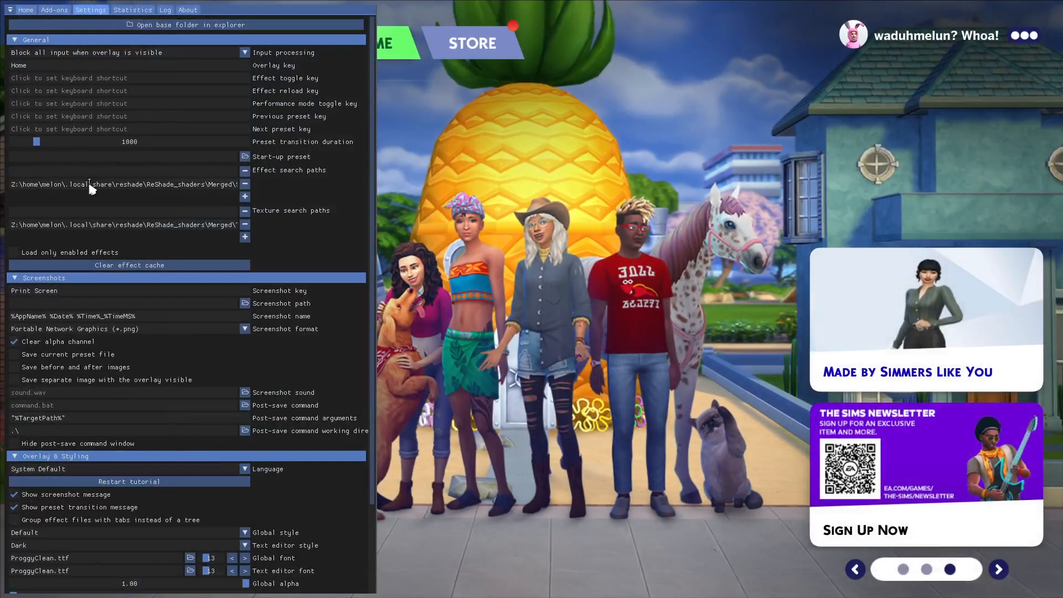
left_click(26, 10)
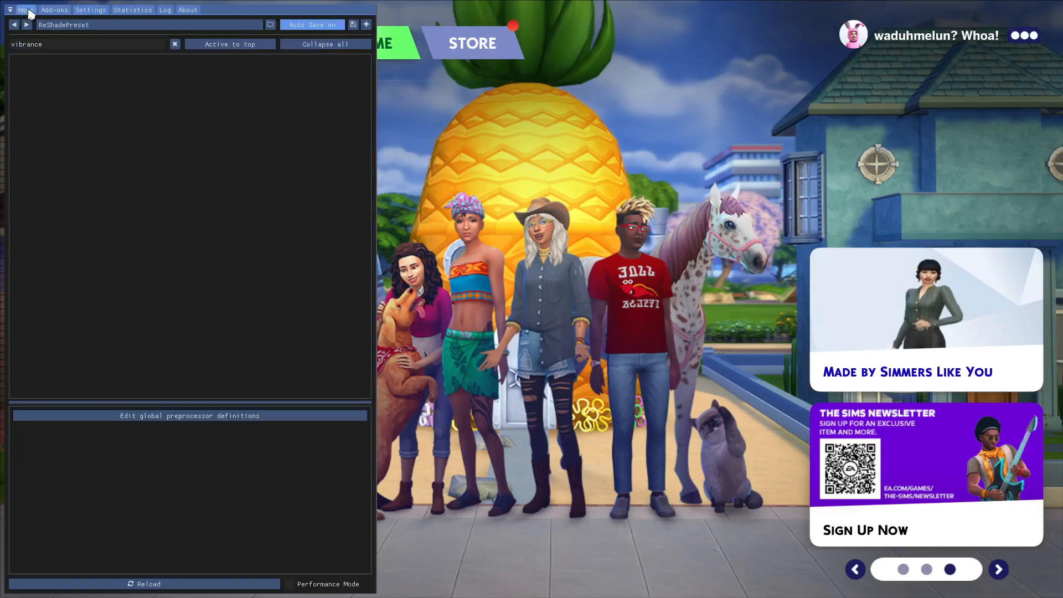
left_click(174, 44)
scroll(136, 264, "down", 10)
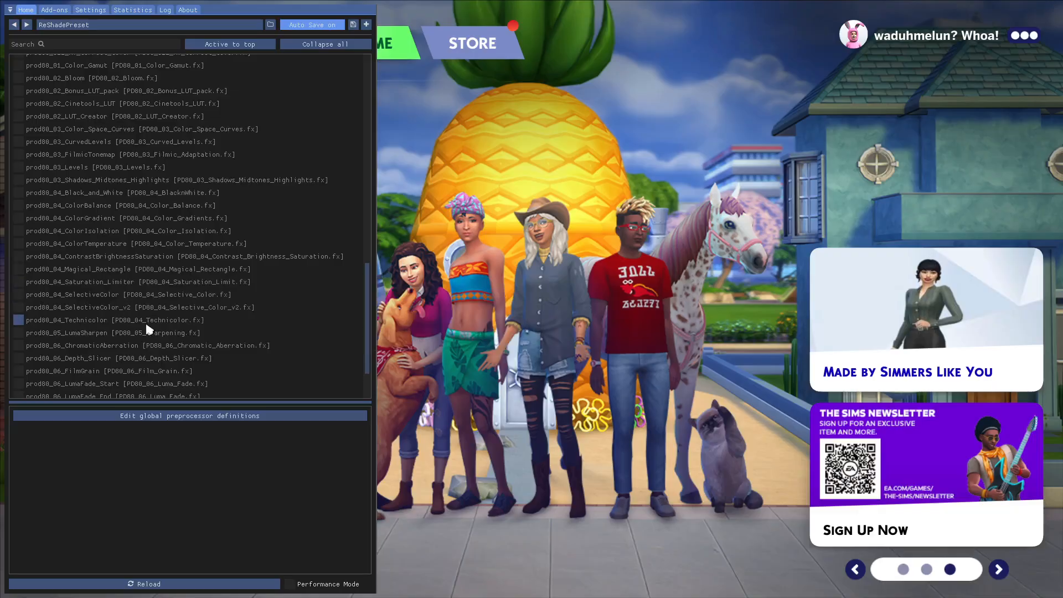
- Switch to Dolphin and move the prod80-shaders folder inside ReShade_shaders to the trash
key("super")
left_click(459, 281)
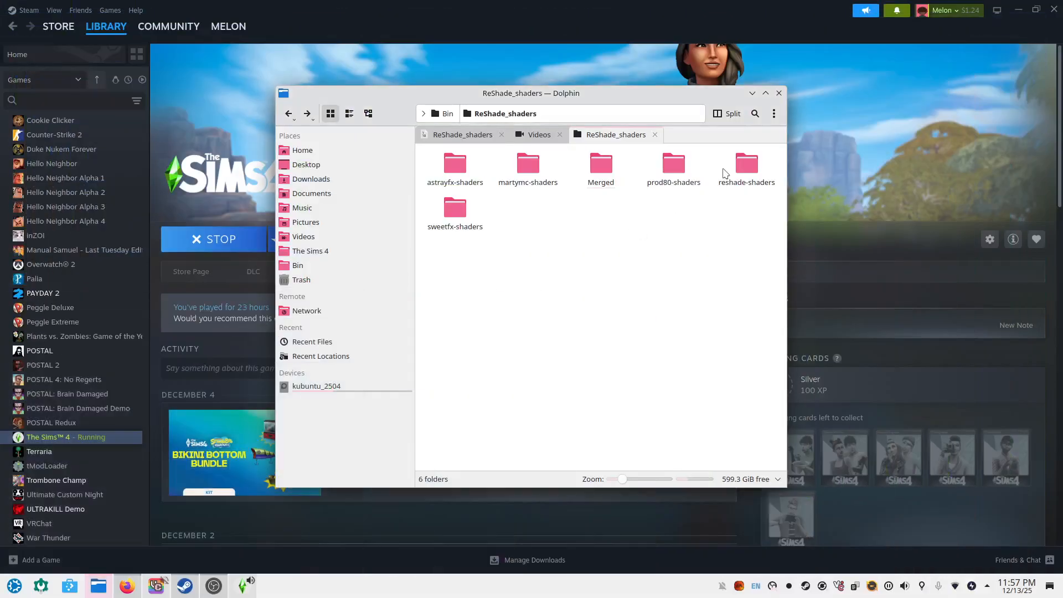
right_click(683, 169)
left_click(723, 362)
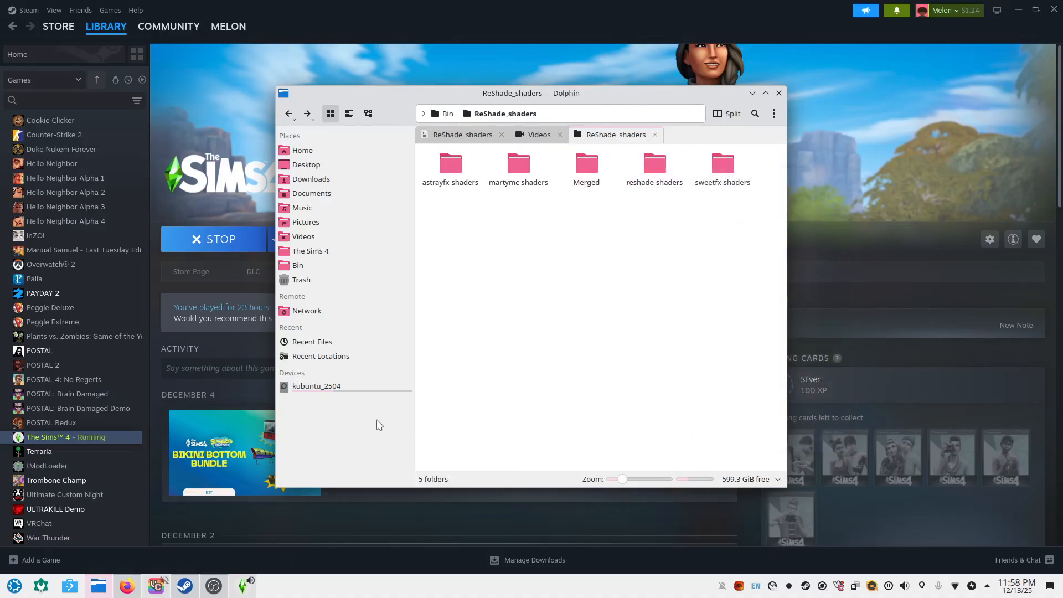
- Return to The Sims 4, reload the ReShade effects, and open the overlay's settings
left_click(241, 588)
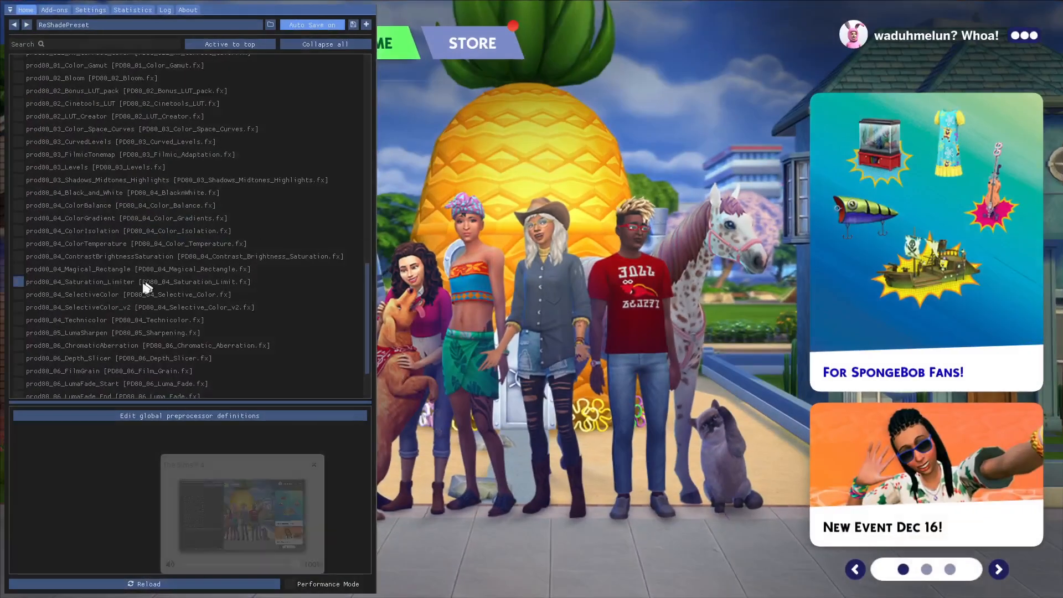
scroll(111, 310, "down", 5)
left_click(219, 583)
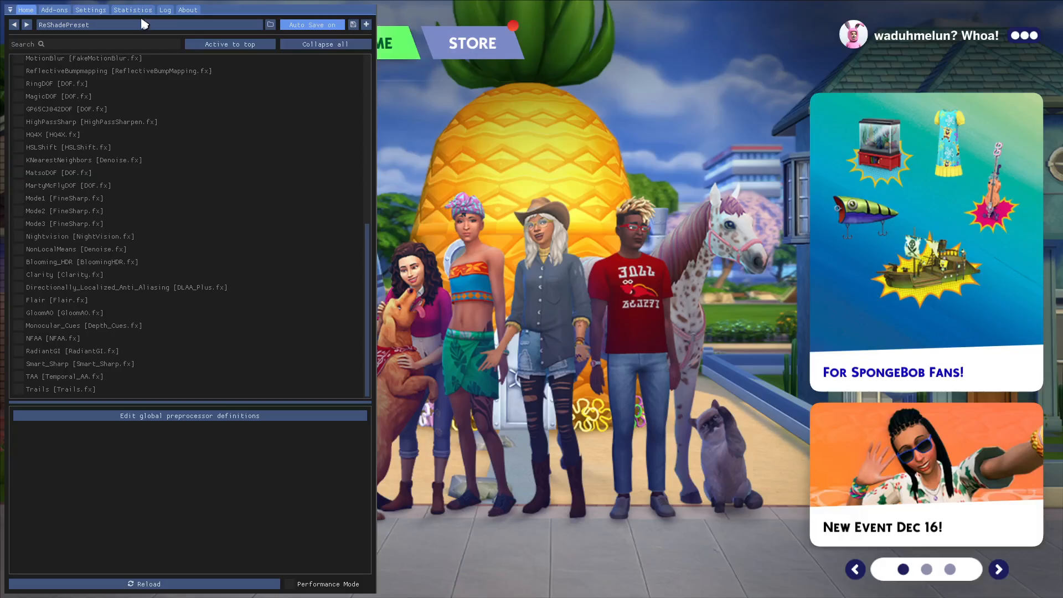
left_click(120, 12)
left_click(90, 10)
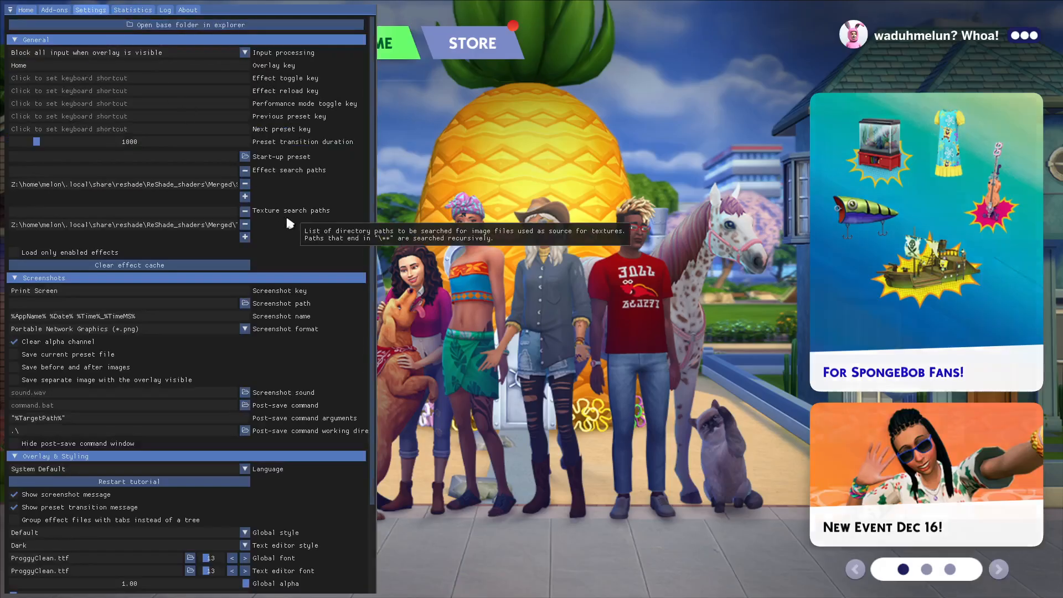
- Switch to Firefox, read the Linux Reshade documentation in Google Docs, and return to The Sims 4
key("super")
left_click(493, 303)
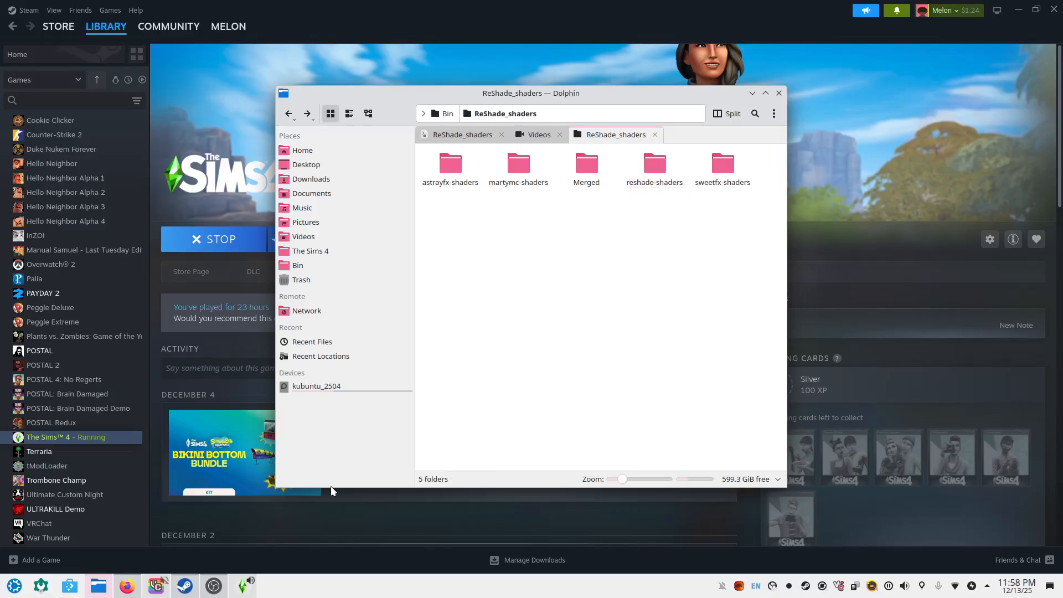
left_click(127, 586)
left_click(370, 13)
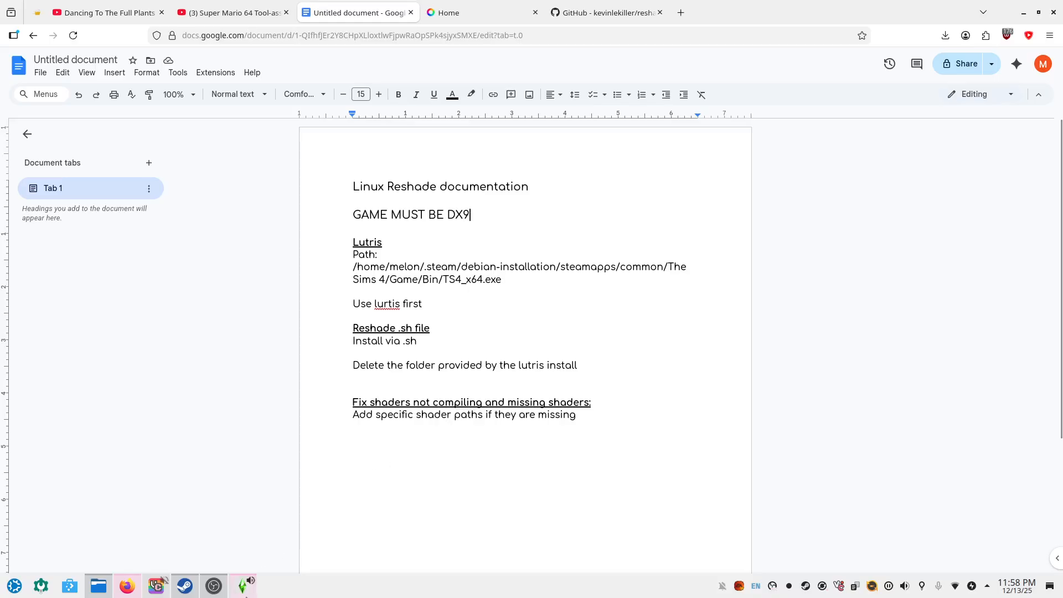
left_click(244, 586)
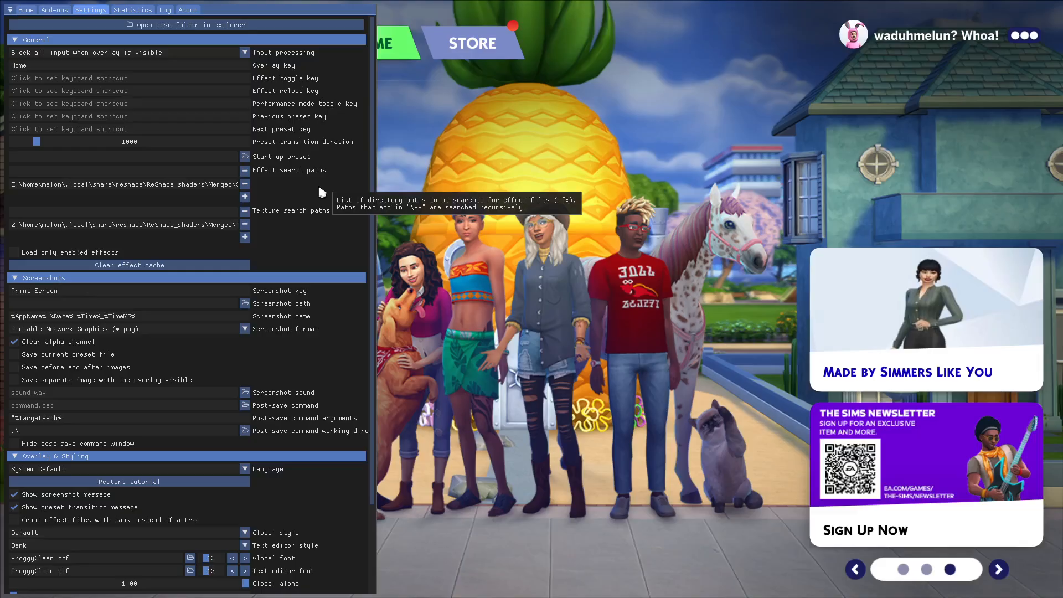
- Add the folder ReShade_shaders/sweetfx-shaders/Shaders/SweetFX from the game's Bin folder to ReShade's effect search paths
left_click(245, 196)
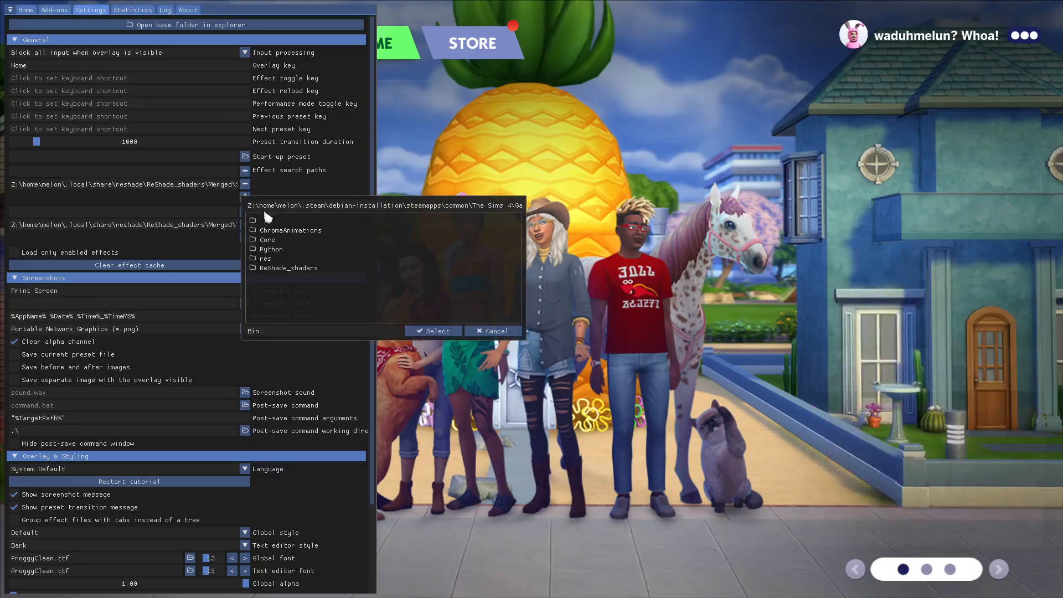
left_click(313, 269)
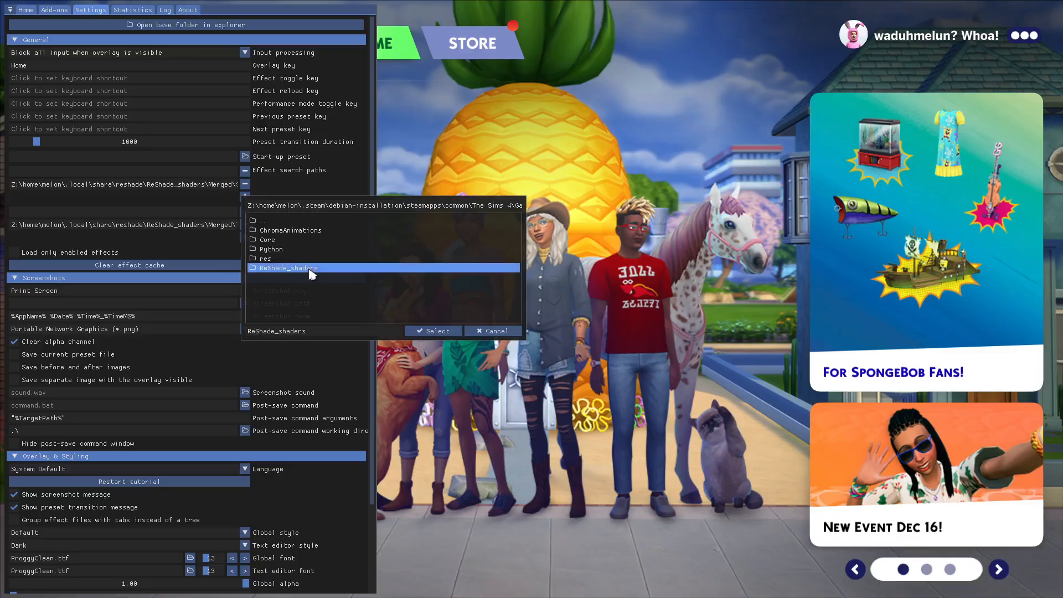
double_click(306, 269)
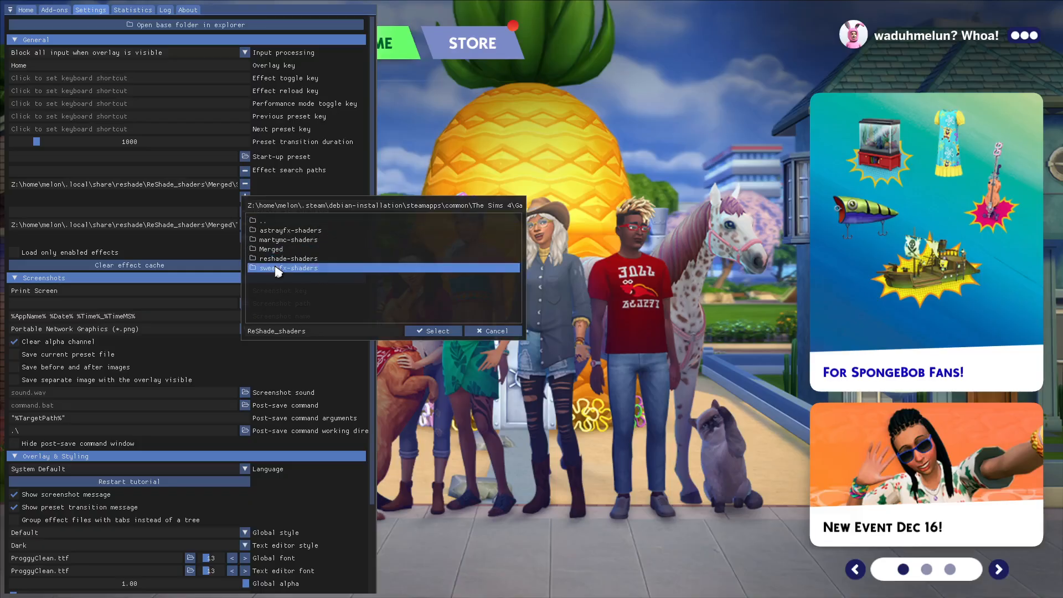
left_click(277, 268)
double_click(277, 269)
left_click(281, 231)
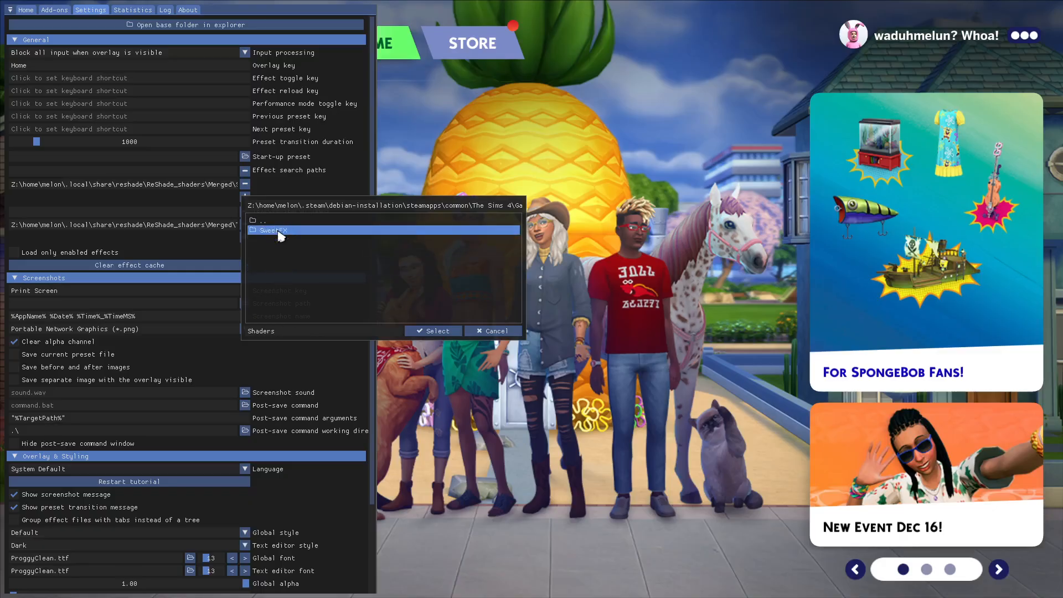
left_click(282, 230)
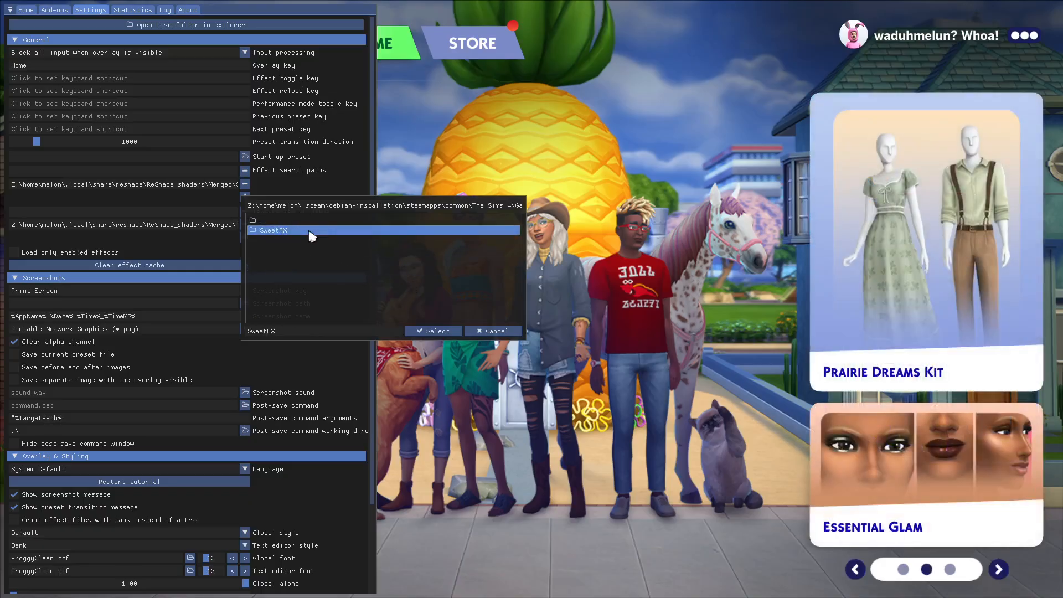
left_click(435, 330)
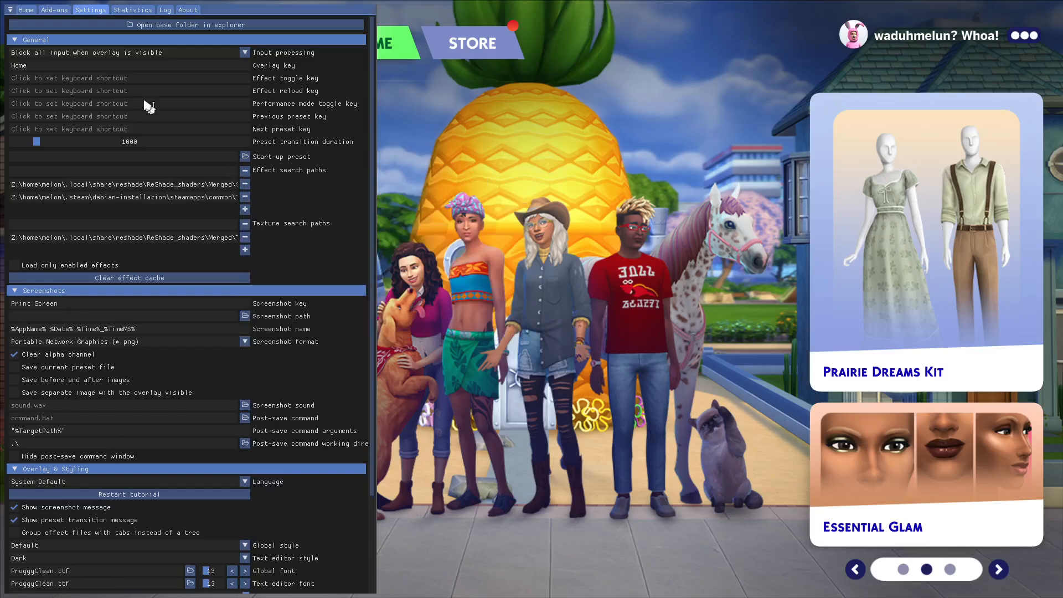
- Reload the ReShade effects from the overlay's home page and look through the effect list
left_click(25, 9)
left_click(216, 585)
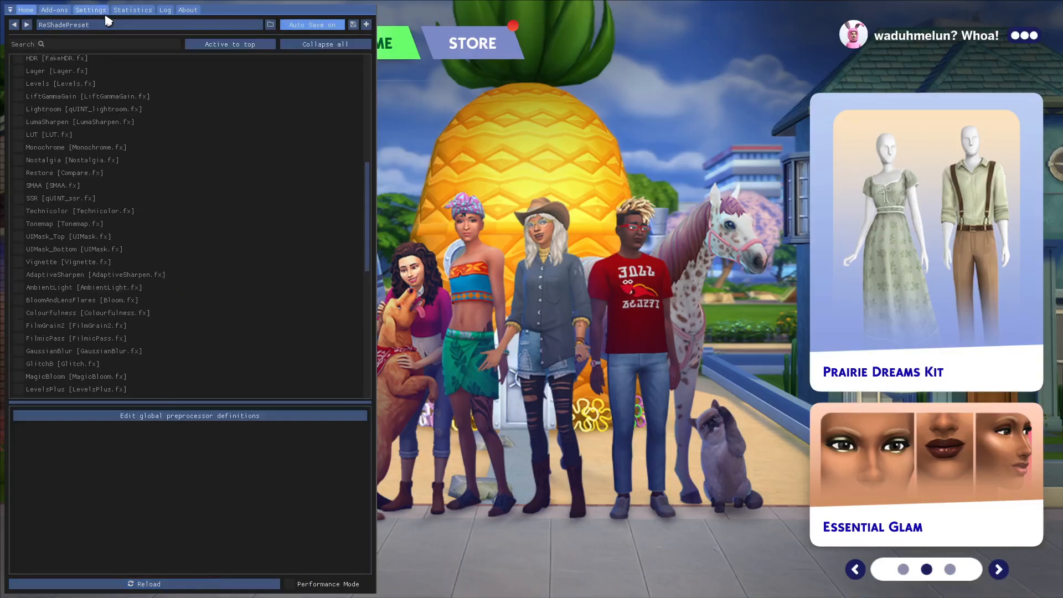
scroll(107, 217, "down", 6)
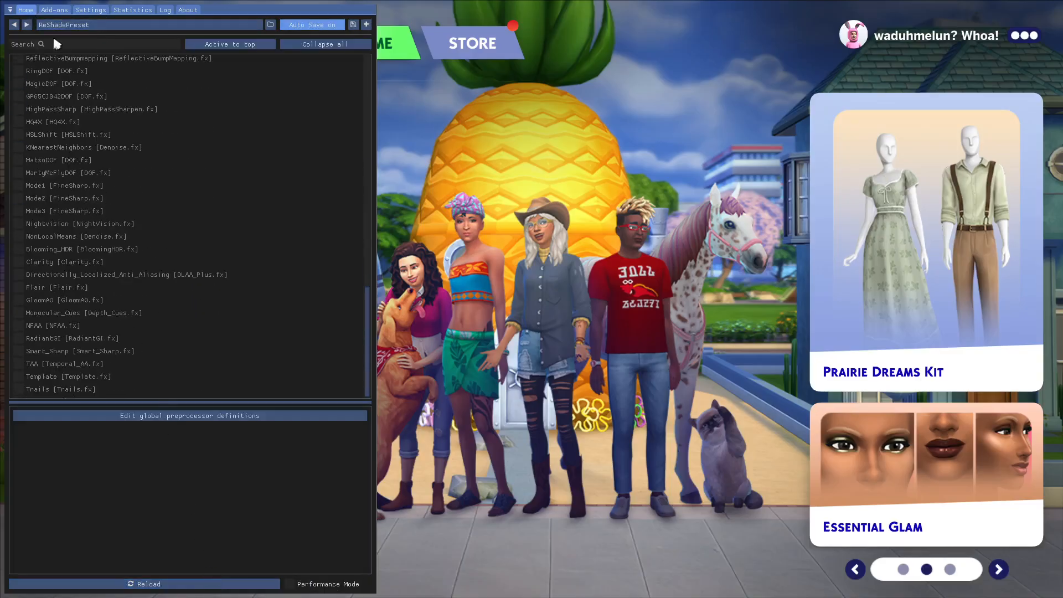
- Search the effect list for "tech" and for "vibra", and clear the search
type("tech")
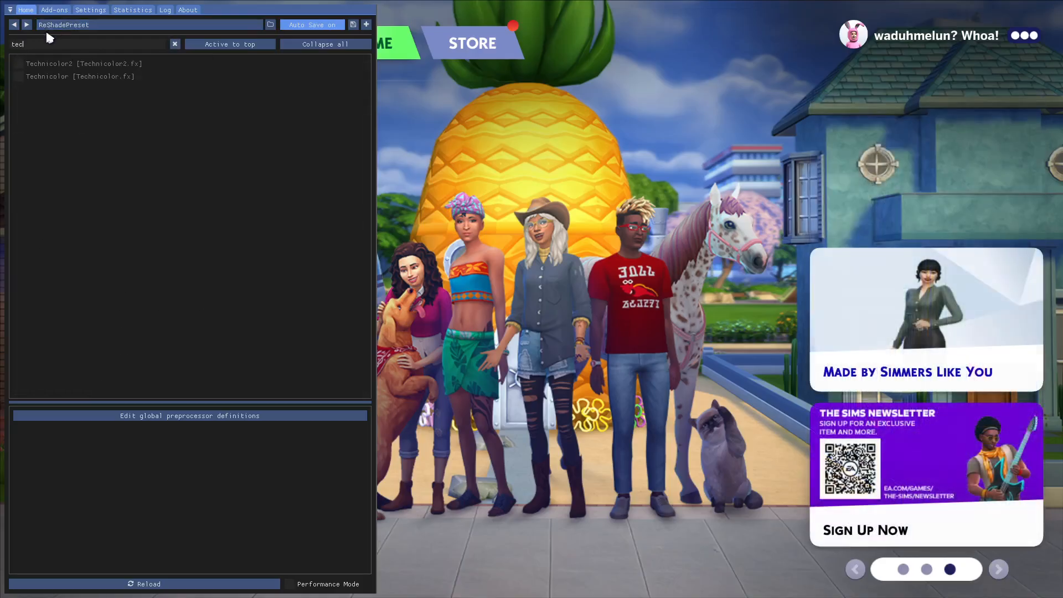
key("BackSpace")
key("BackSpace")
key("BackSpace")
key("BackSpace")
type("vobra")
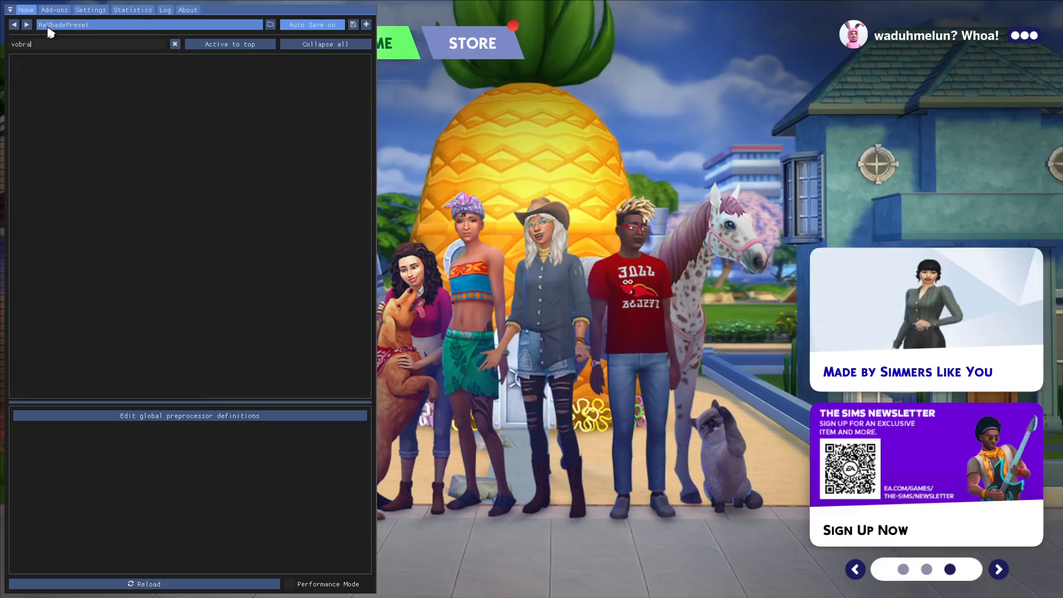
key("BackSpace")
key("BackSpace")
key("BackSpace")
key("BackSpace")
type("ibra")
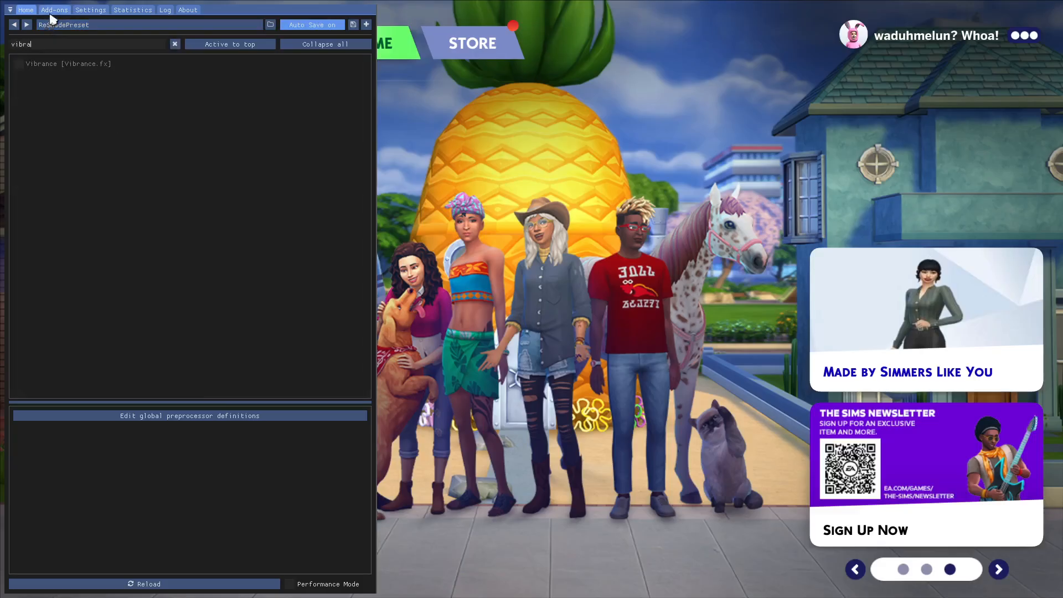
left_click(174, 45)
left_click(105, 12)
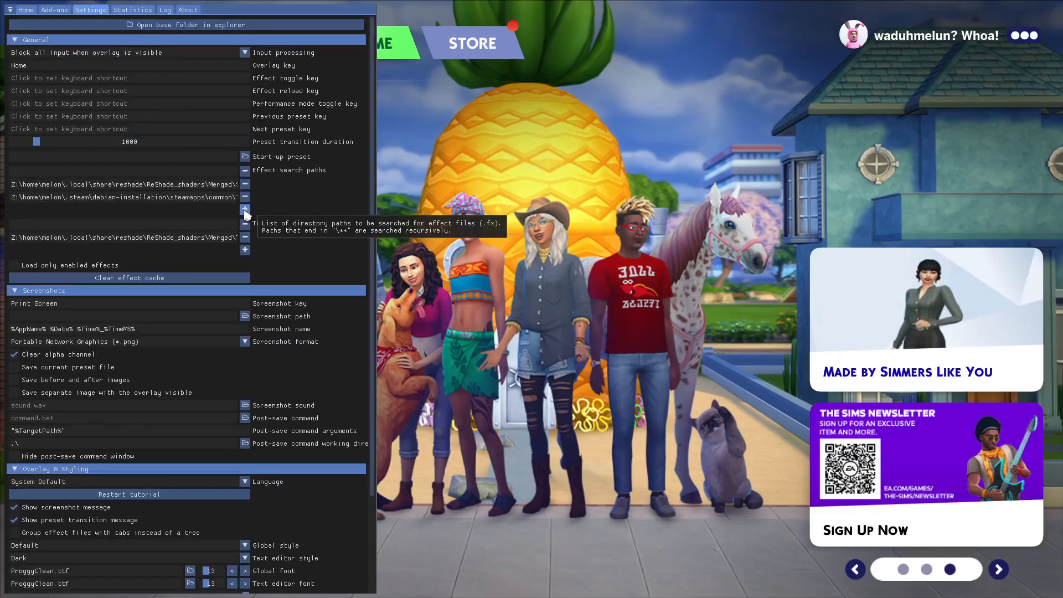
left_click(246, 211)
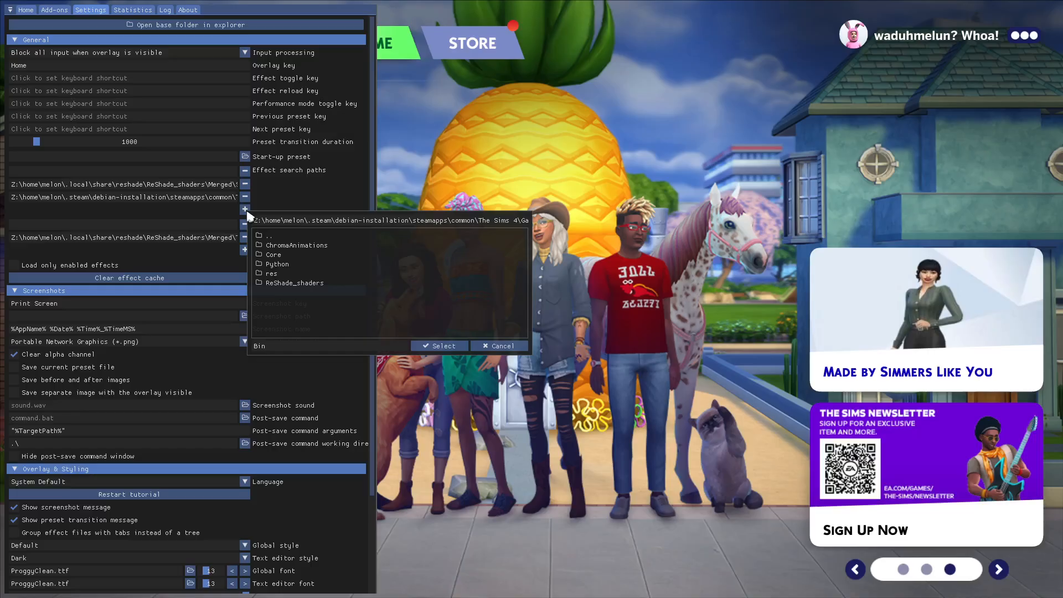
double_click(308, 283)
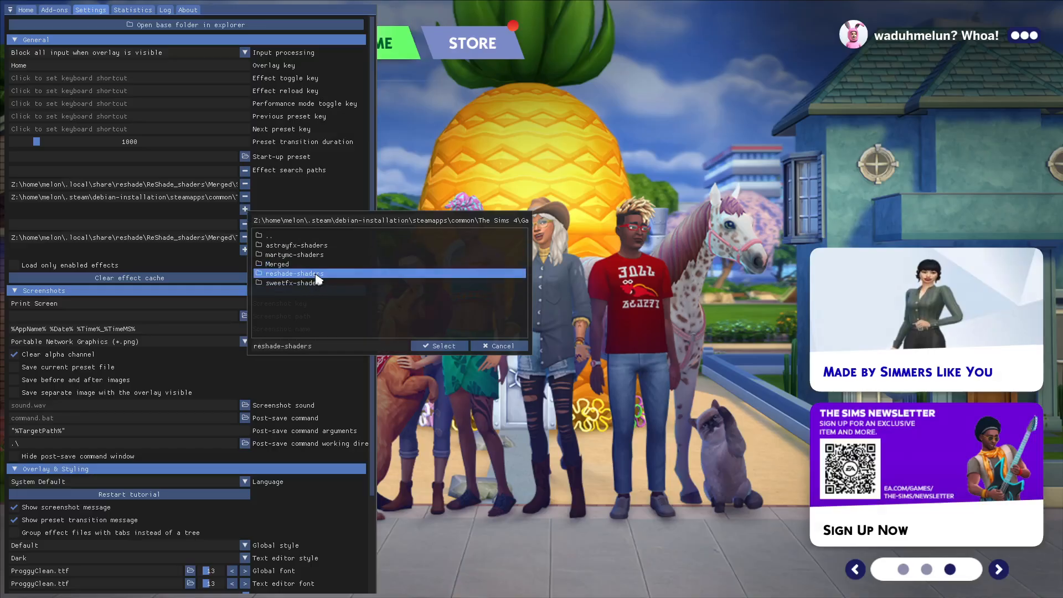
double_click(319, 273)
double_click(298, 246)
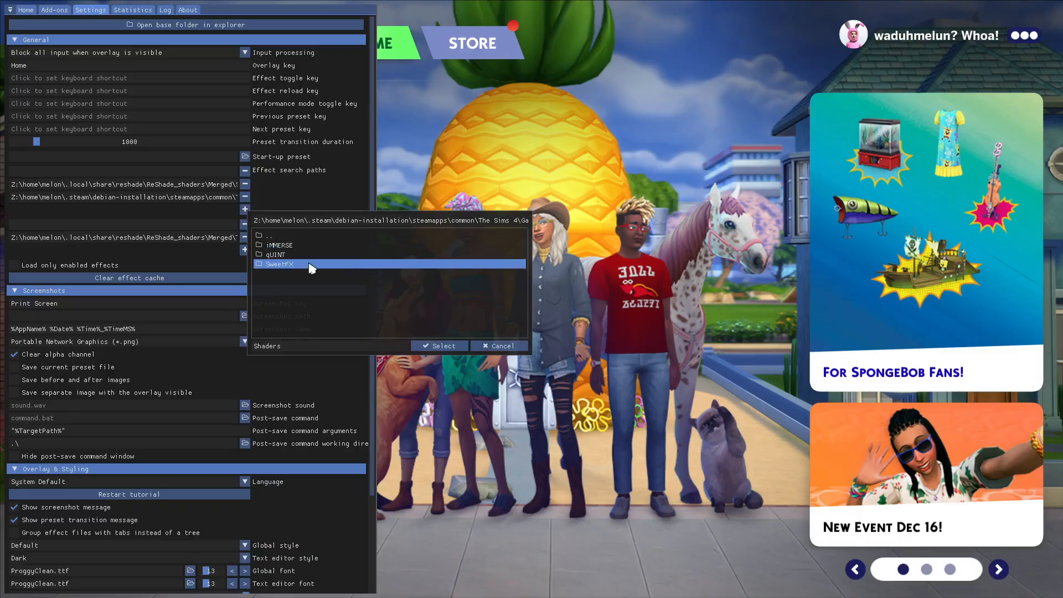
left_click(313, 265)
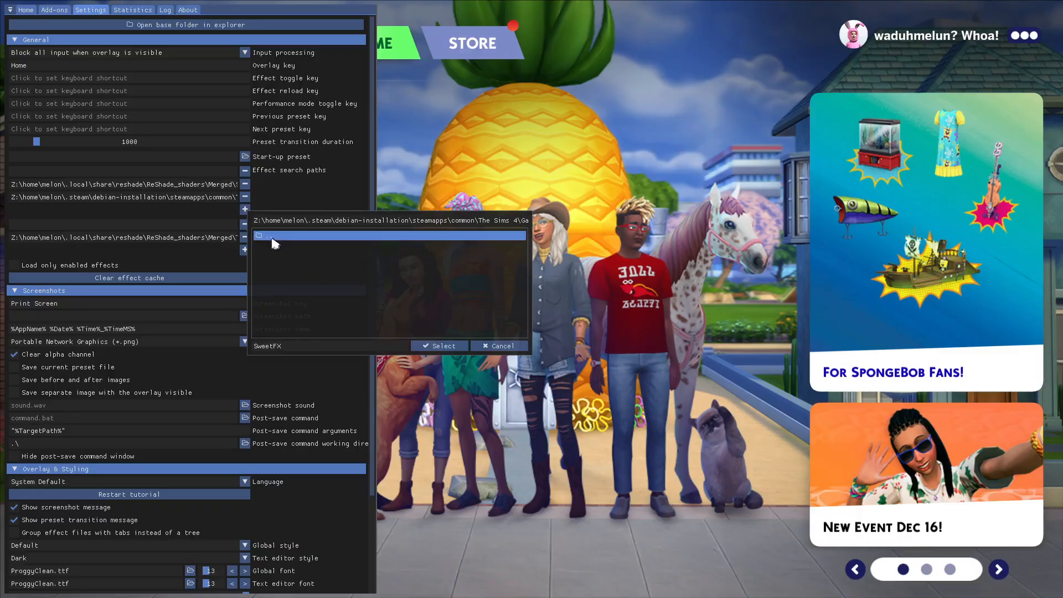
left_click(499, 346)
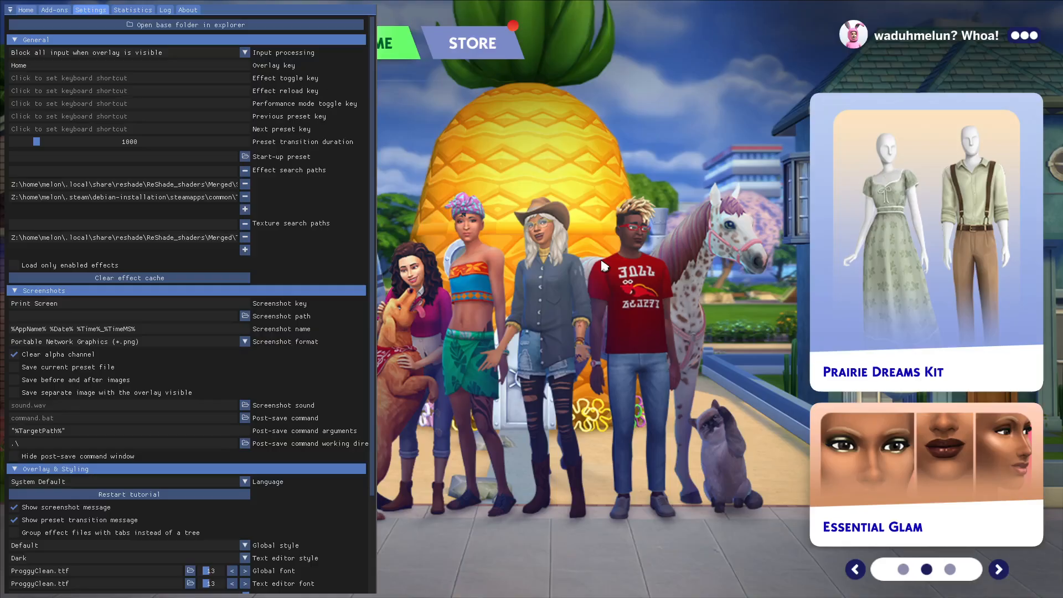
- Add the game Bin folder's ReShade_shaders/martymc-shaders/Shaders to the effect search paths and reload the effects
left_click(245, 209)
left_click(298, 282)
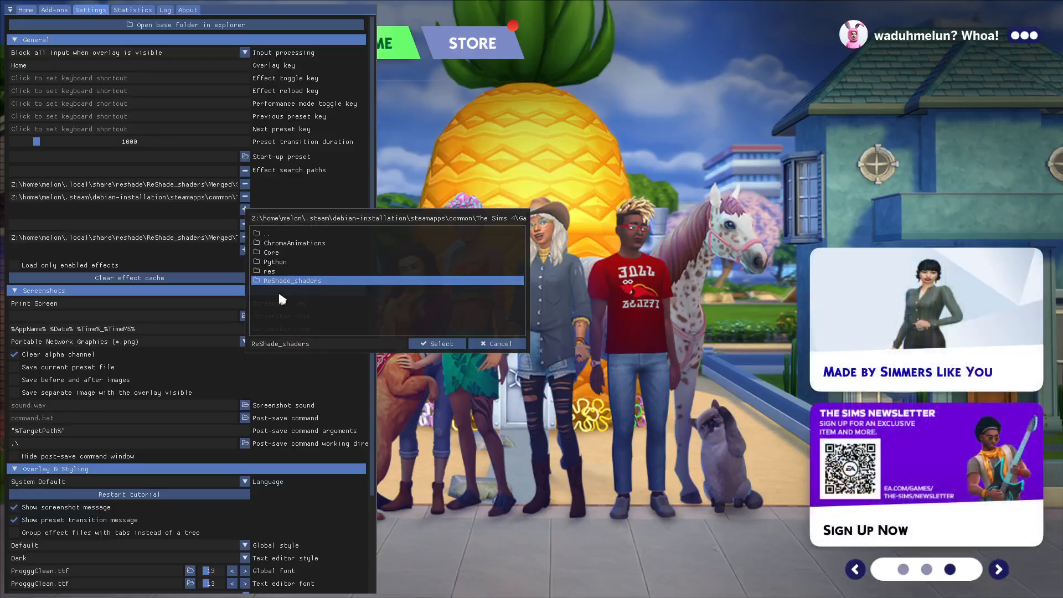
double_click(328, 283)
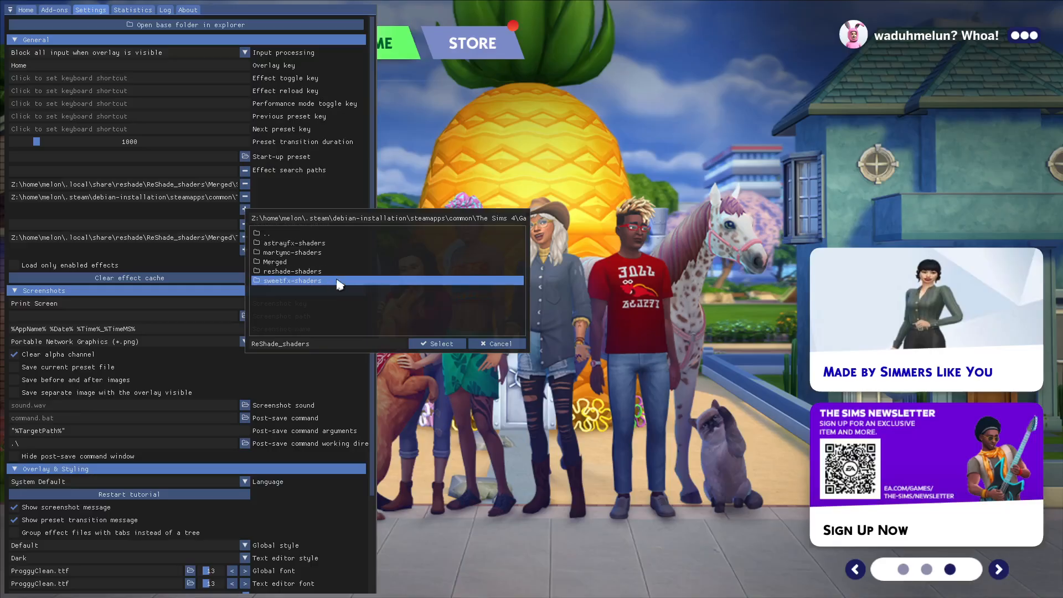
left_click(300, 273)
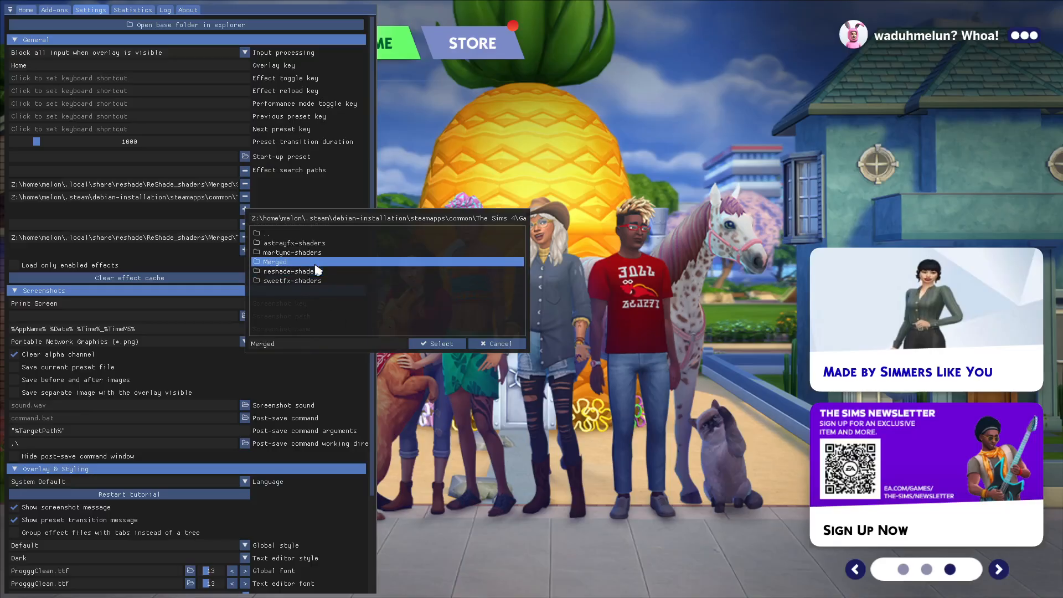
left_click(306, 254)
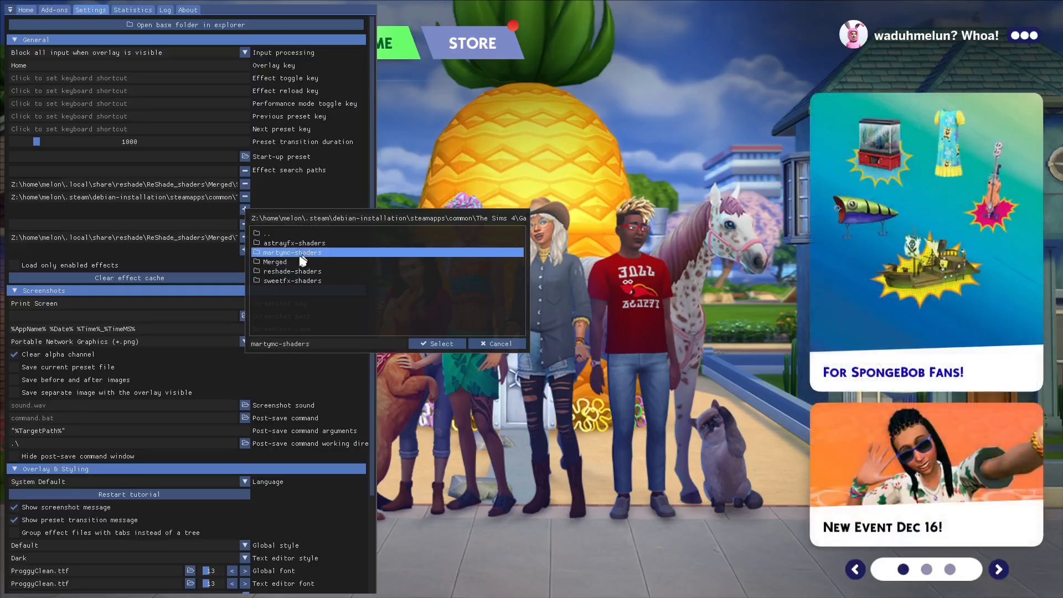
double_click(304, 254)
left_click(293, 246)
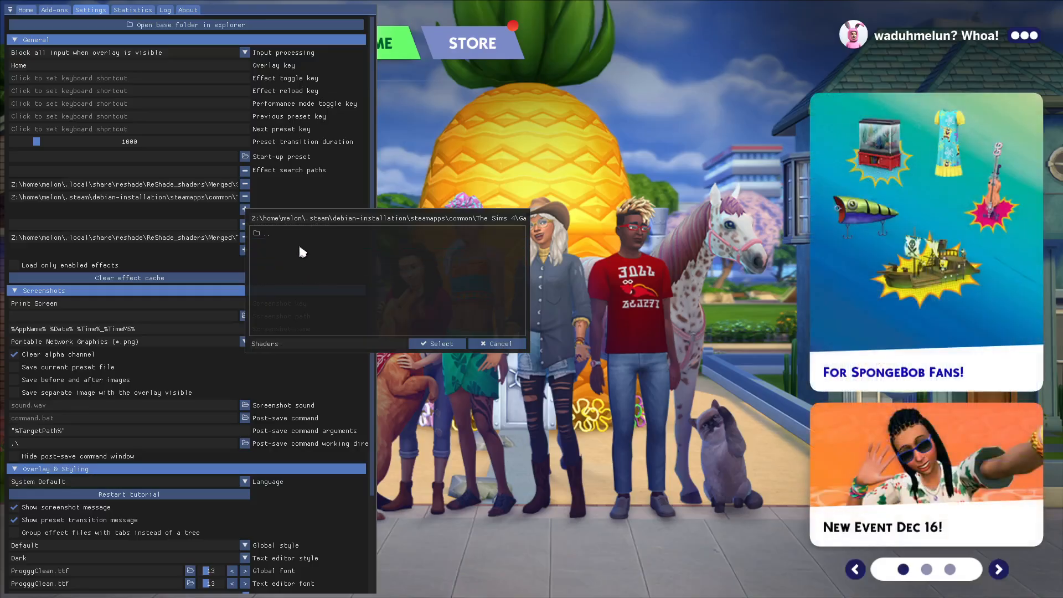
left_click(427, 345)
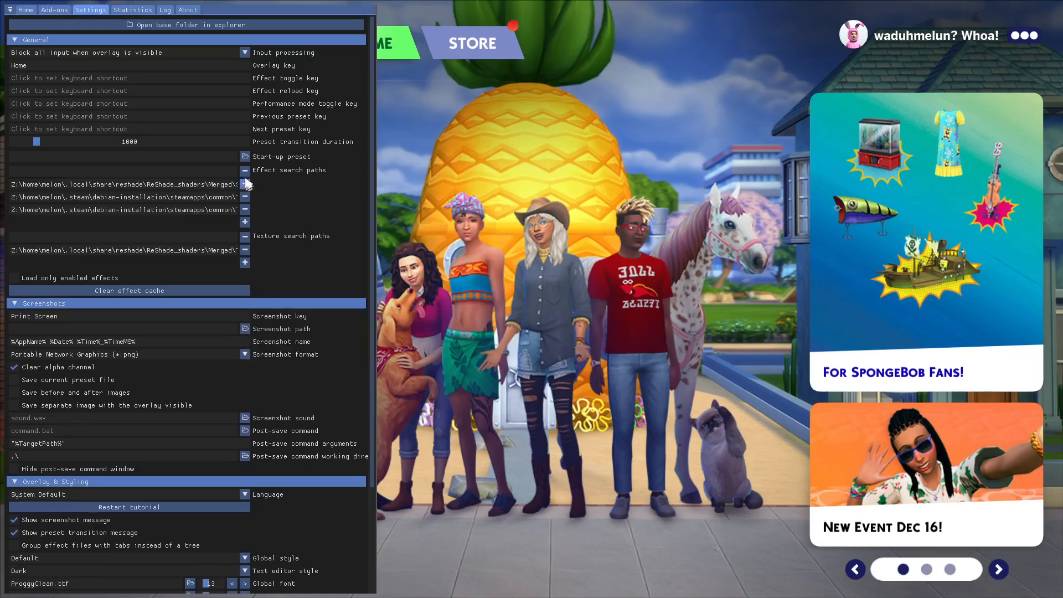
left_click(27, 11)
left_click(238, 585)
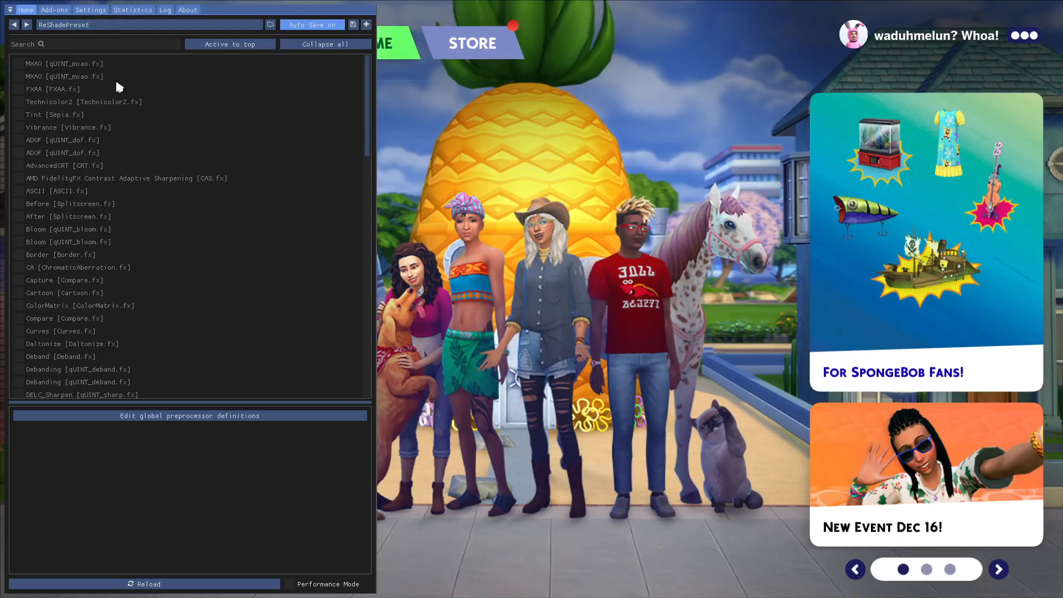
- Check the full path of the last effect search path and remove the martymc-shaders/Shaders entry
left_click(89, 10)
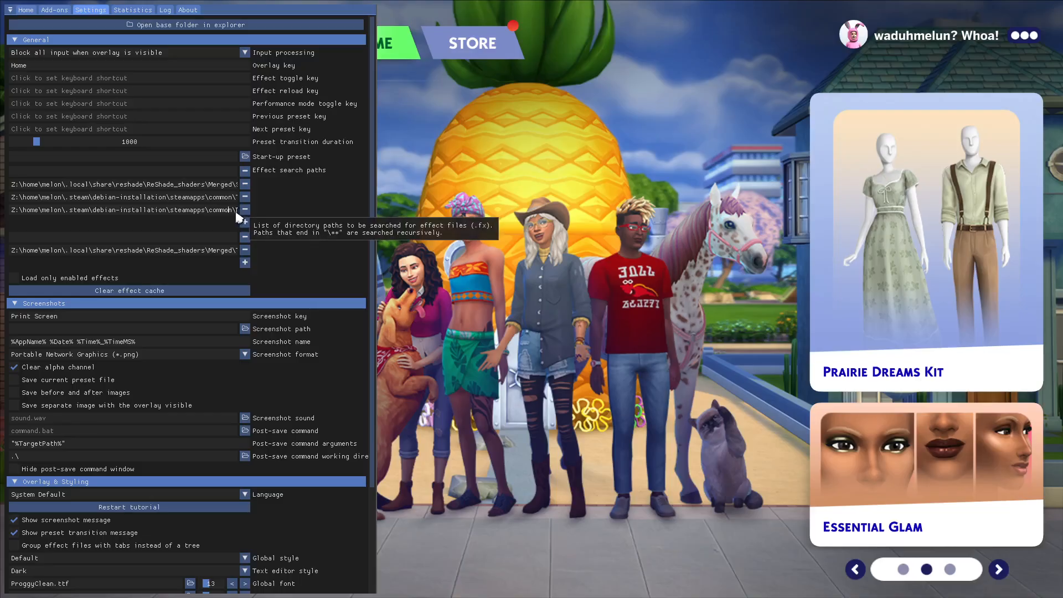
left_click(233, 211)
key("Right")
key("Right")
key("Right")
key("Right")
key("Right")
key("Right")
key("Right")
key("Right")
key("Right")
key("Right")
key("Right")
key("Right")
key("Right")
key("Right")
key("Right")
key("Right")
key("Right")
key("Right")
key("Right")
key("Right")
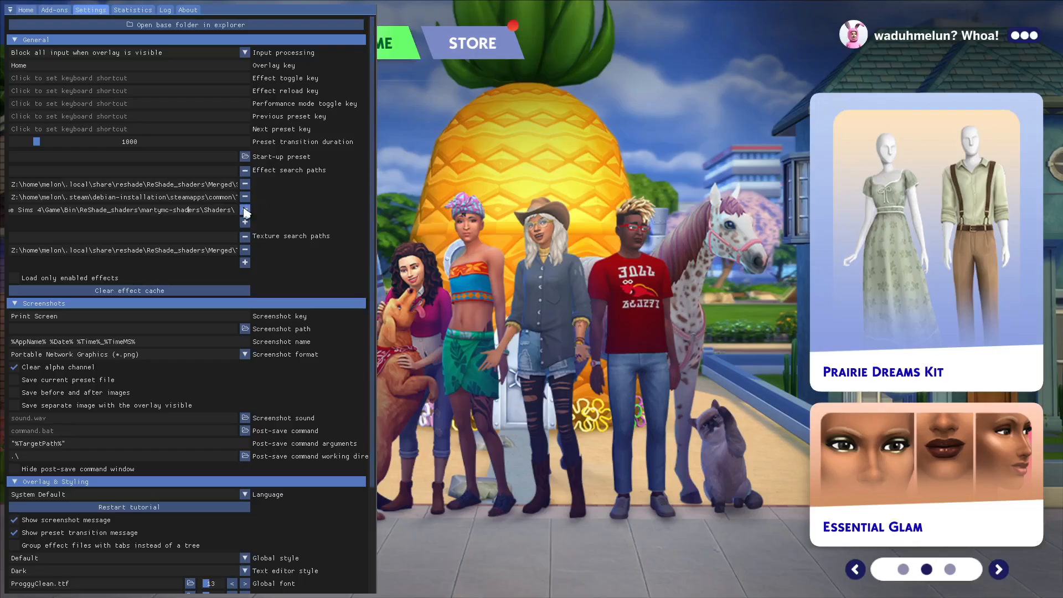
left_click(245, 210)
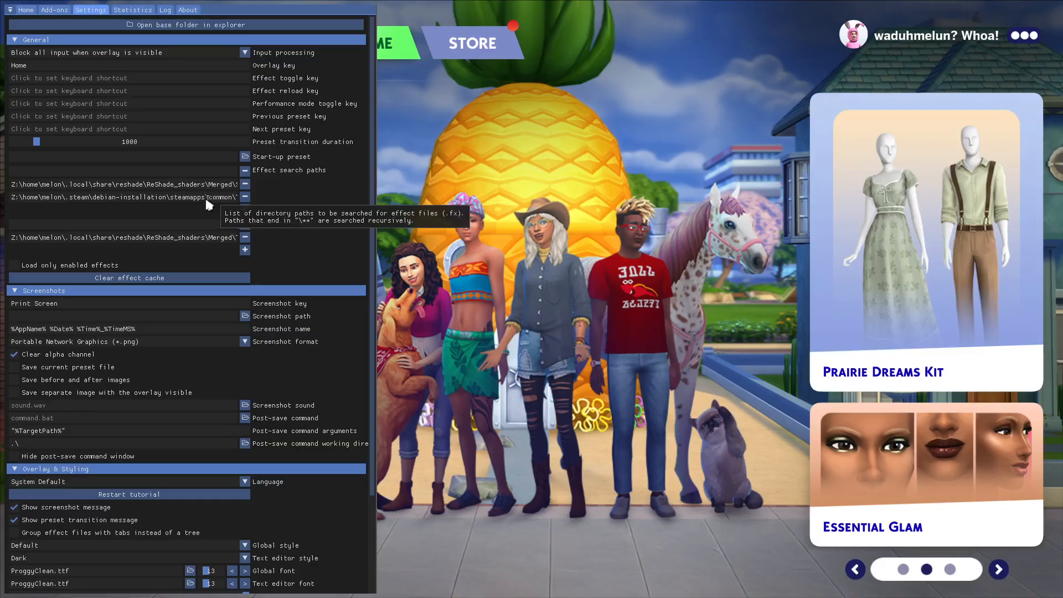
- Look through the list of available effects on the overlay's home page
left_click(26, 10)
scroll(83, 221, "down", 14)
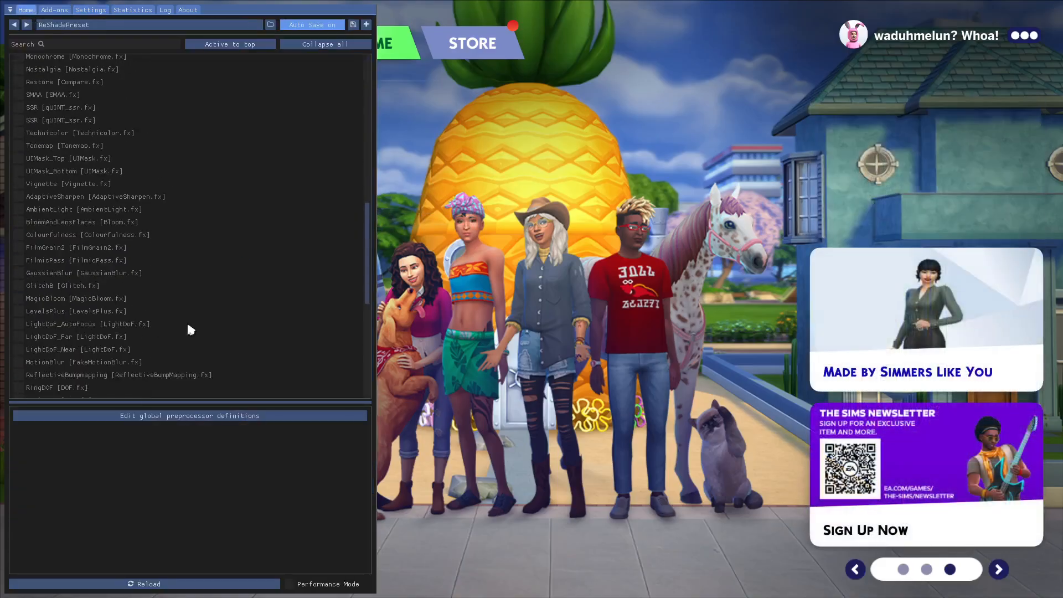
scroll(189, 326, "up", 12)
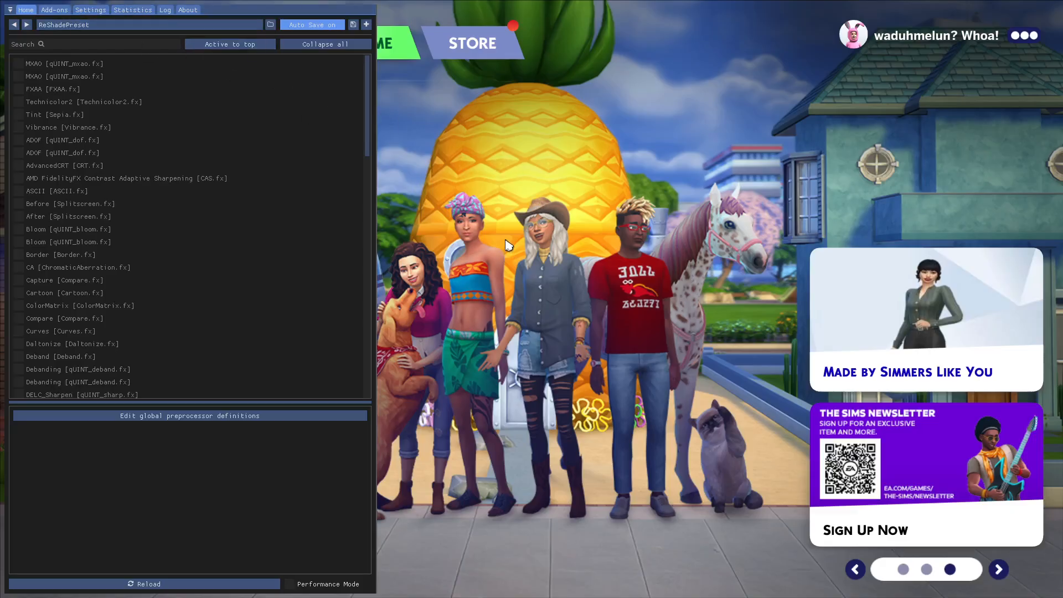
- Close the ReShade overlay and start a new game, declining the personality quiz
key("Home")
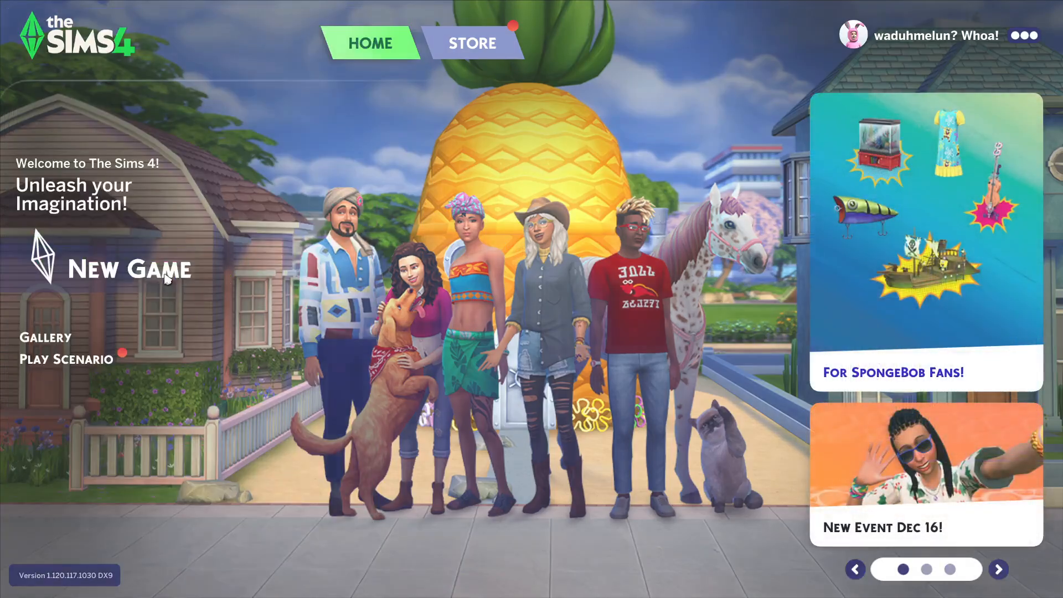
left_click(167, 276)
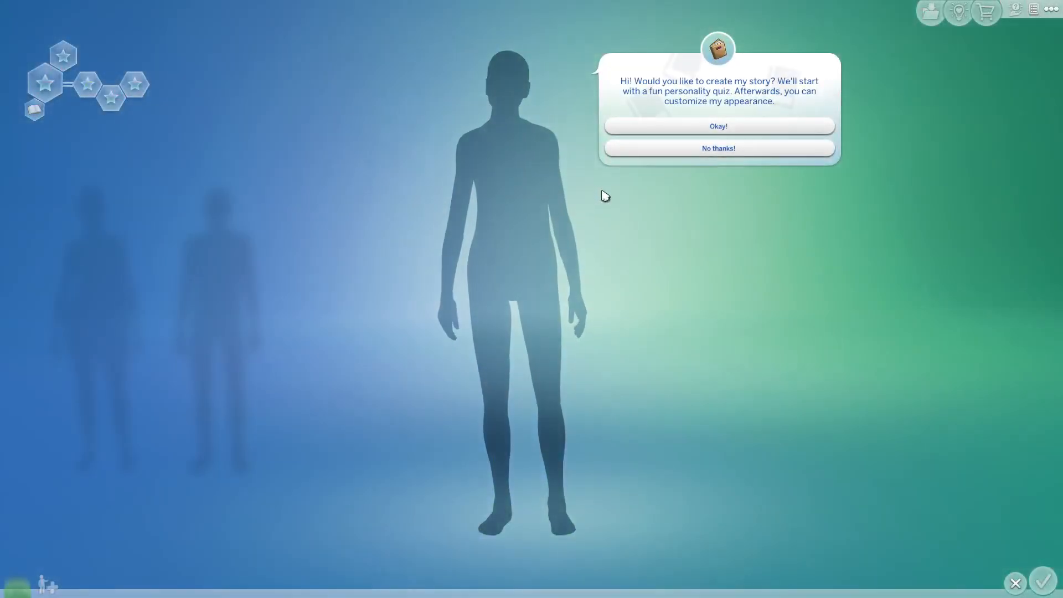
left_click(623, 152)
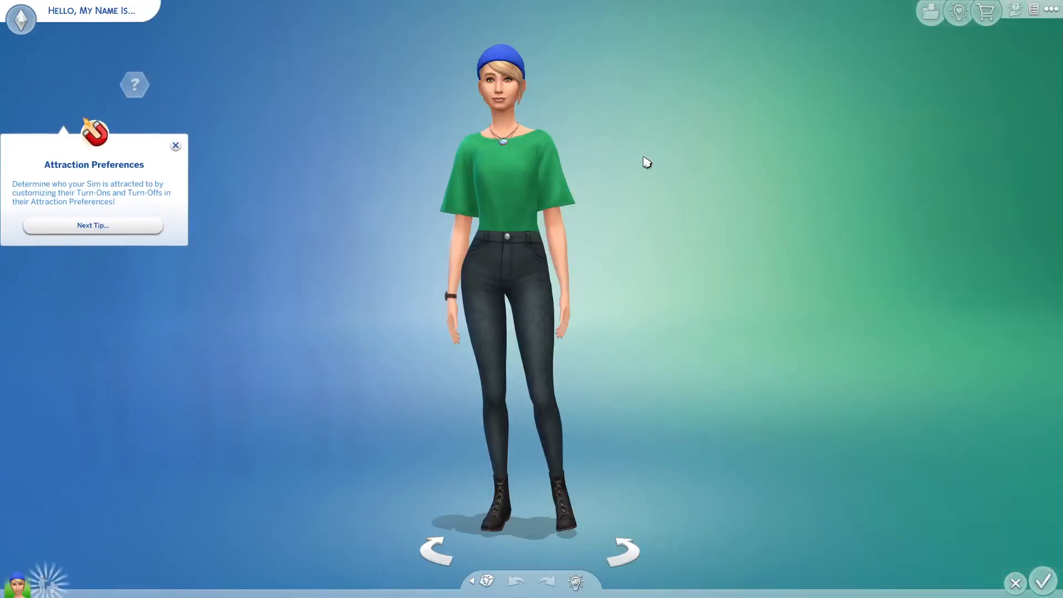
- Set the master volume to 17% in the game's audio options, apply it, and return to Create a Sim
left_click(1051, 9)
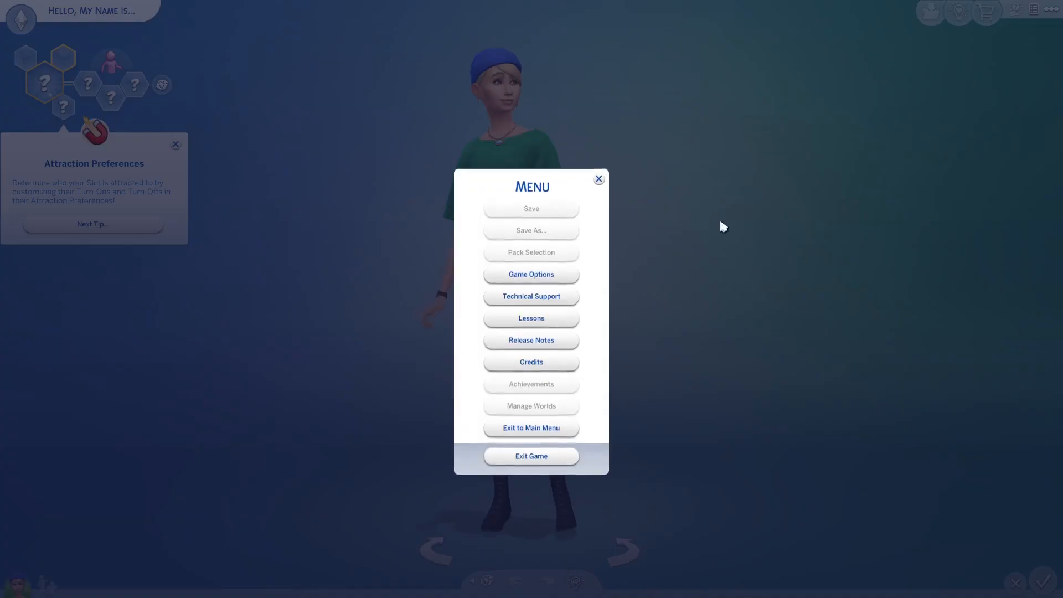
left_click(520, 279)
left_click(346, 186)
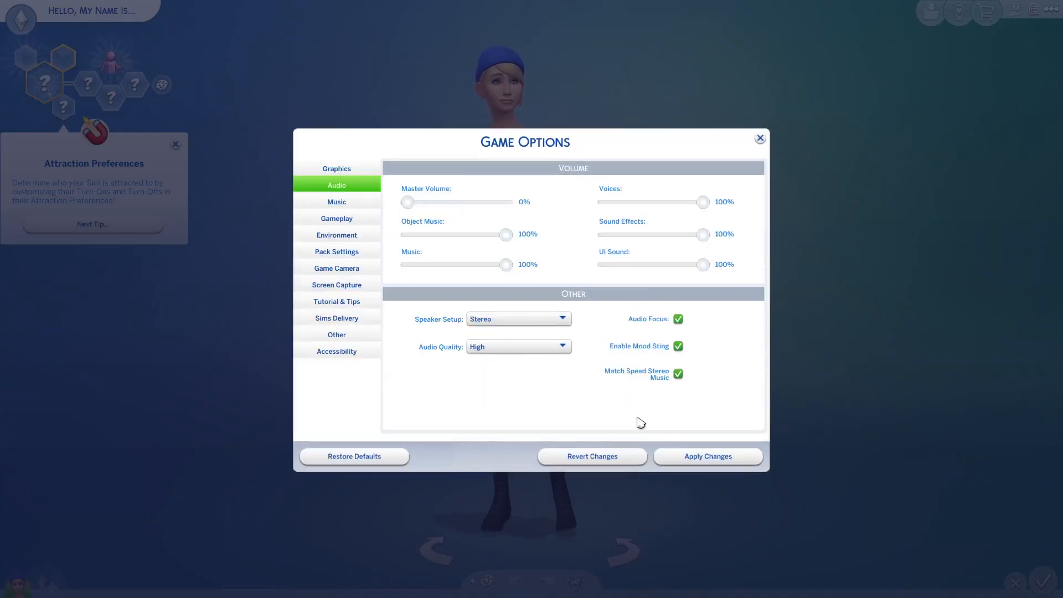
left_click_drag(408, 203, 424, 203)
left_click(676, 451)
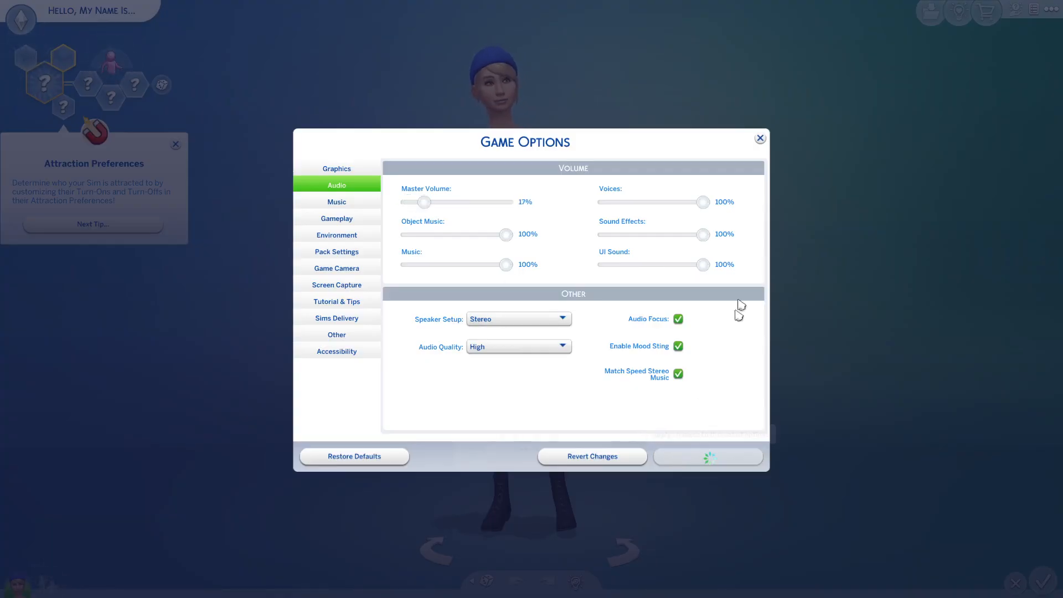
left_click(760, 138)
left_click(598, 183)
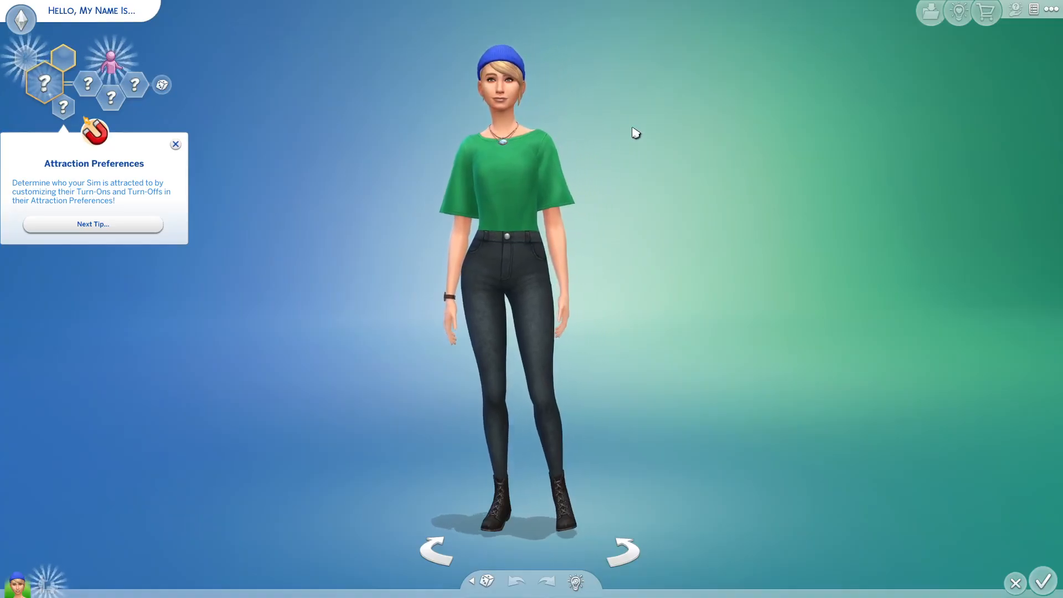
- Reopen the ReShade overlay in Create a Sim, reload the effects, and look through the effect list
key("Home")
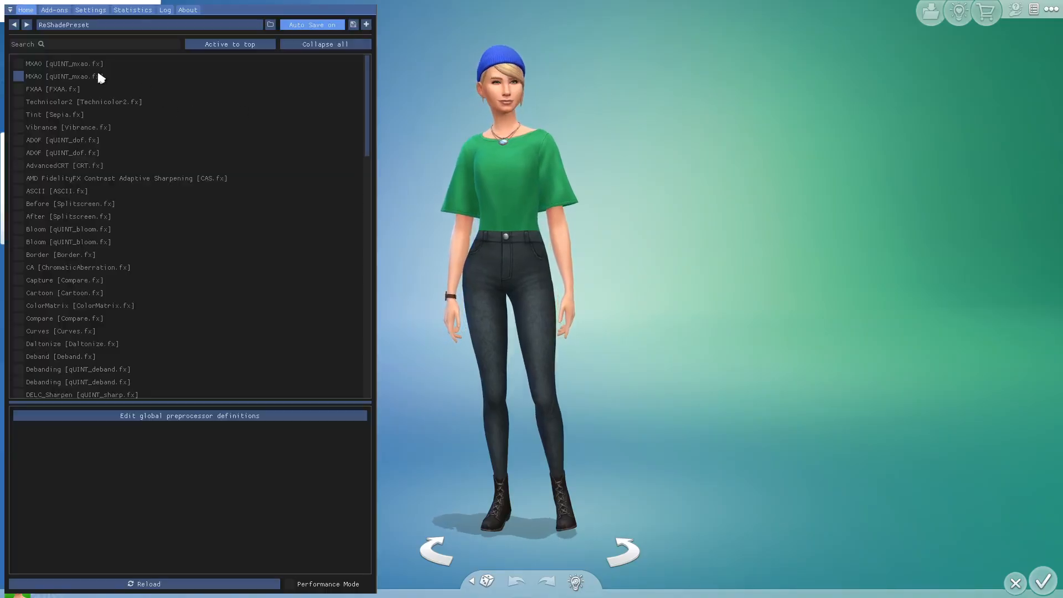
left_click(180, 584)
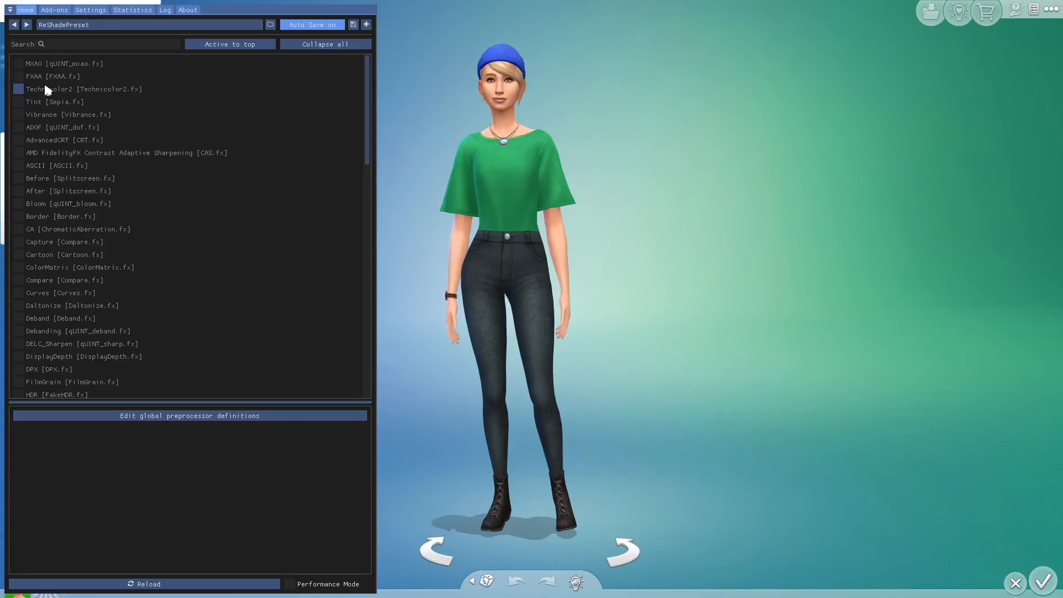
scroll(127, 238, "down", 10)
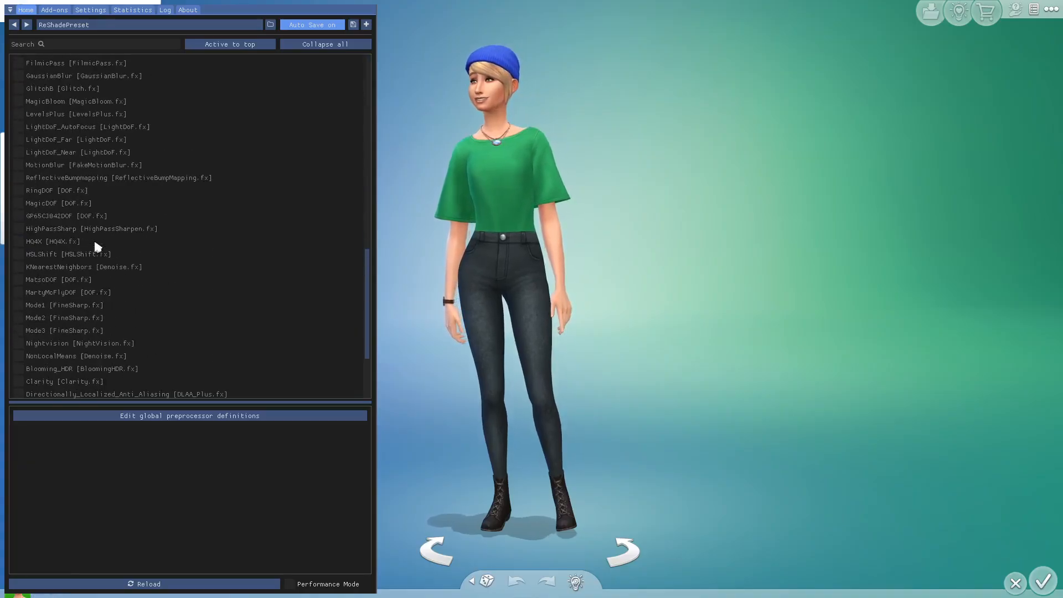
scroll(94, 243, "down", 3)
scroll(103, 229, "up", 4)
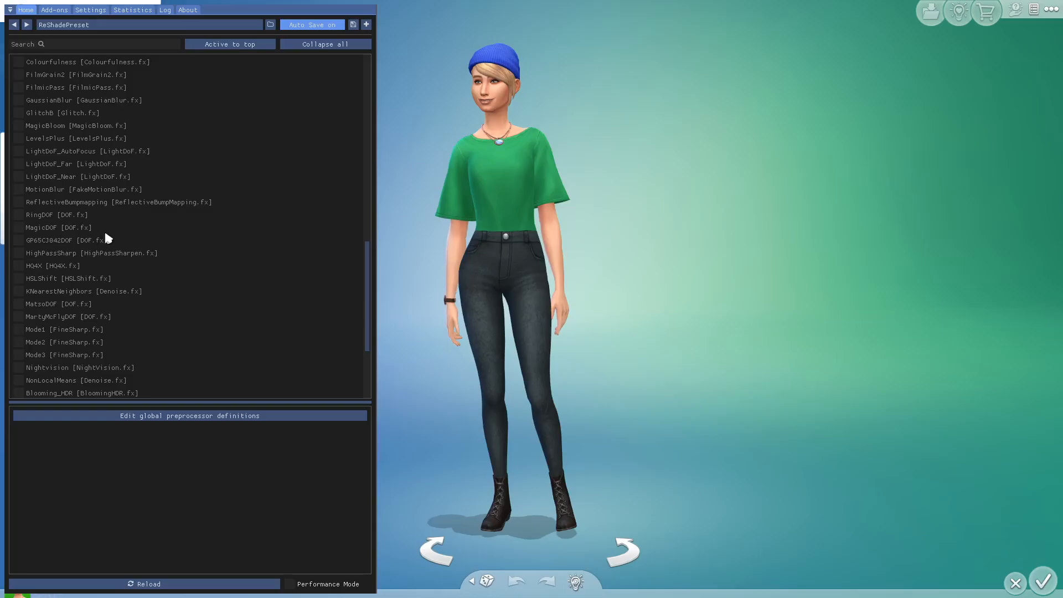
scroll(111, 247, "up", 6)
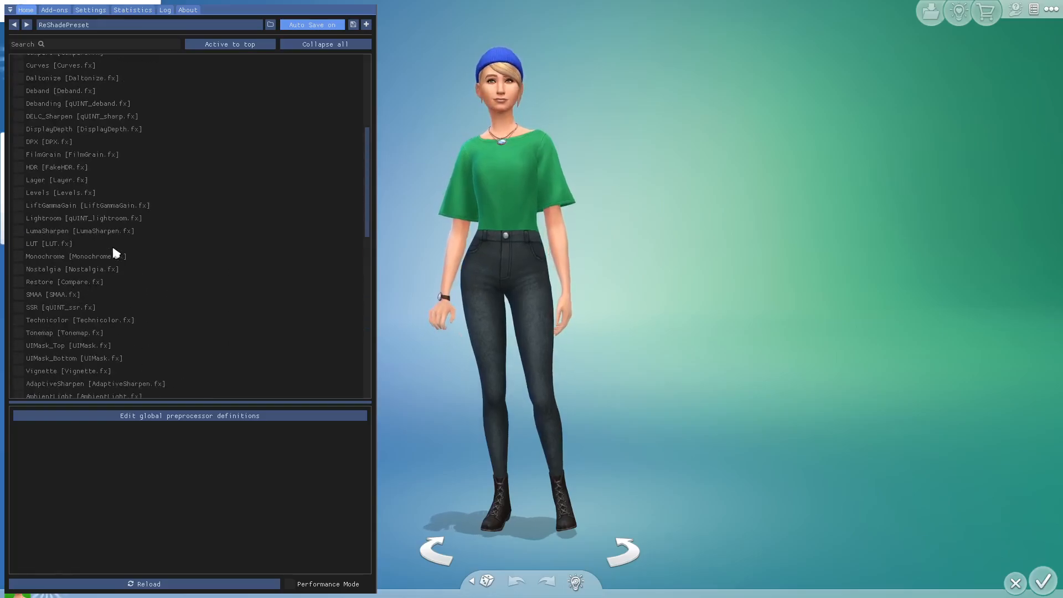
- Enable the Vibrance effect and raise its Vibrance value to about 0.637
scroll(99, 241, "up", 6)
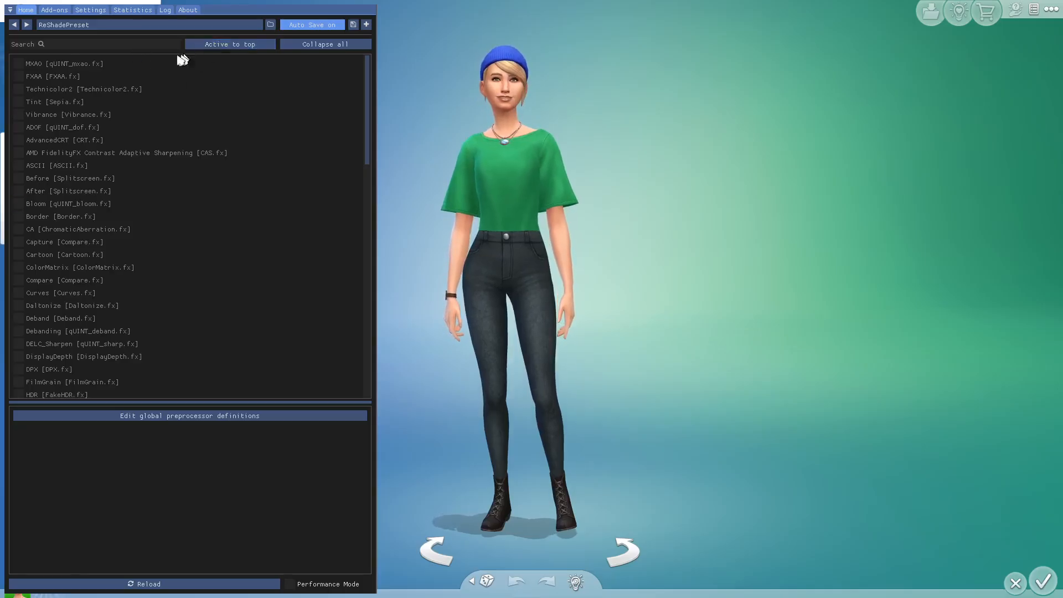
left_click(20, 115)
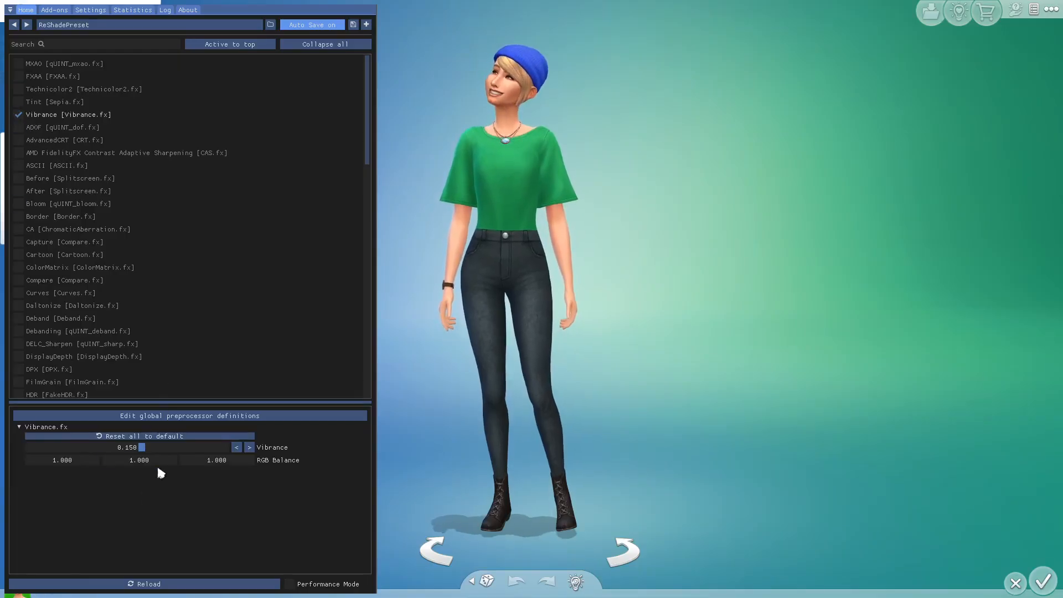
left_click_drag(141, 458, 191, 441)
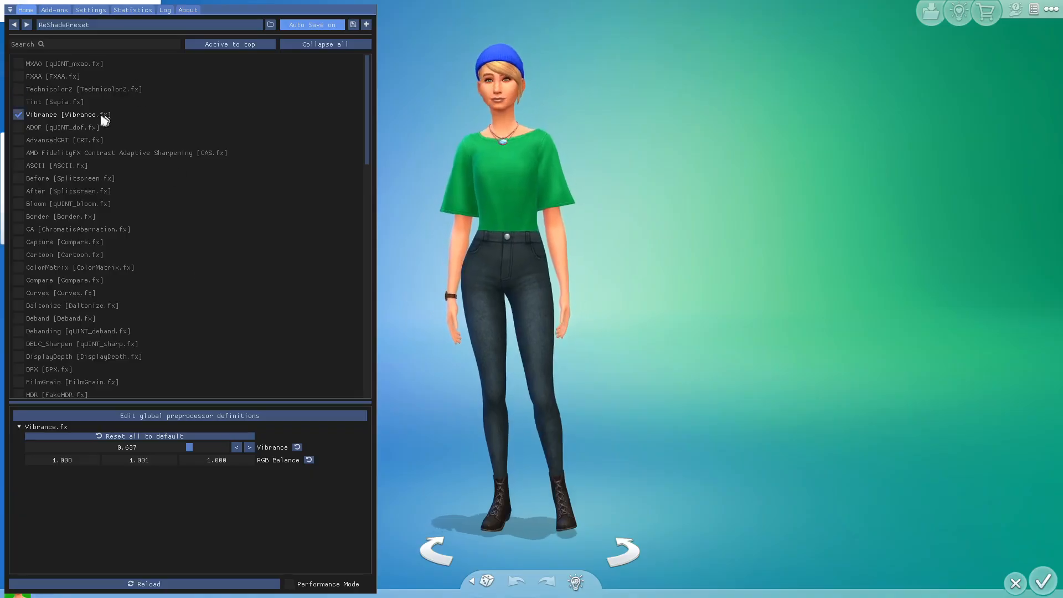
- Toggle the Vibrance effect off and on several times to compare the picture, leaving it disabled
left_click(23, 116)
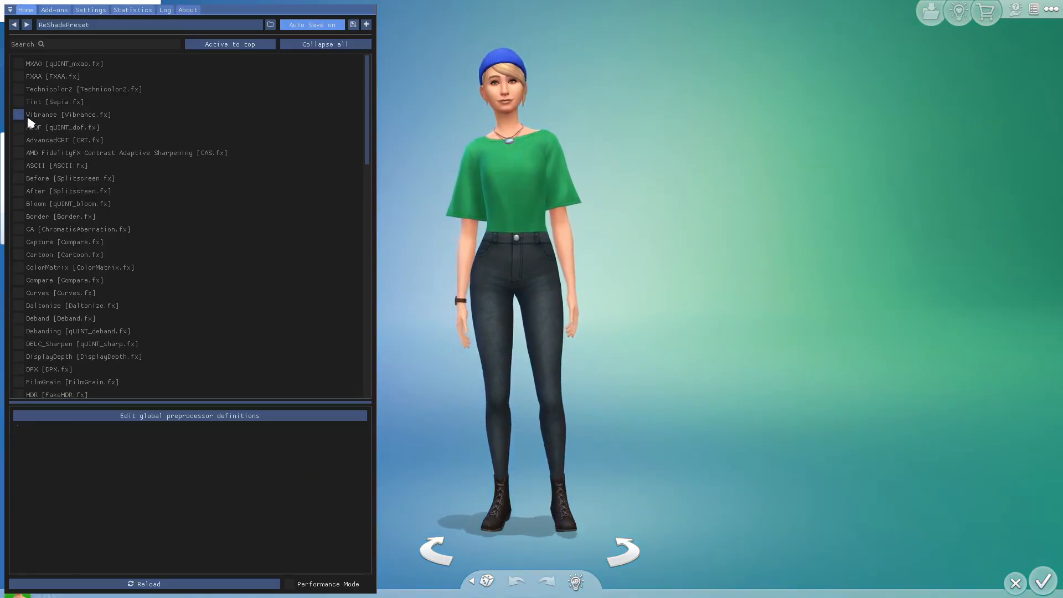
left_click(23, 115)
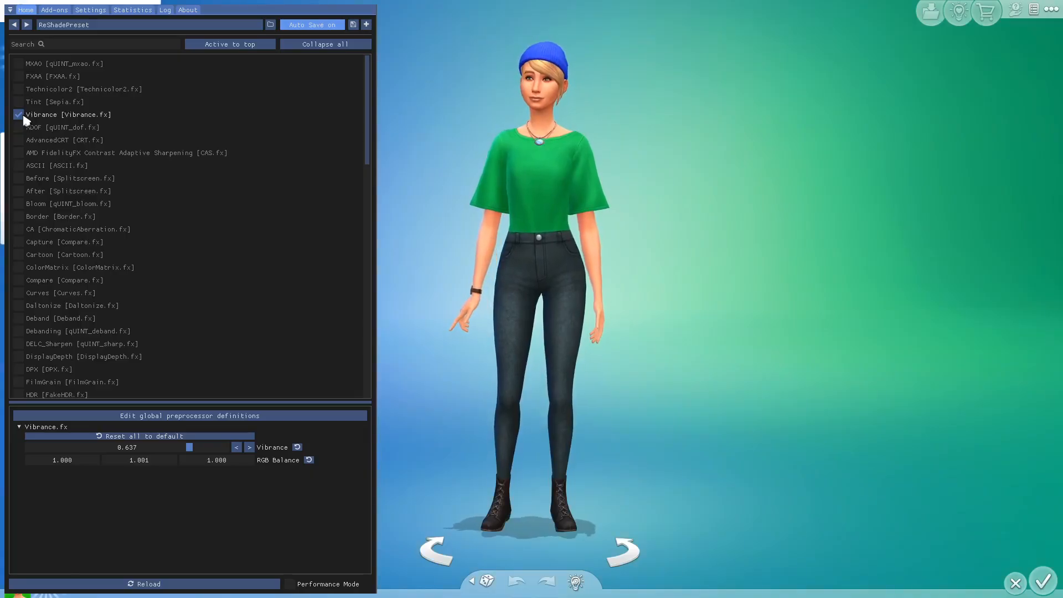
left_click(20, 116)
left_click(17, 116)
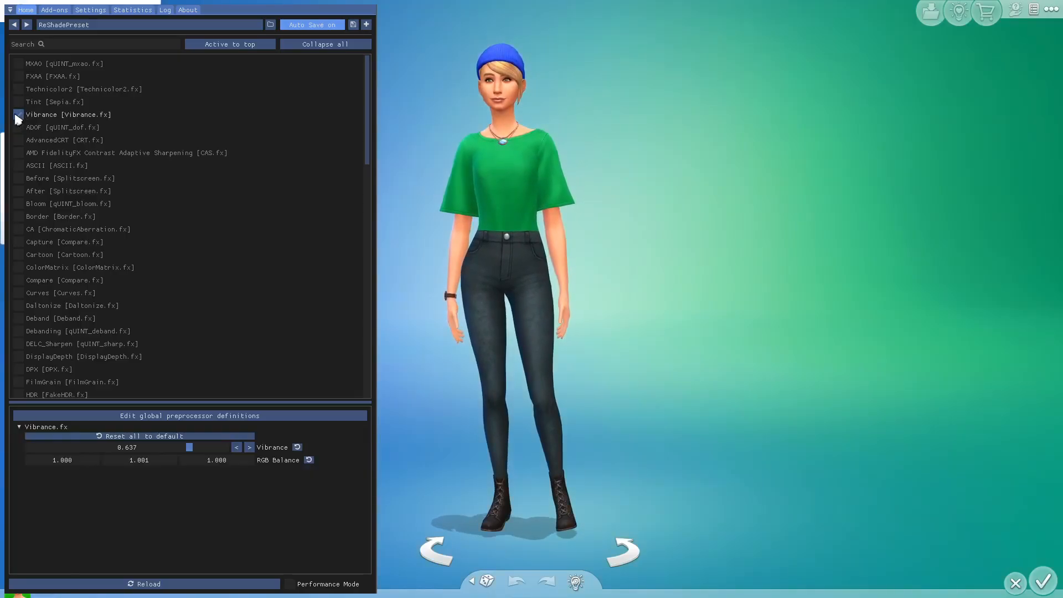
left_click(16, 116)
- Toggle the MXAO effect on and off, then filter the effect list for mxao and enable it again
left_click(19, 65)
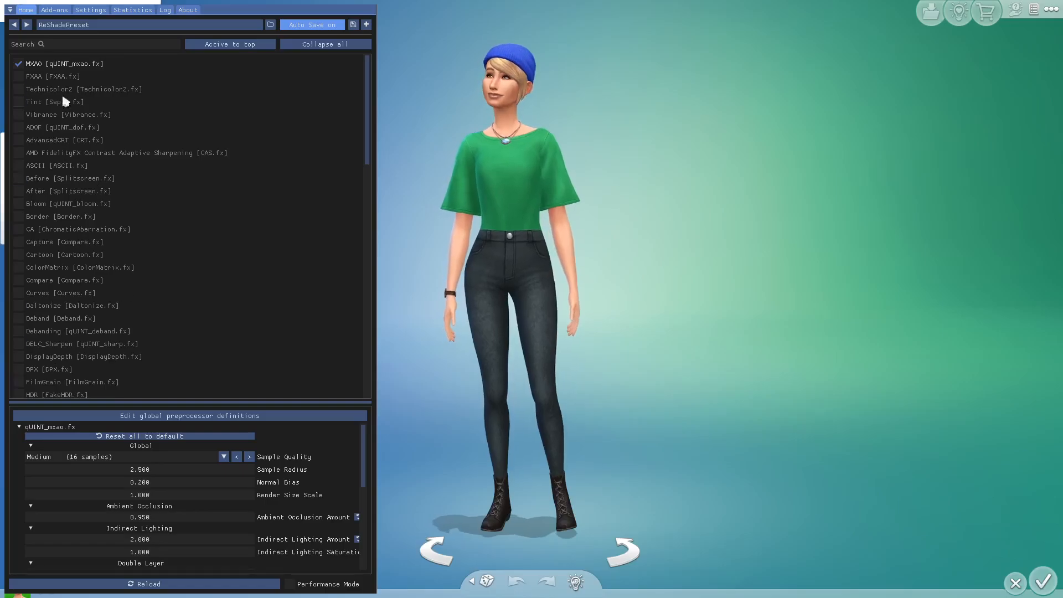
left_click(28, 65)
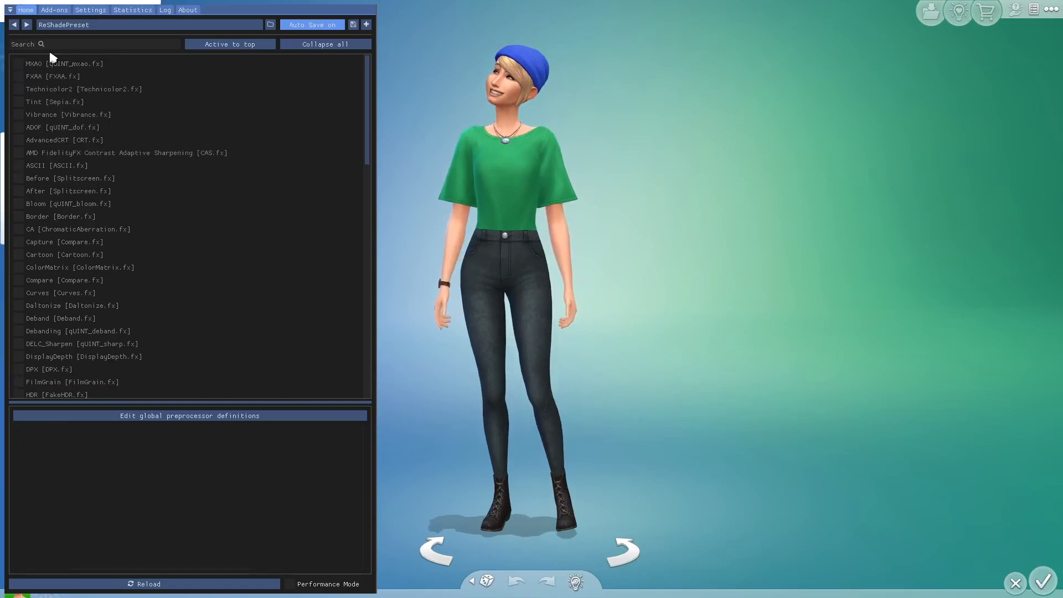
left_click(47, 41)
type("mxao")
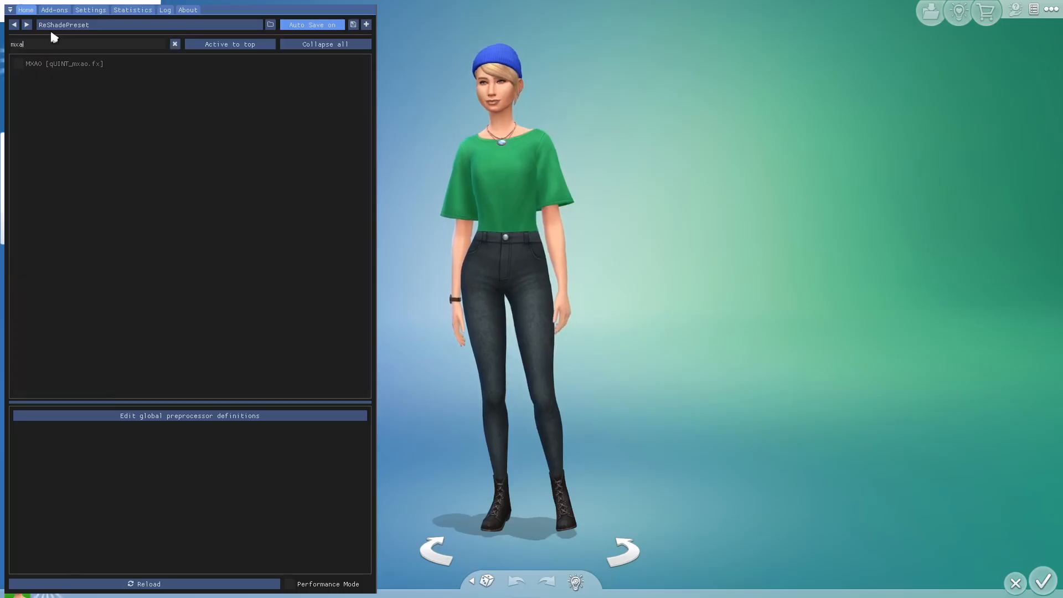
left_click(73, 67)
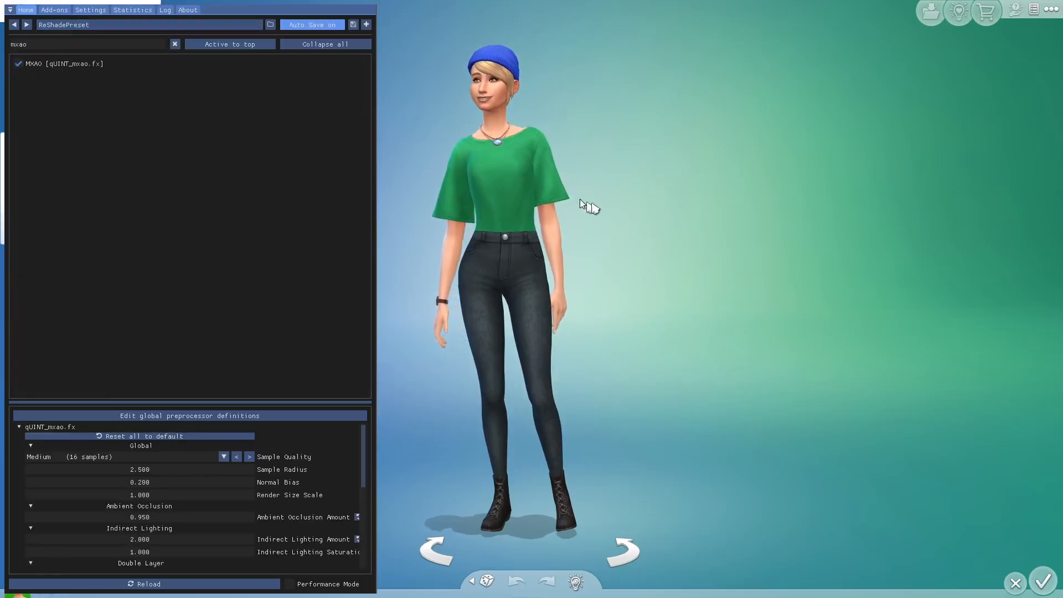
- Look through the MXAO settings and set the Ambient Occlusion Amount to 1.110
scroll(181, 546, "down", 3)
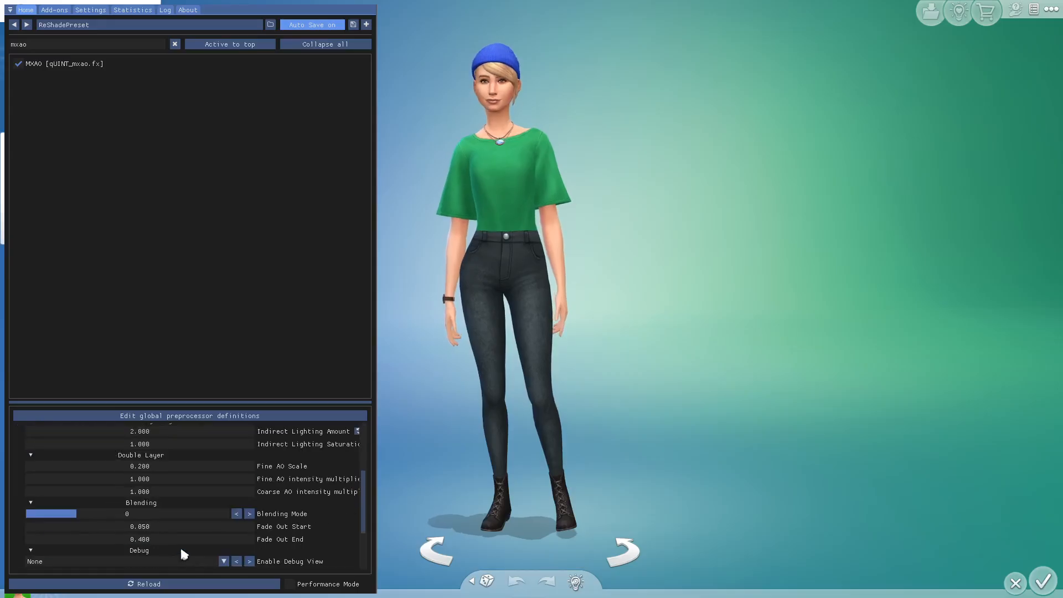
scroll(170, 520, "up", 2)
left_click_drag(138, 479, 218, 486)
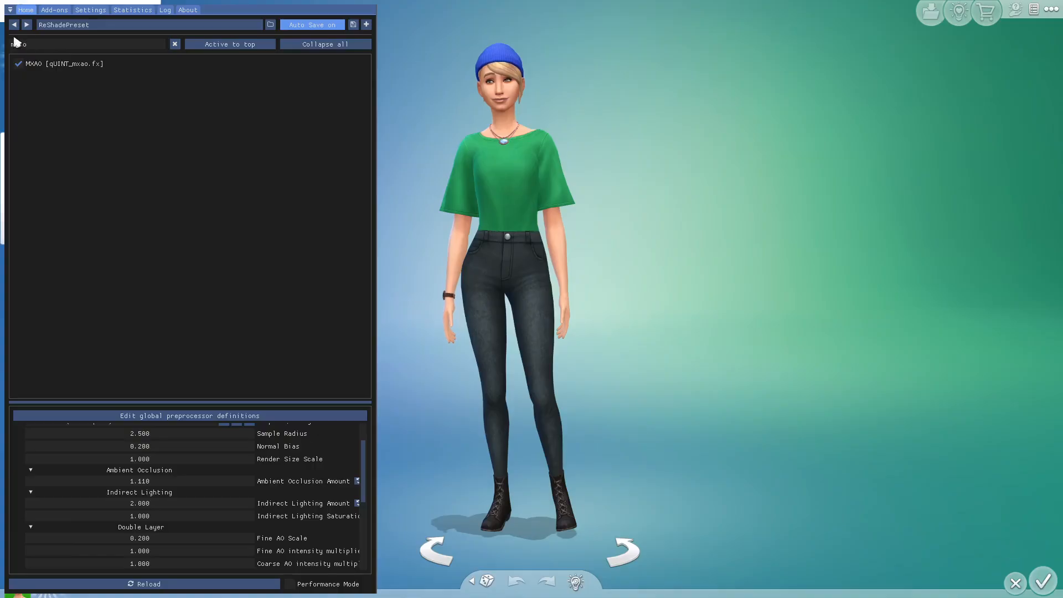
- Disable the MXAO effect, clear the effect search, and close the ReShade overlay
left_click(18, 64)
left_click(175, 44)
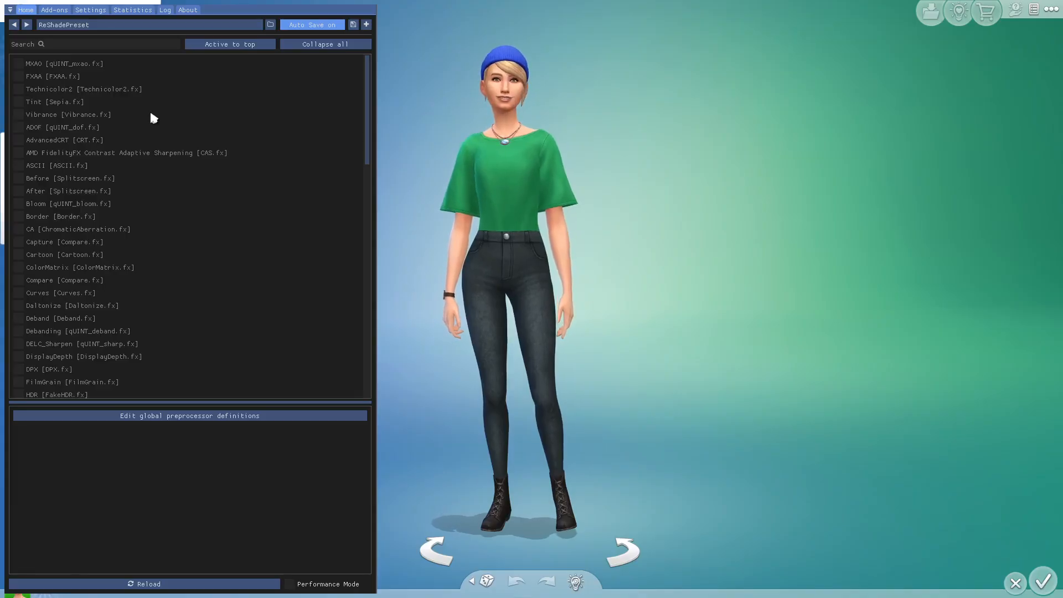
key("Home")
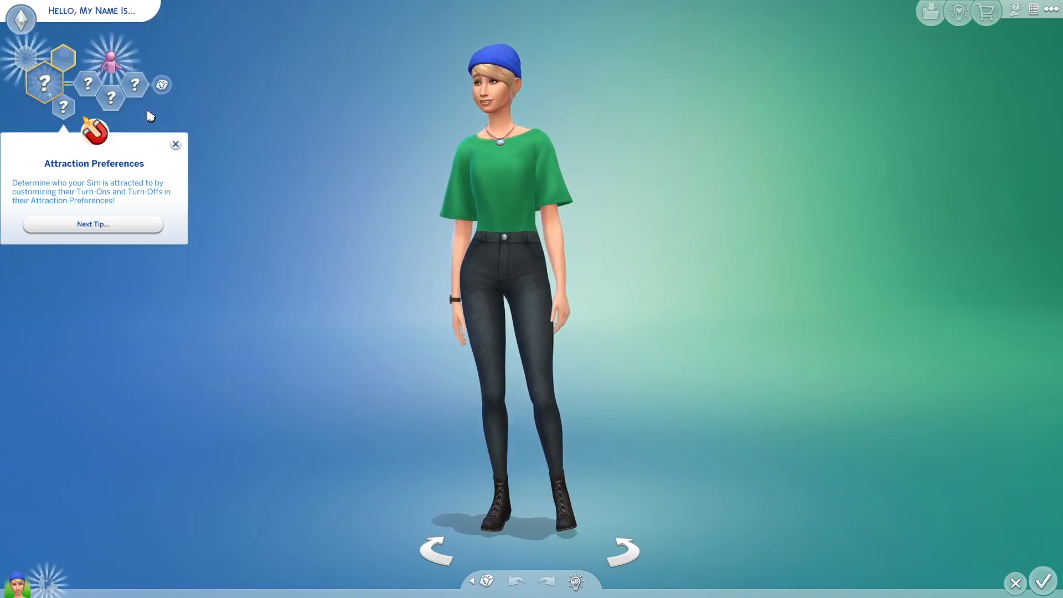
- Exit The Sims 4 from Create a Sim, agreeing to leave without saving
key("Escape")
left_click(561, 451)
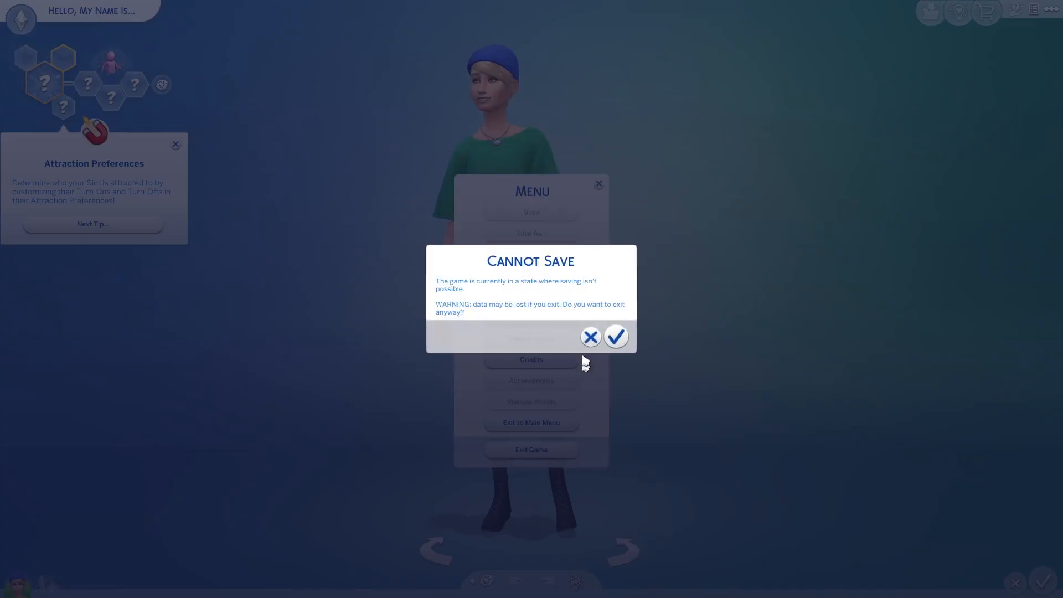
left_click(610, 339)
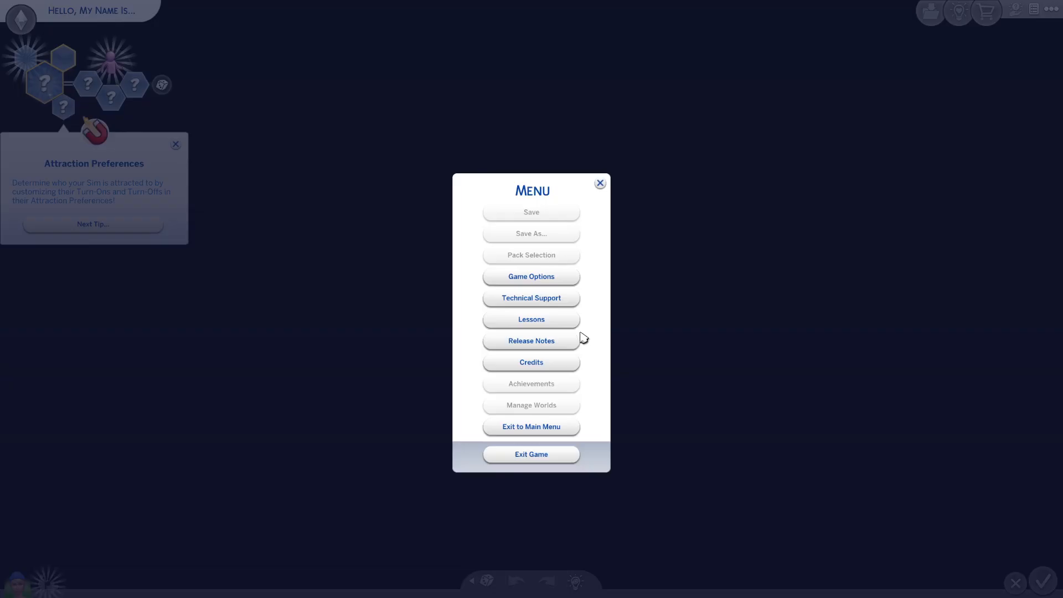
- Switch to the desktop and minimize the browser and the Dolphin file manager to reach the Steam library
key("alt+Tab")
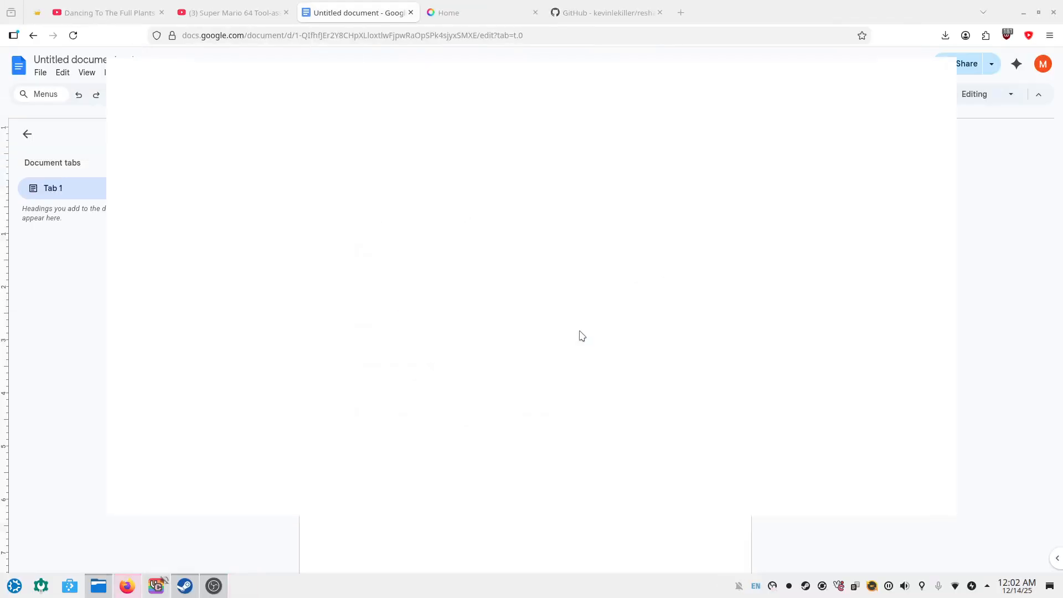
left_click(1023, 12)
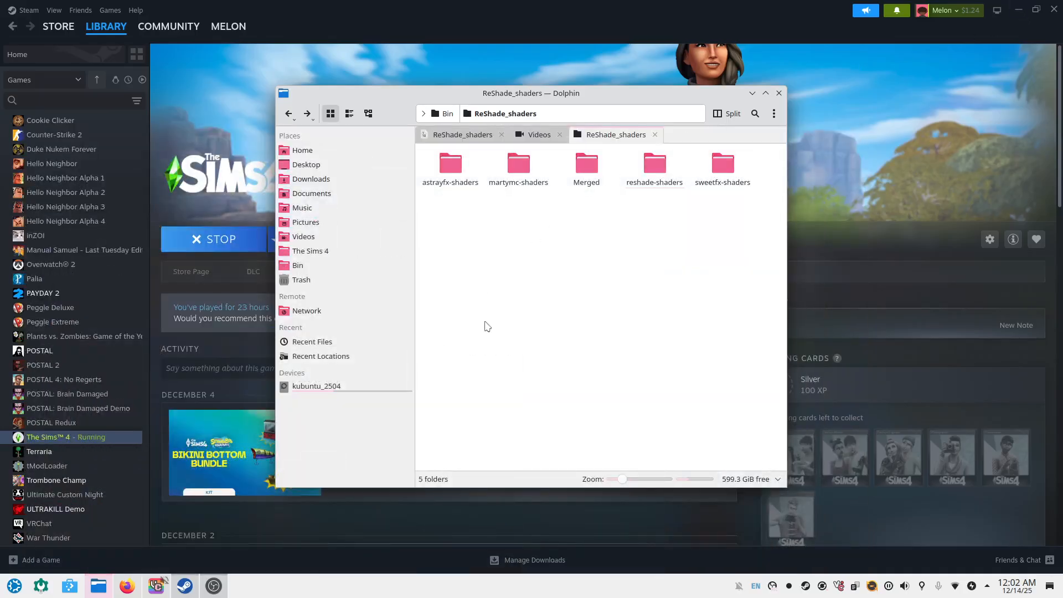
left_click(752, 93)
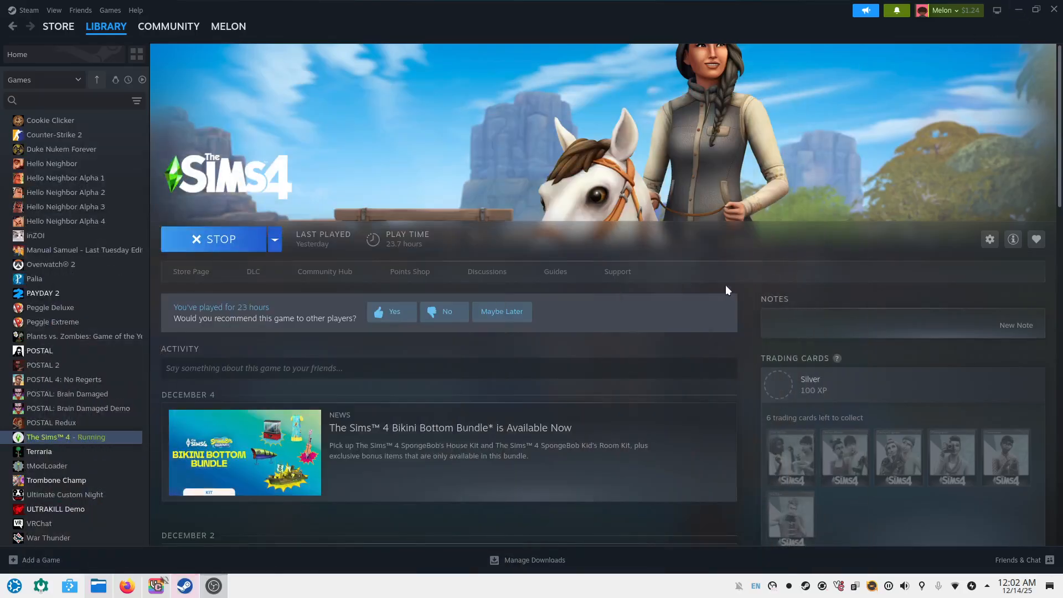